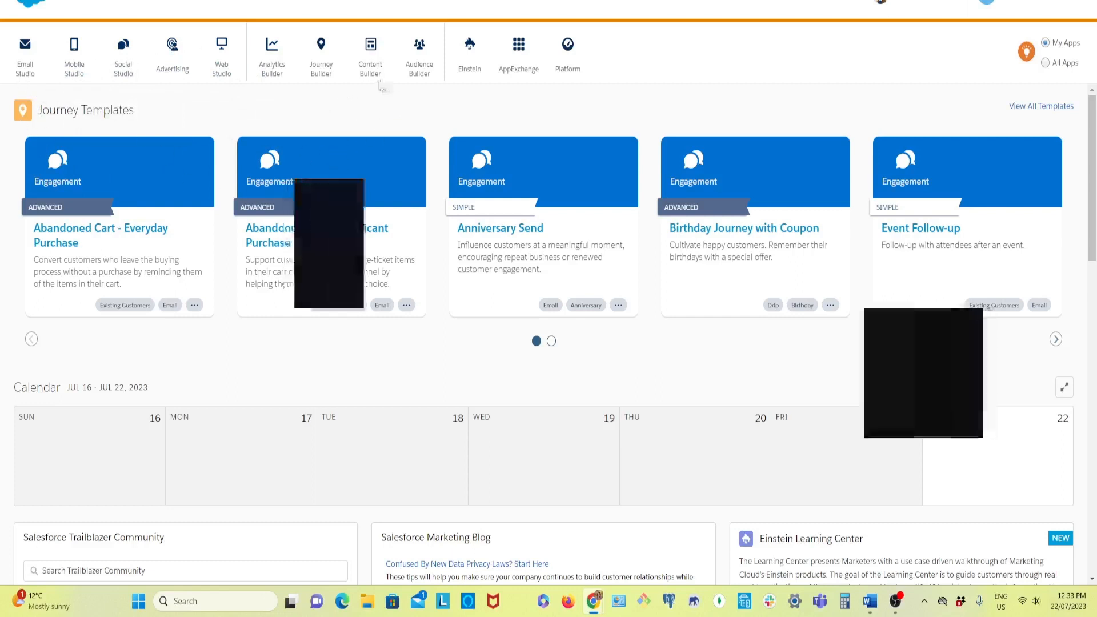
Step: Open Content Builder and start creating an email template from an existing template
mouse_move(376, 75)
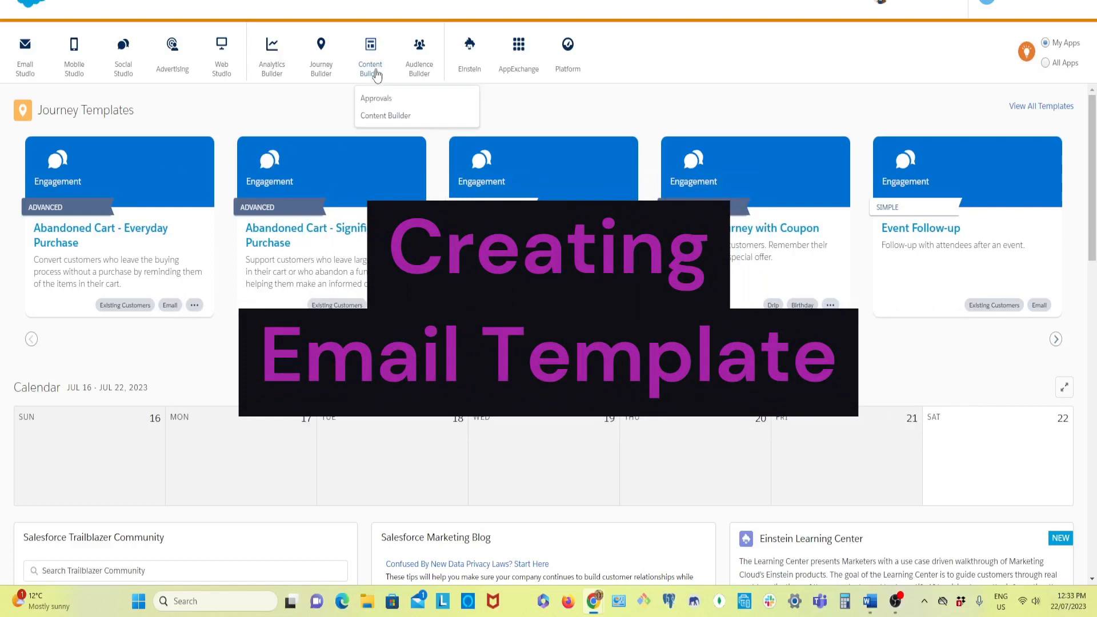
click(387, 120)
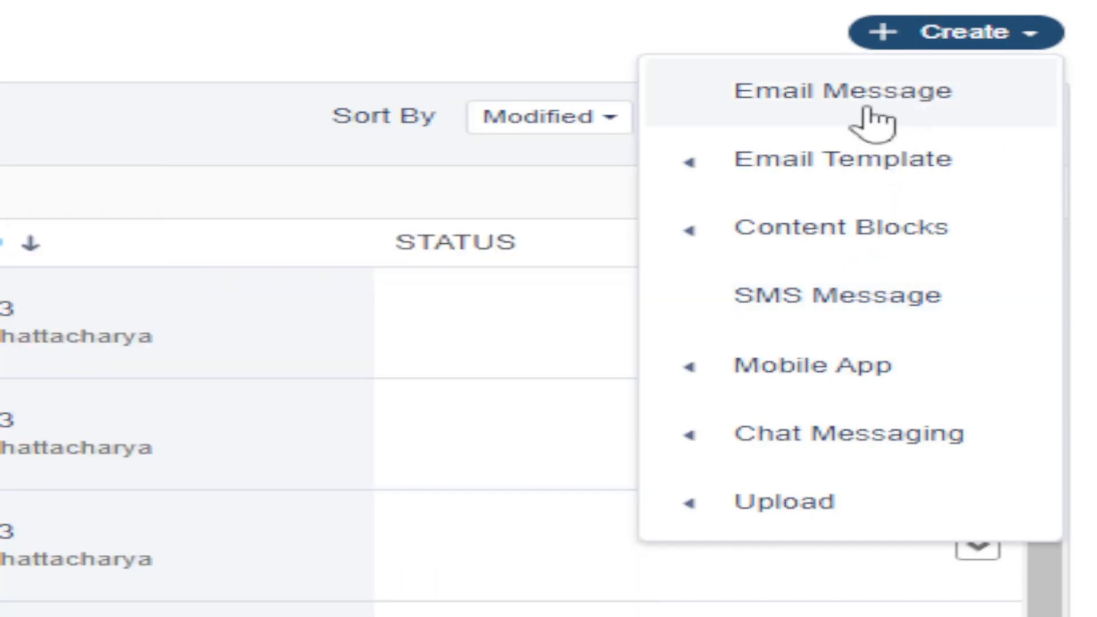
mouse_move(962, 179)
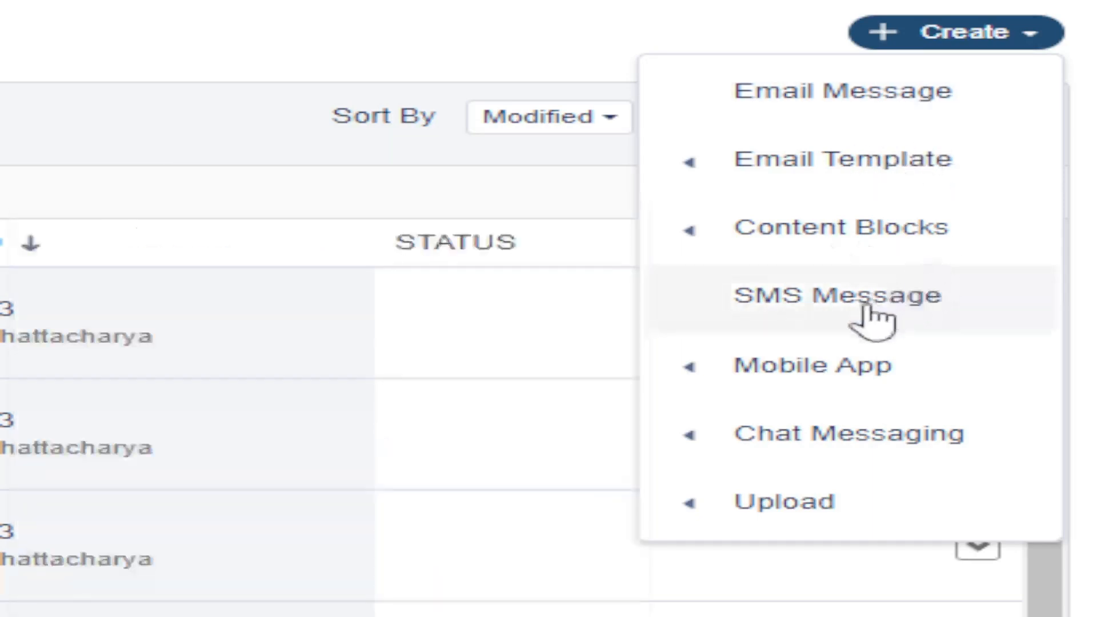
mouse_move(886, 375)
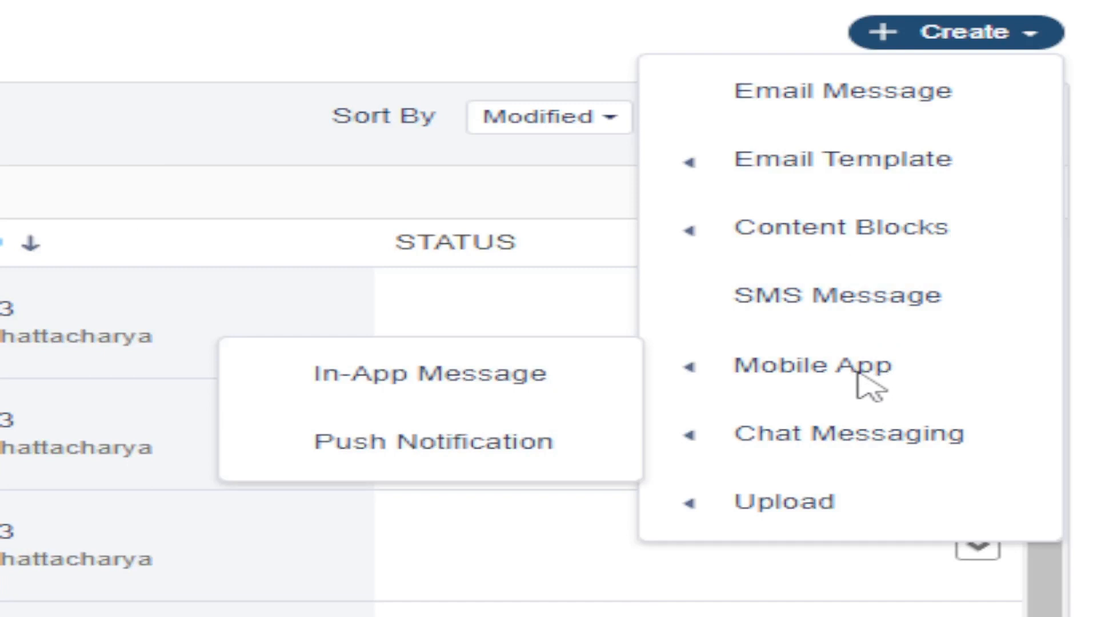
mouse_move(955, 462)
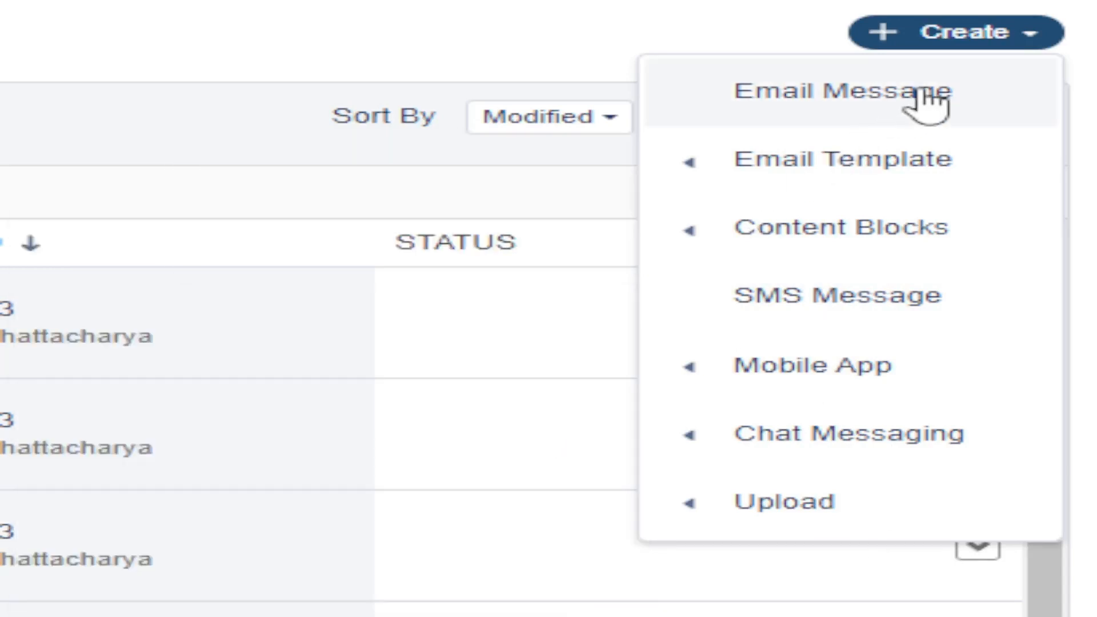
mouse_move(800, 167)
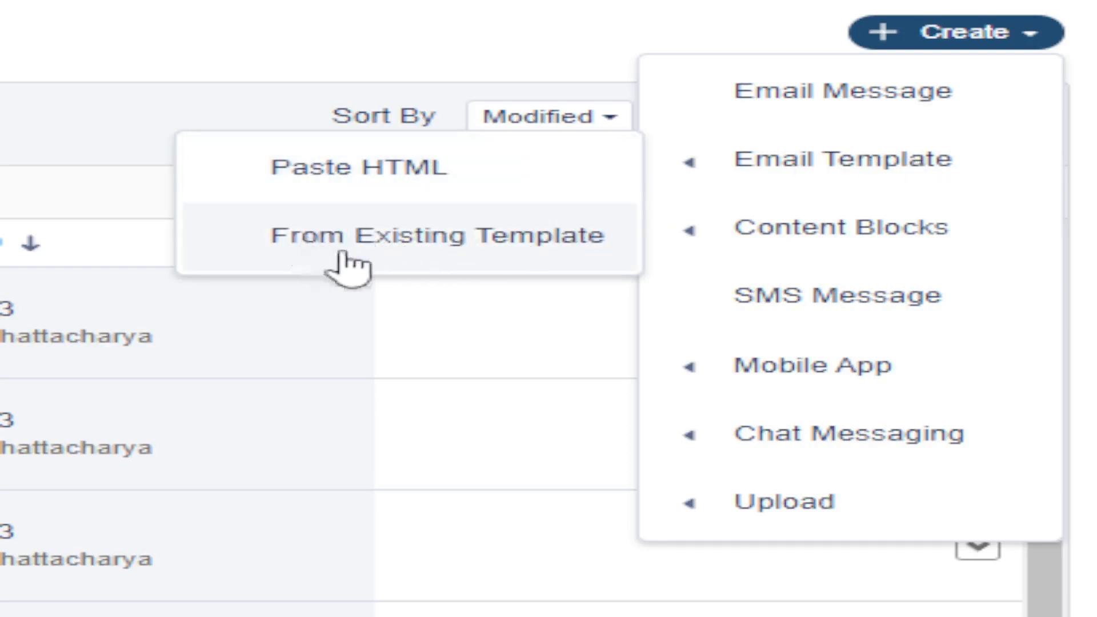
click(468, 260)
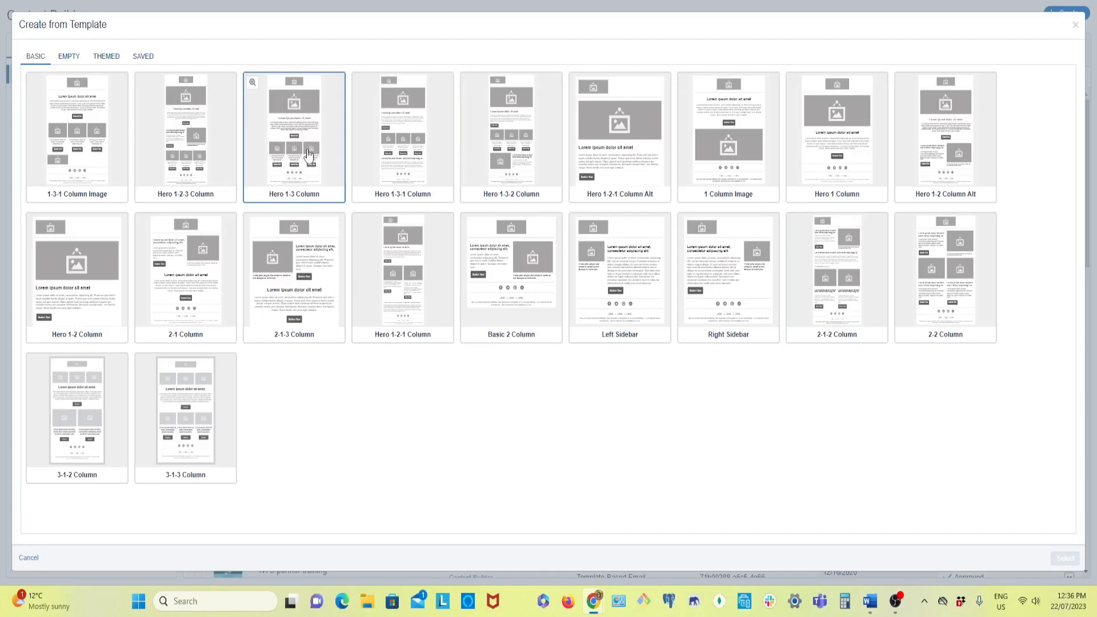
Step: Browse the Empty and Themed templates, then create the template from Basic 2 Column and dismiss the welcome message
click(68, 56)
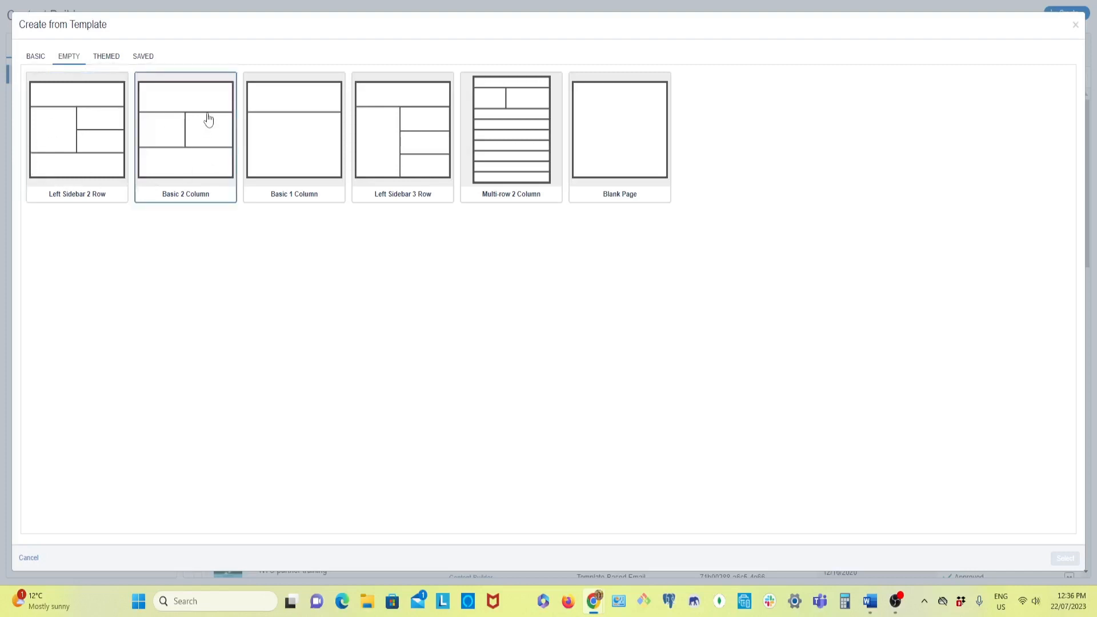
click(114, 61)
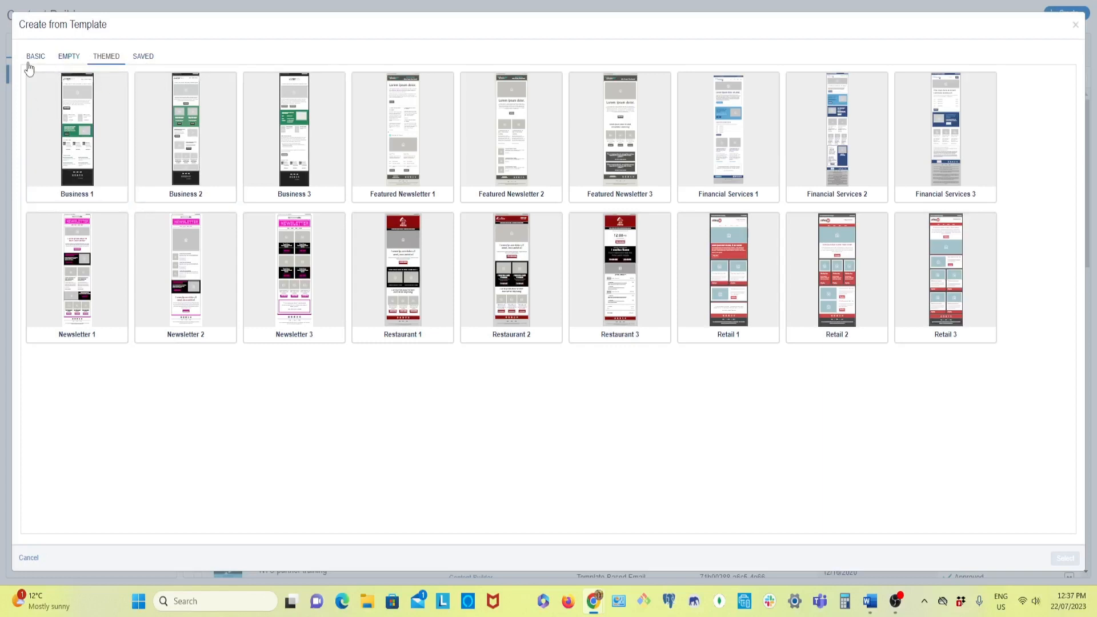
click(65, 63)
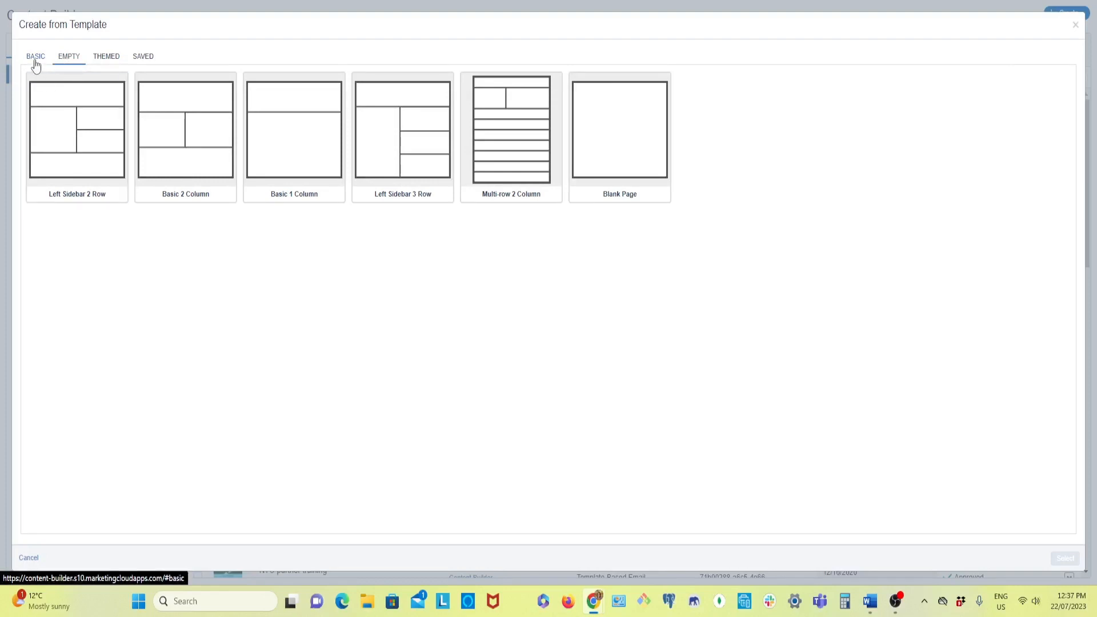
click(36, 57)
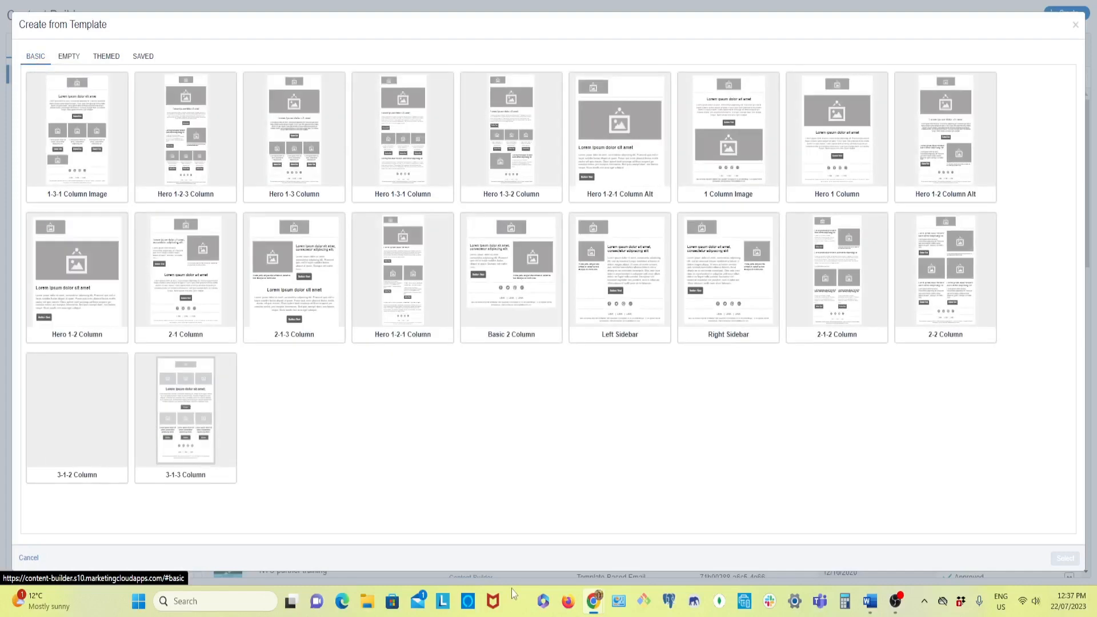
click(512, 281)
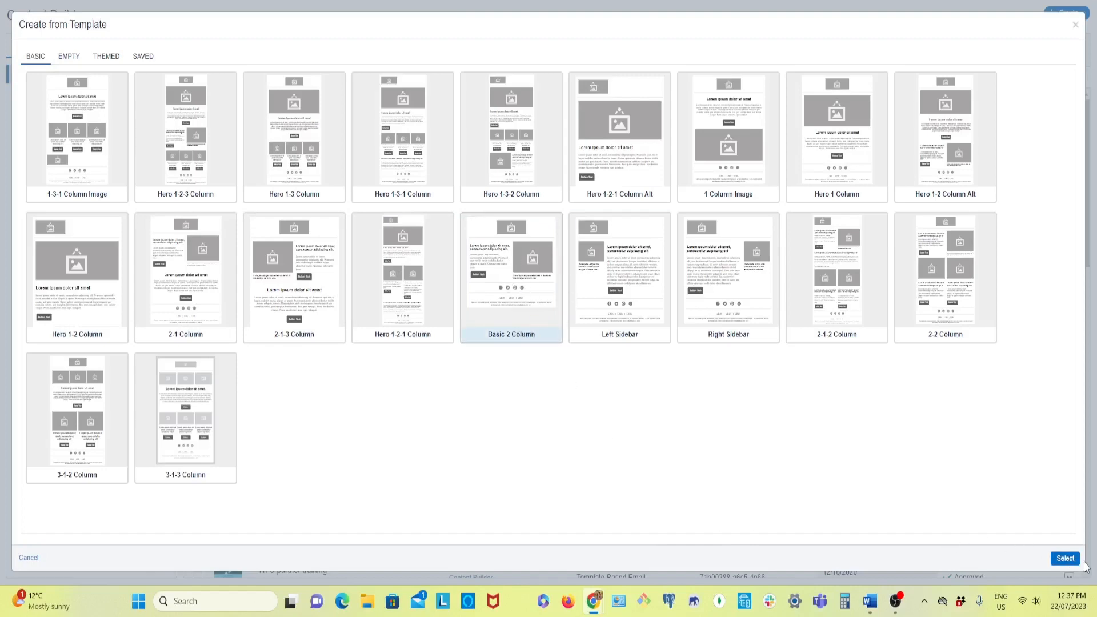
click(1064, 558)
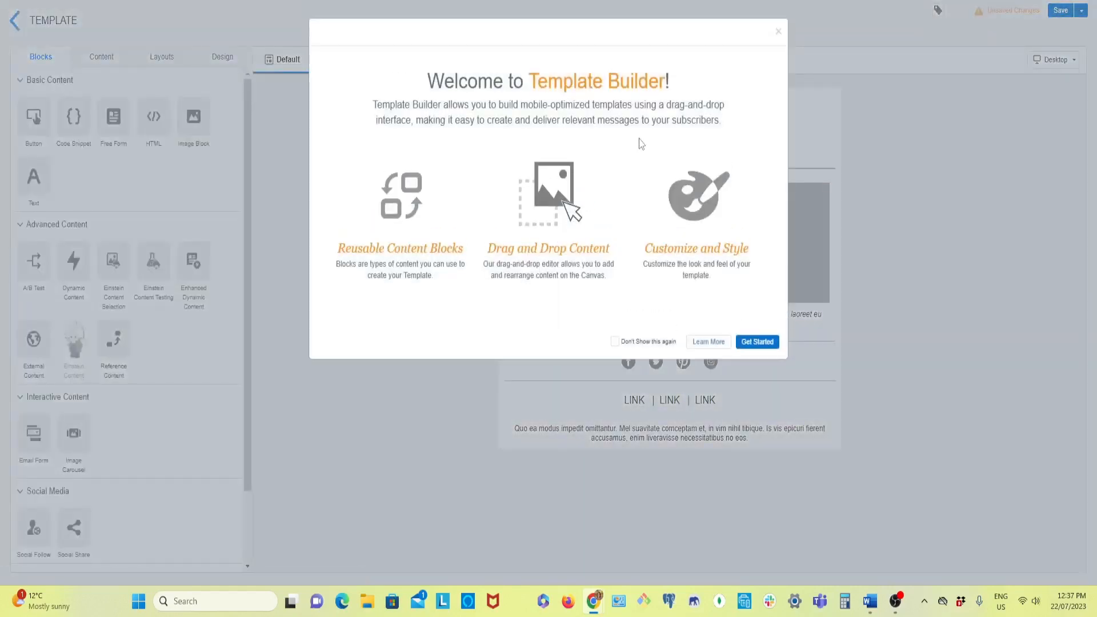
click(778, 32)
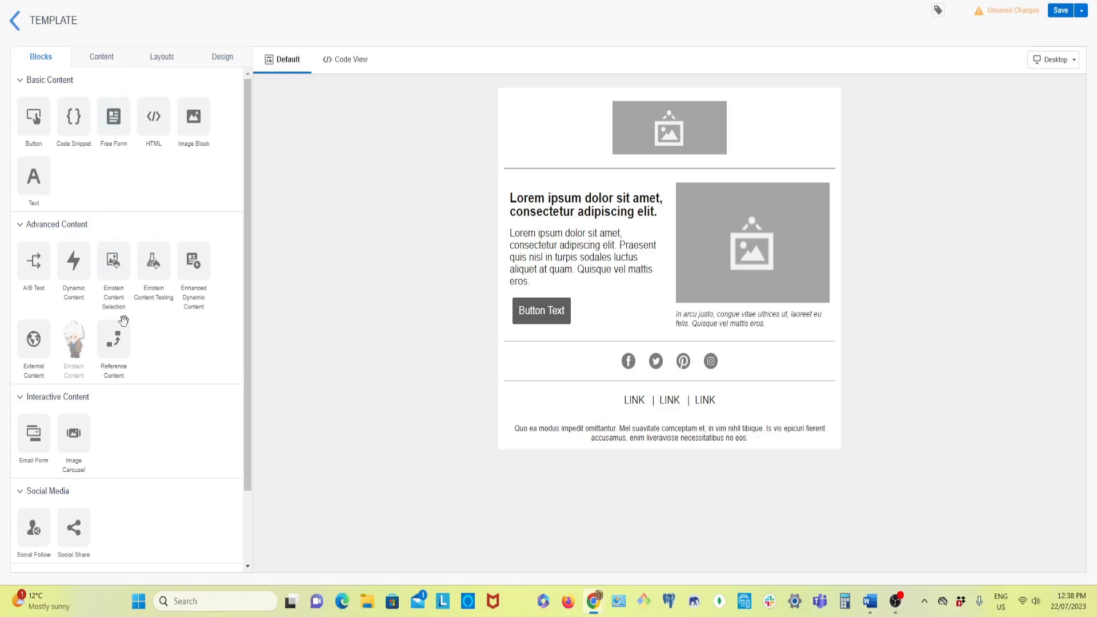
Step: Insert an empty One Column layout below the header image, check its layout settings and finish editing it
click(163, 58)
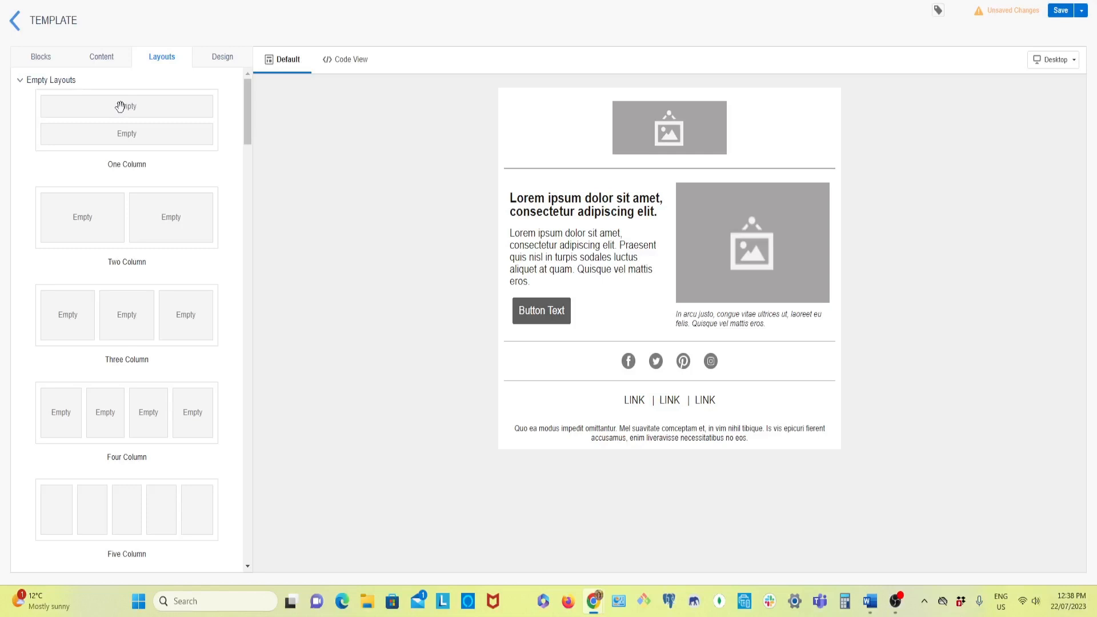
drag(121, 106, 612, 142)
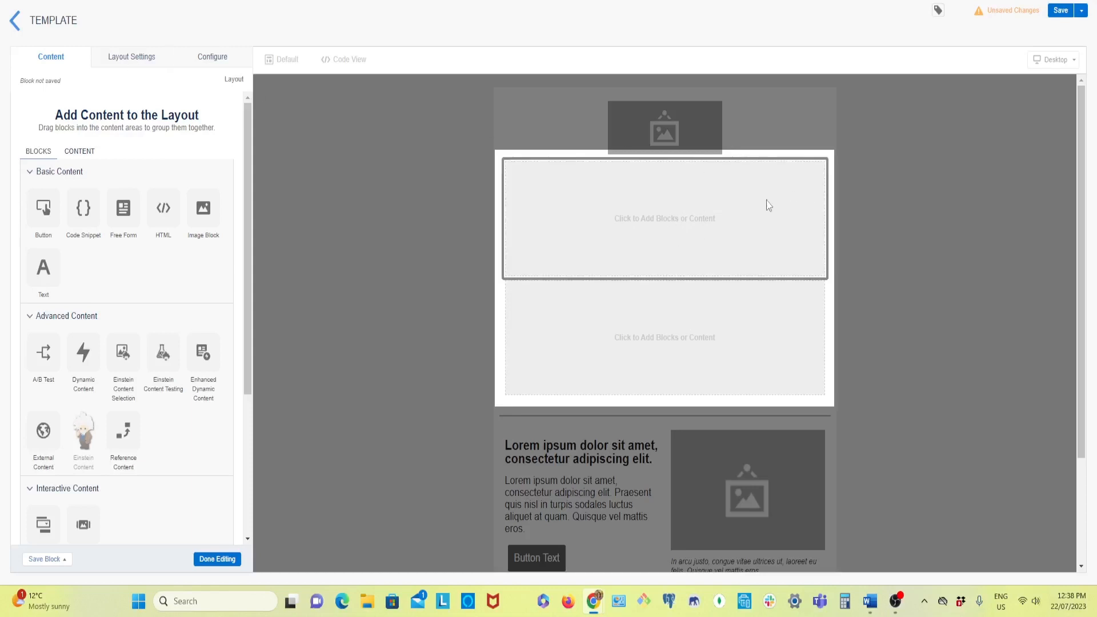
click(115, 60)
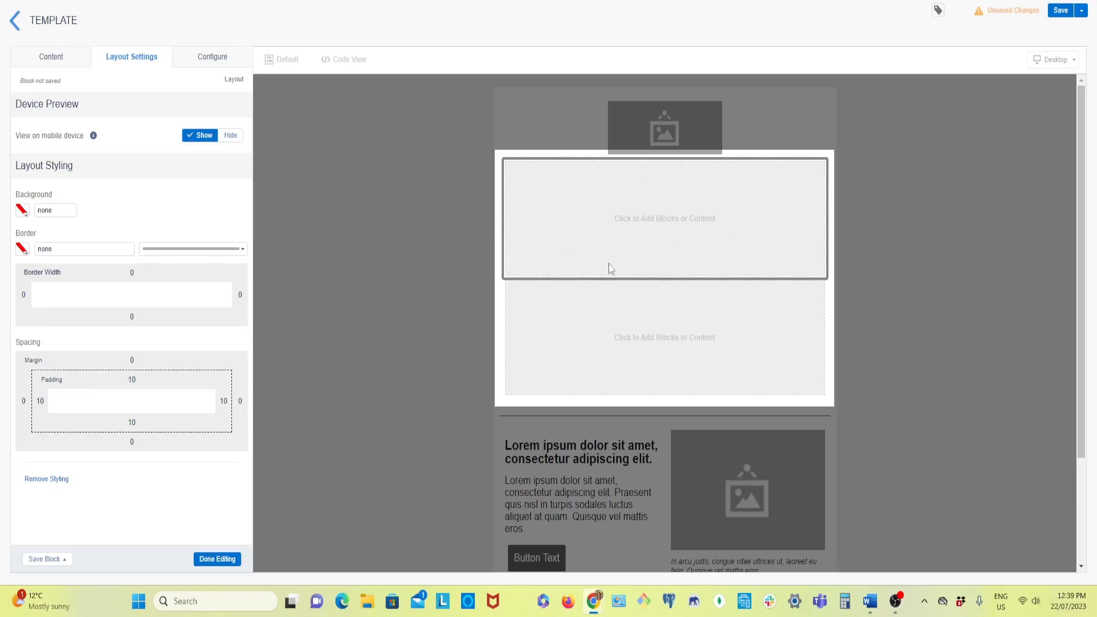
click(221, 561)
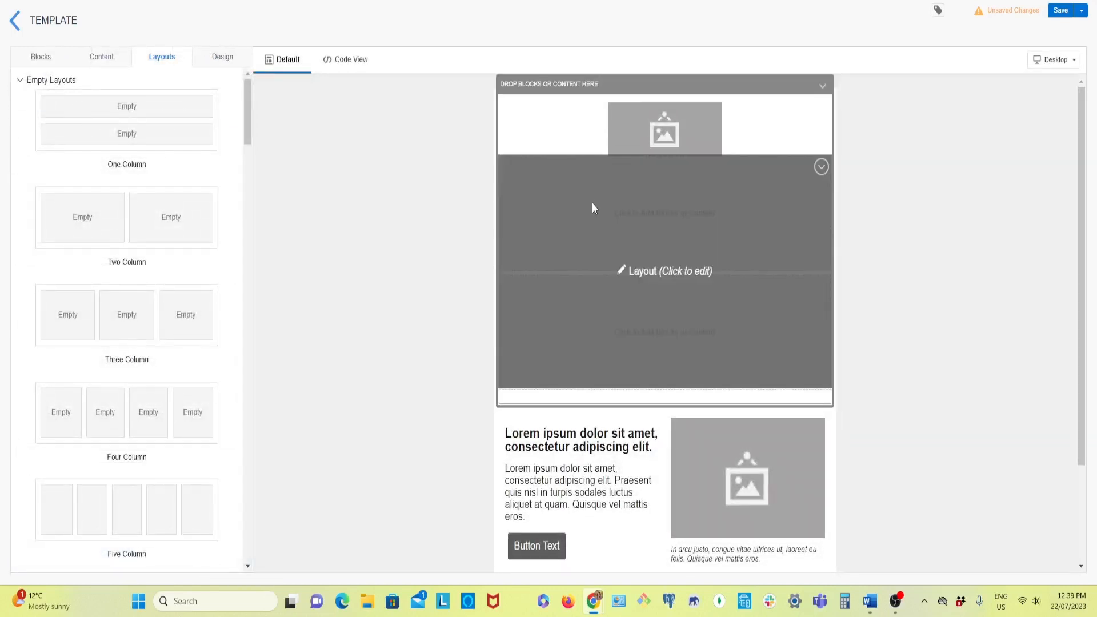
click(606, 235)
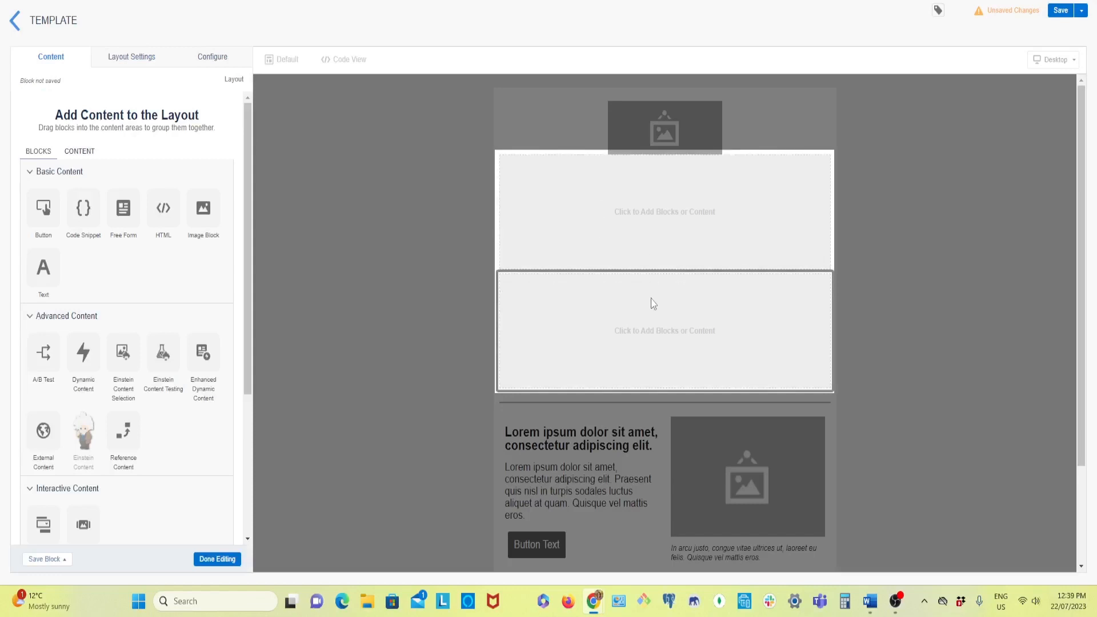
click(199, 564)
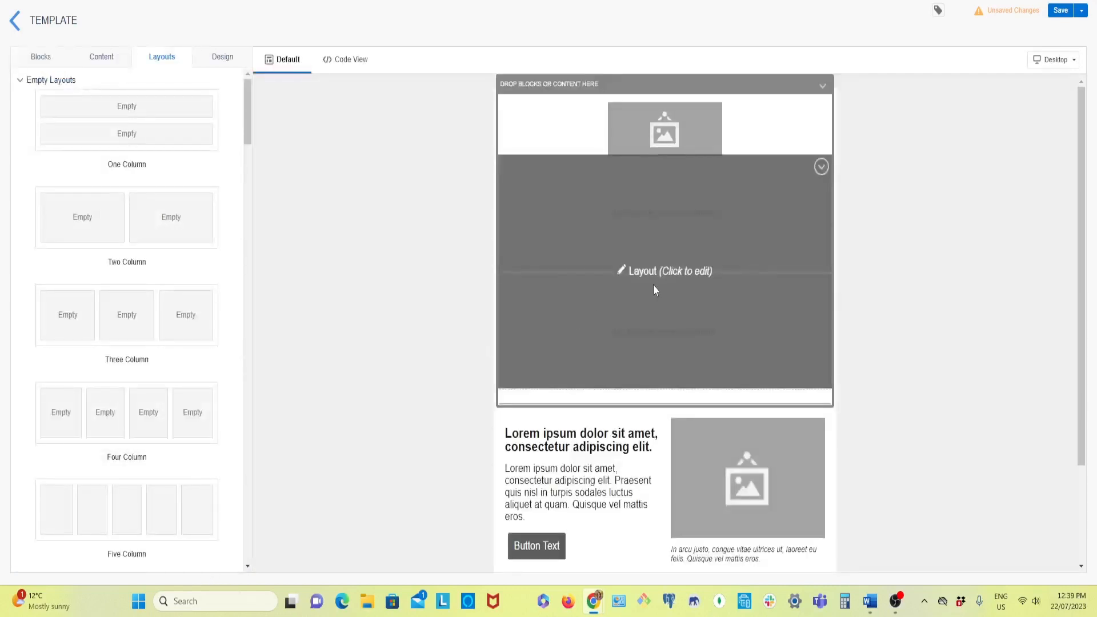
Step: Delete the empty One Column layout below the header image
click(820, 166)
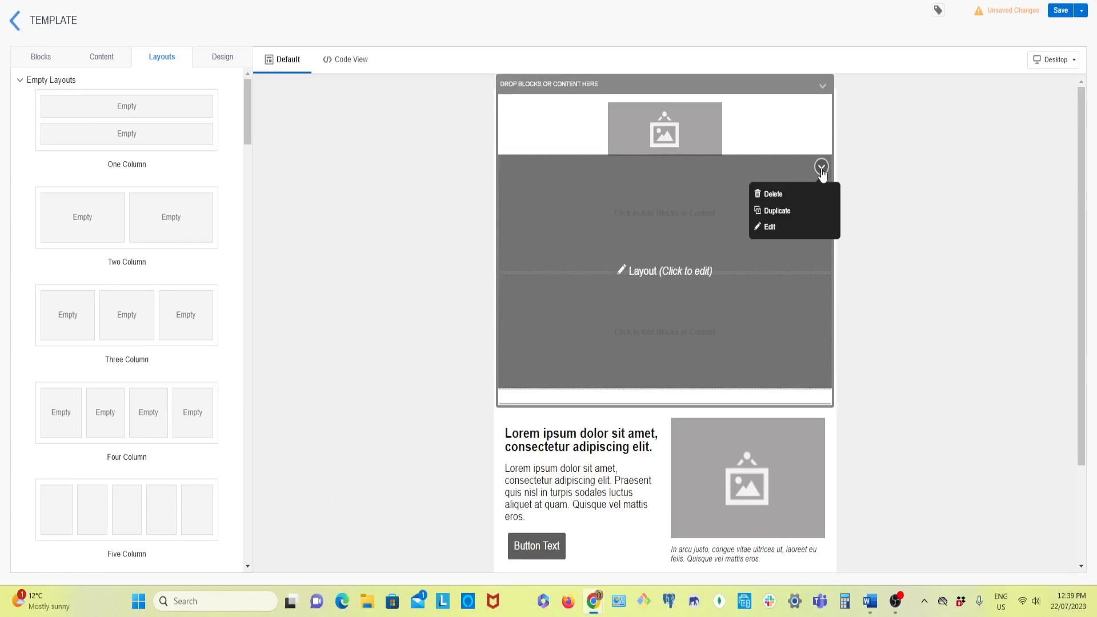
click(778, 197)
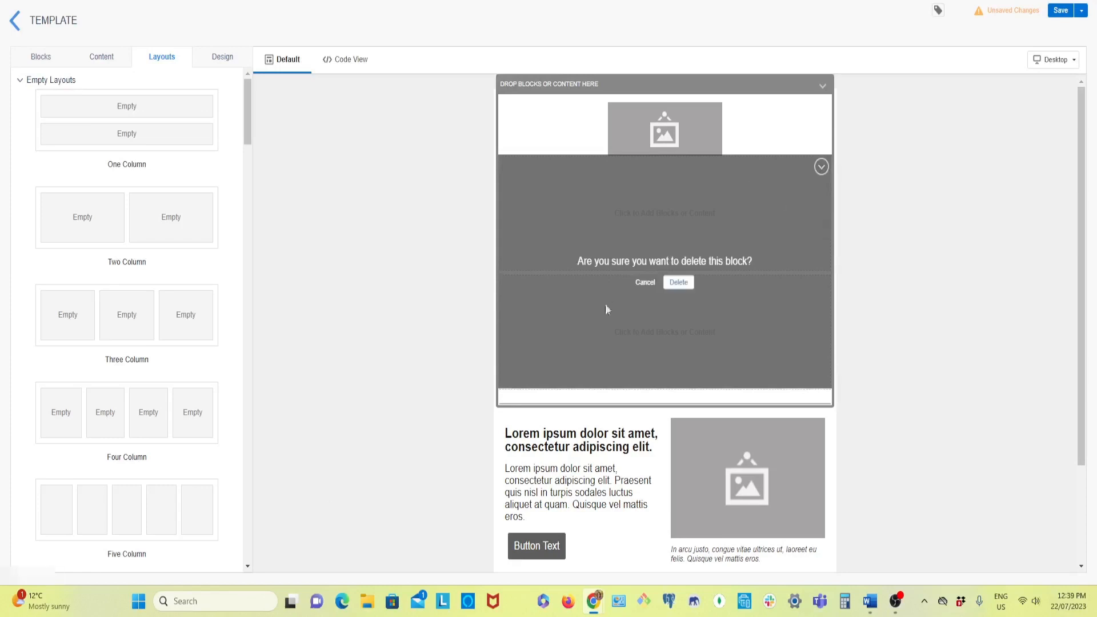
click(678, 283)
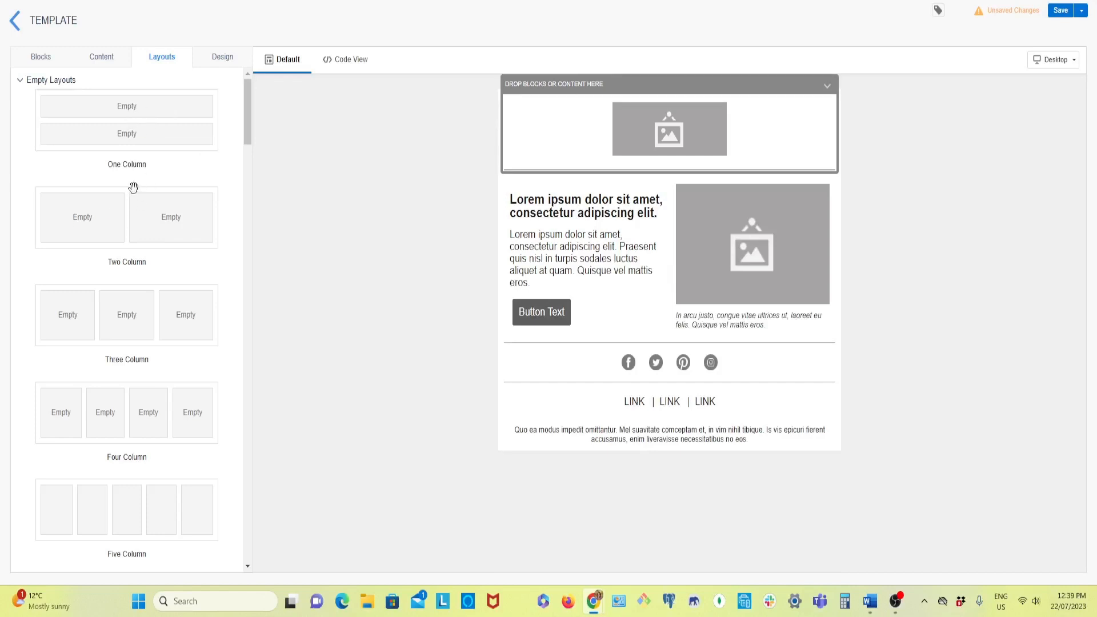
Step: Insert an empty Two Column layout below the header image and delete it again
drag(103, 228, 618, 143)
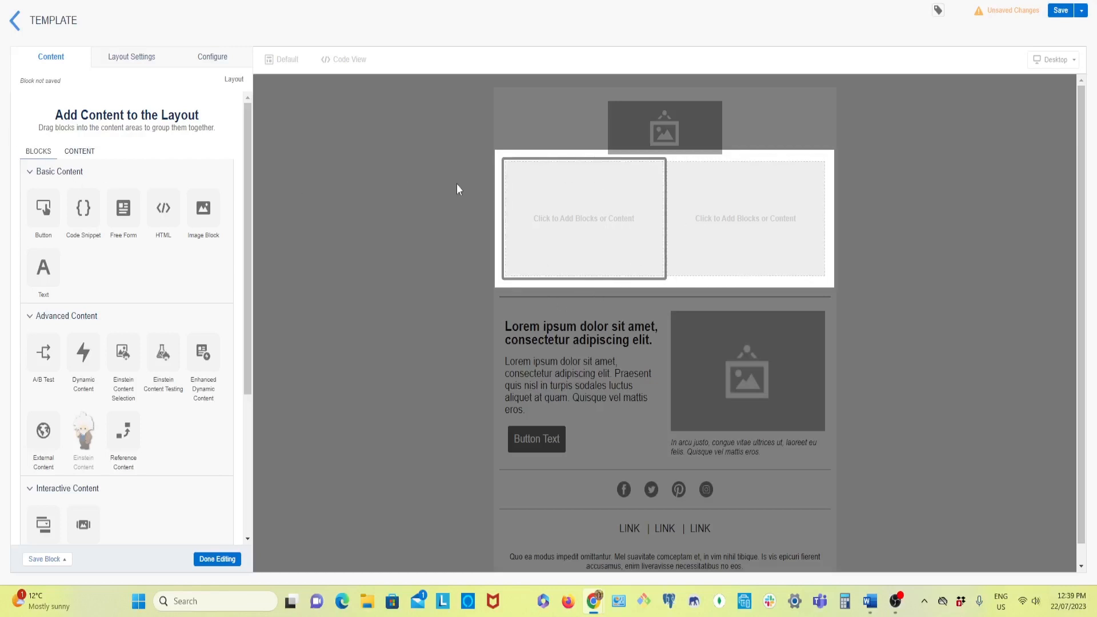
click(217, 558)
click(821, 166)
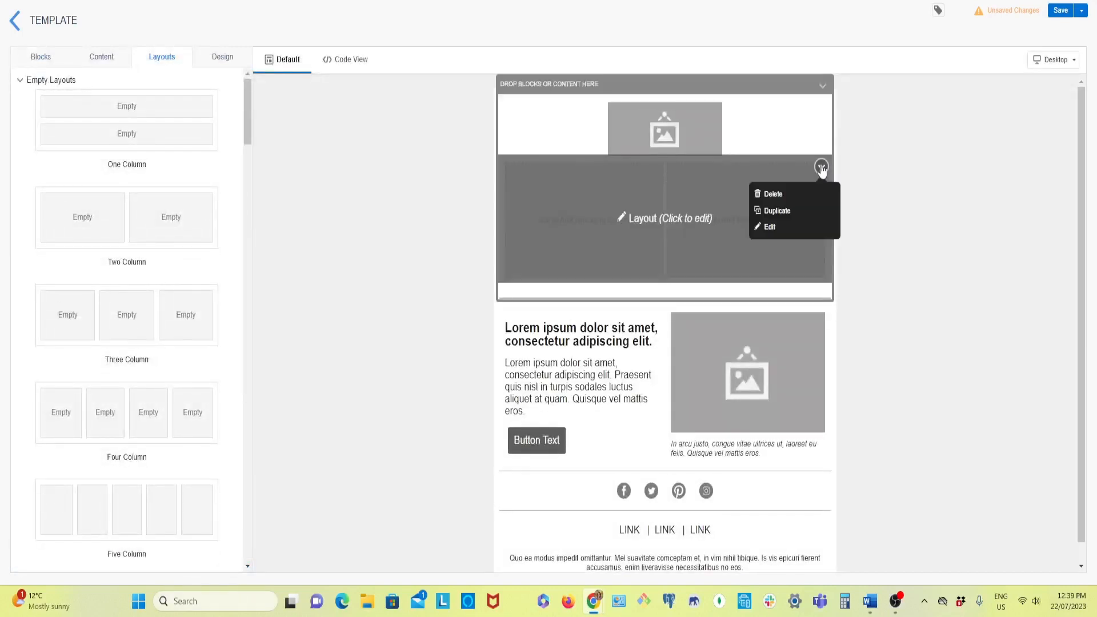
click(771, 195)
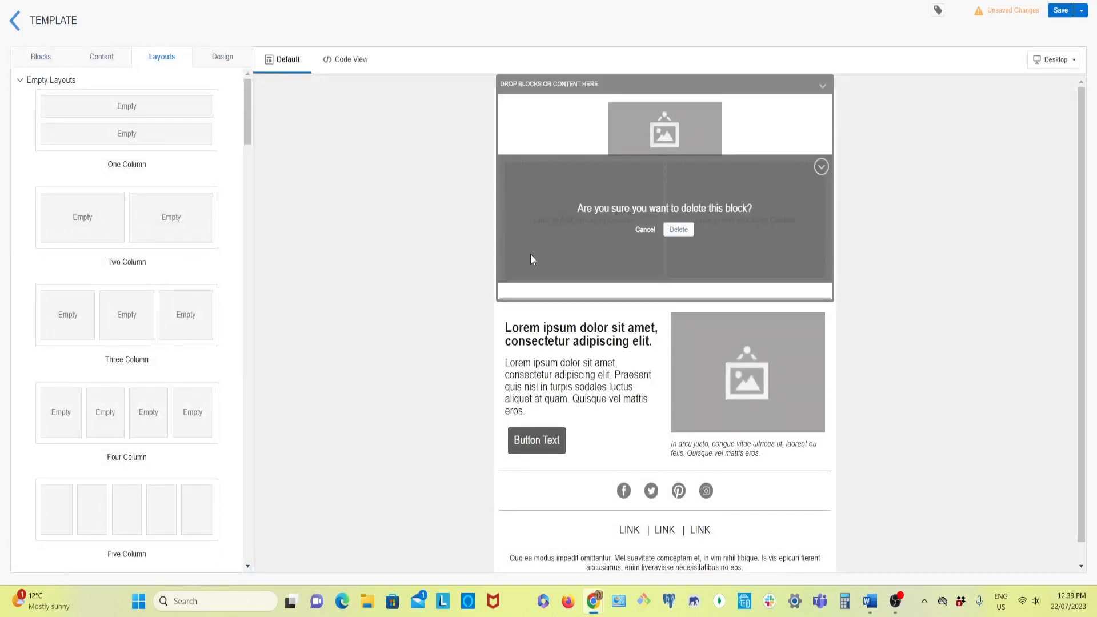
click(678, 229)
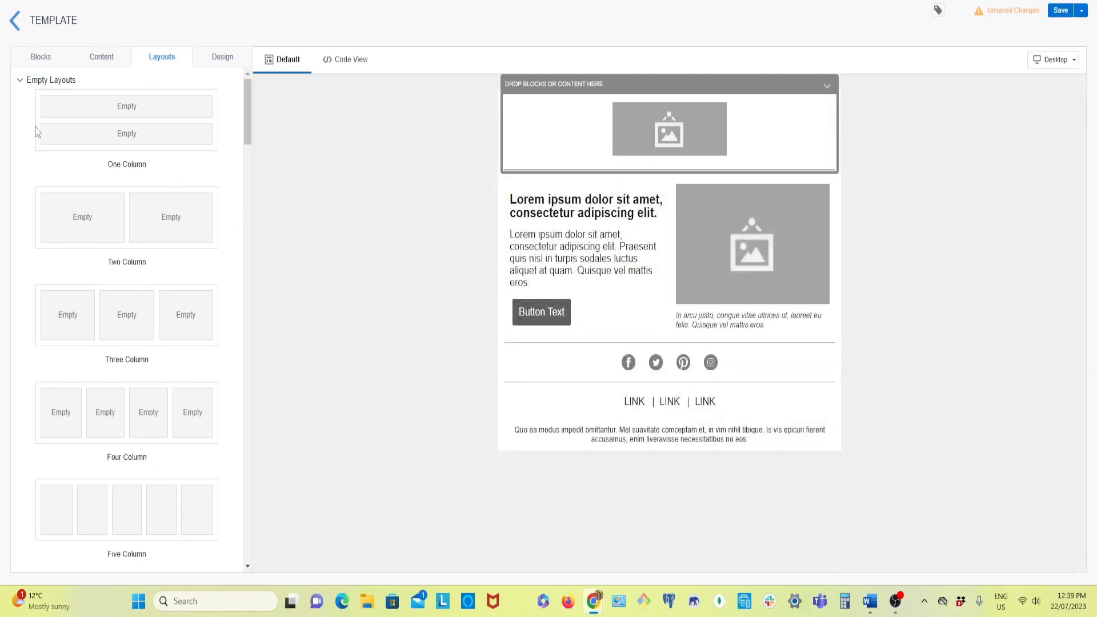
Step: Review the template style categories and examine the template's HTML code, especially the media query, before returning to the default view
click(228, 62)
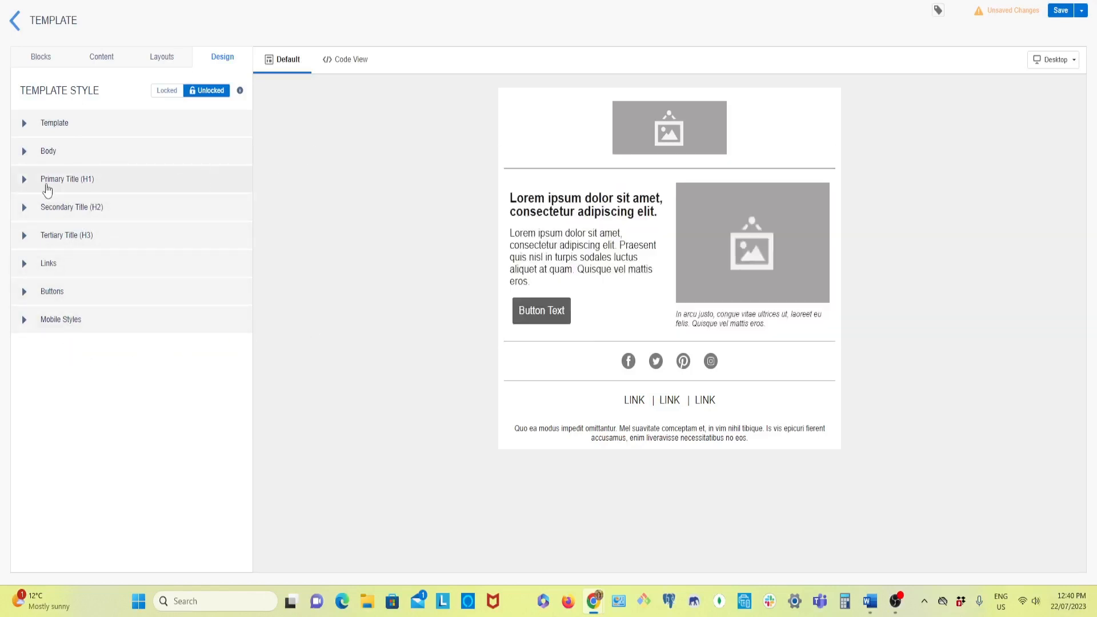
click(161, 61)
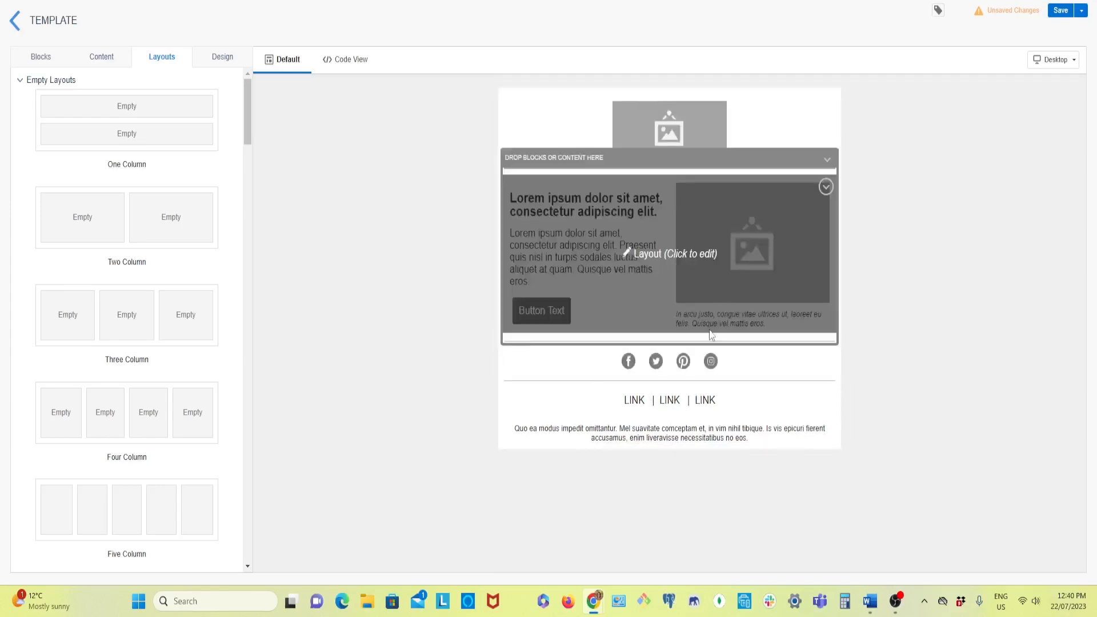
click(350, 62)
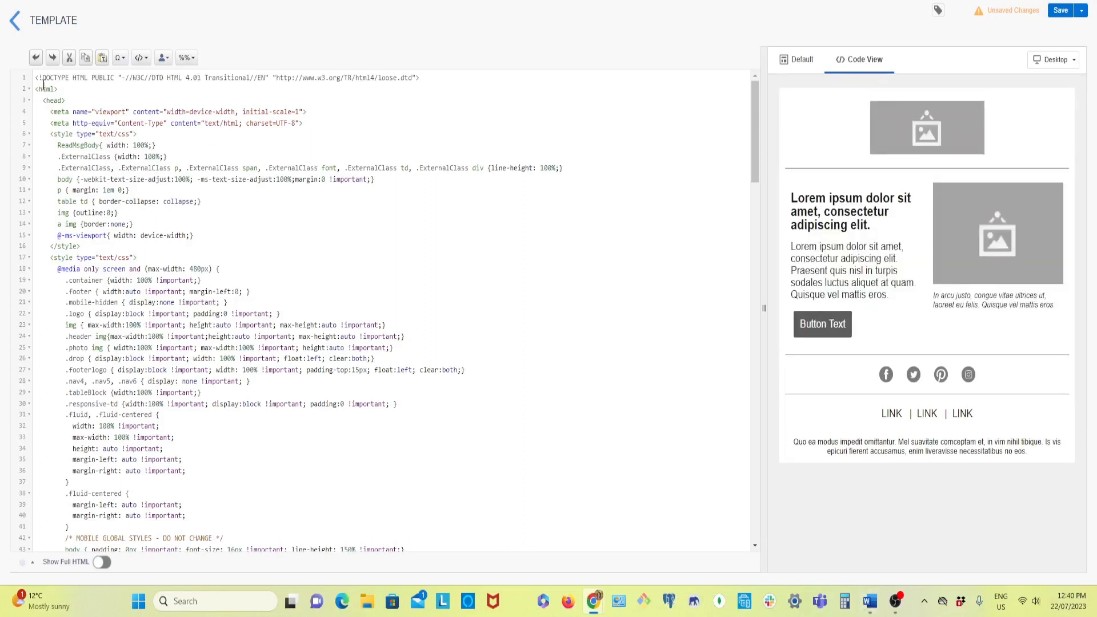
drag(44, 90, 342, 445)
click(357, 506)
drag(56, 269, 144, 273)
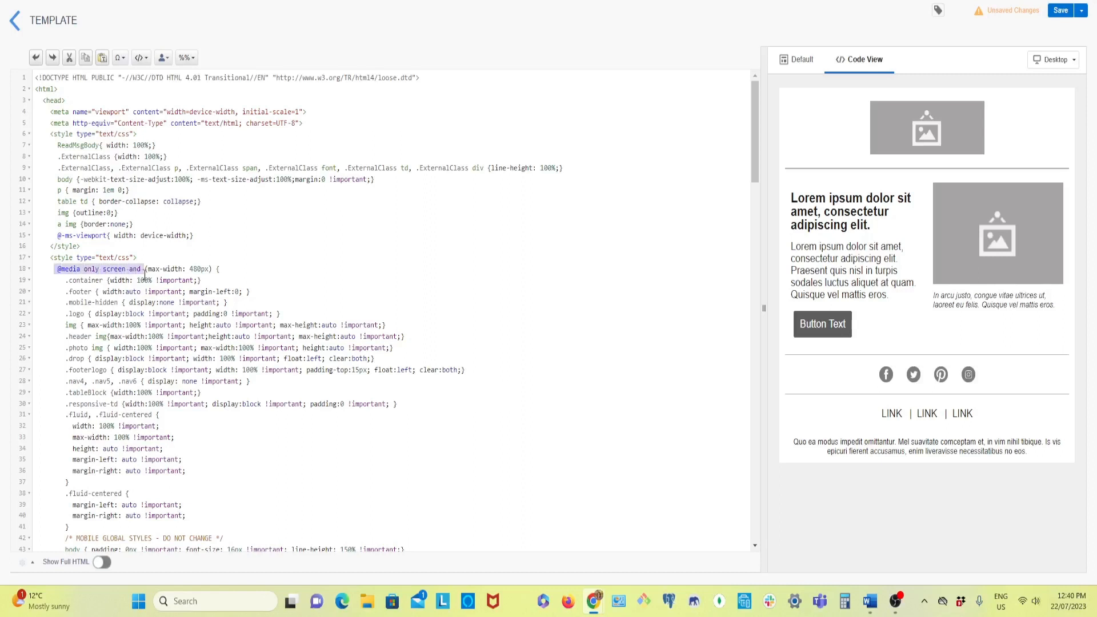
click(239, 274)
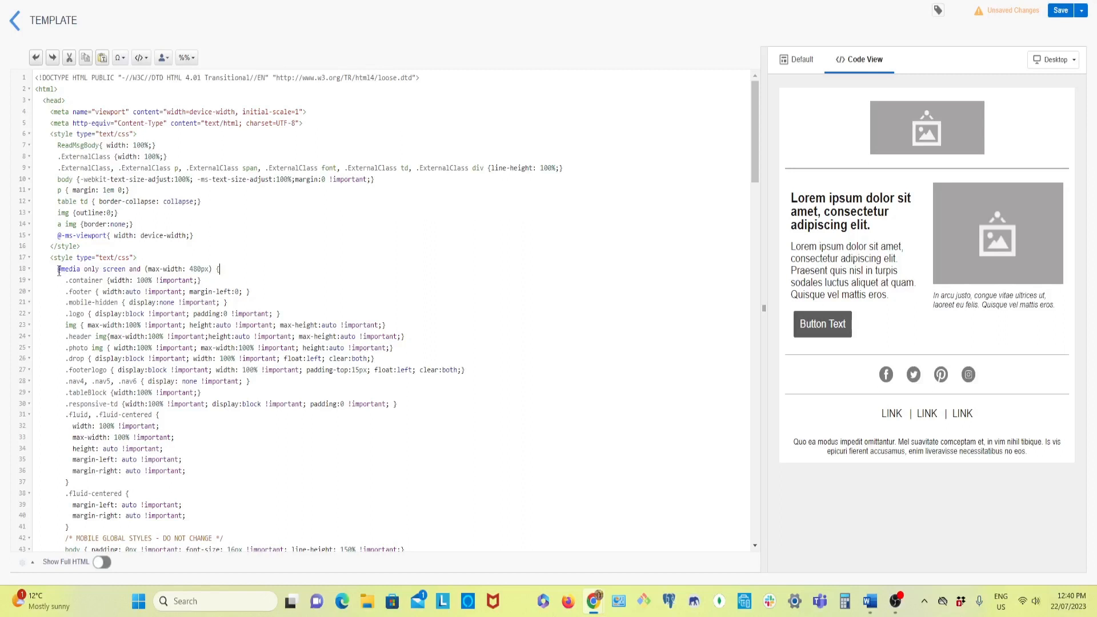
drag(59, 269, 142, 269)
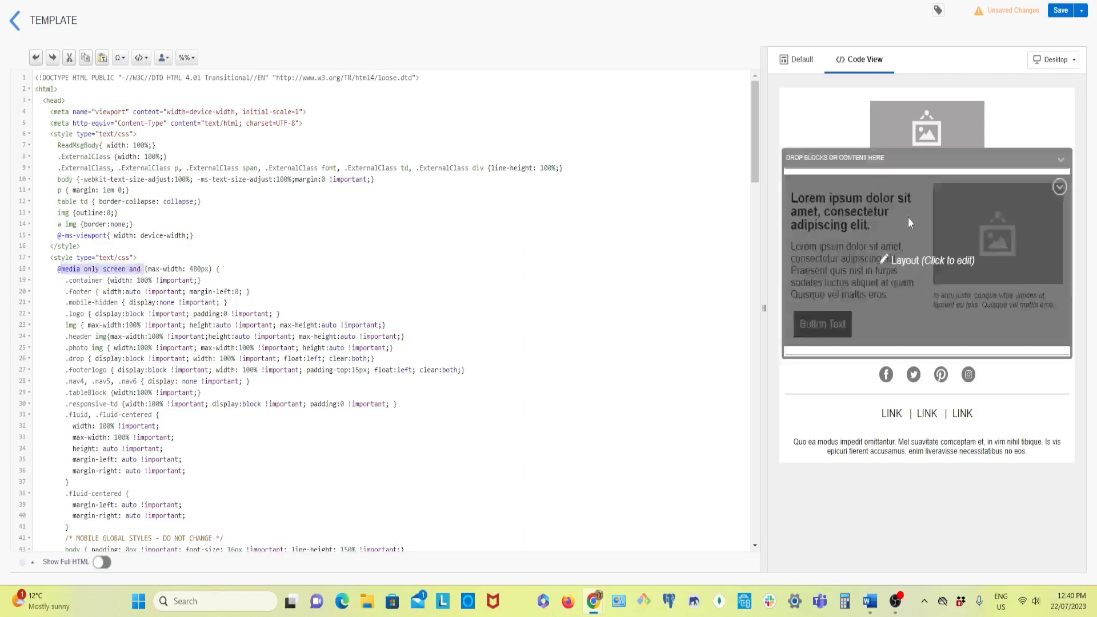
click(243, 268)
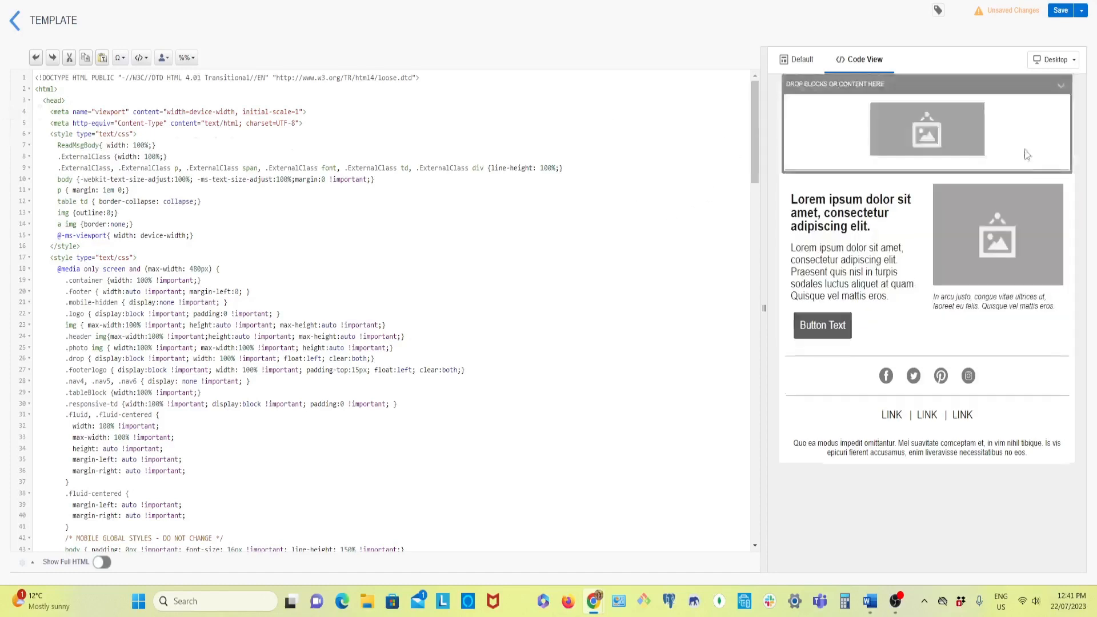
click(806, 64)
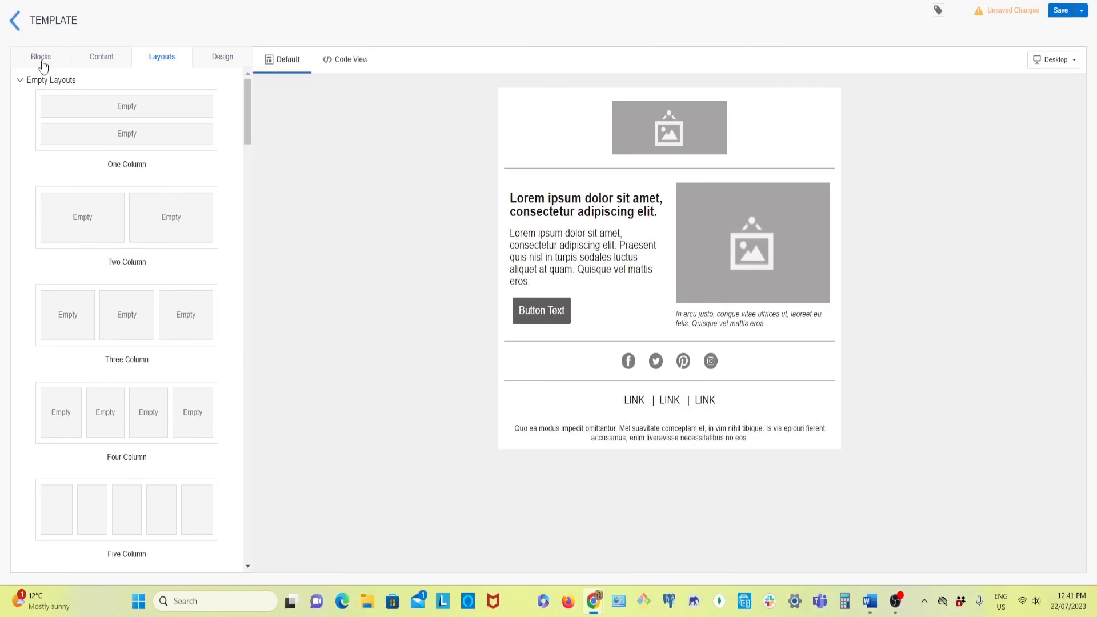
Step: Insert a Button block between the header image and the two-column text section
click(41, 57)
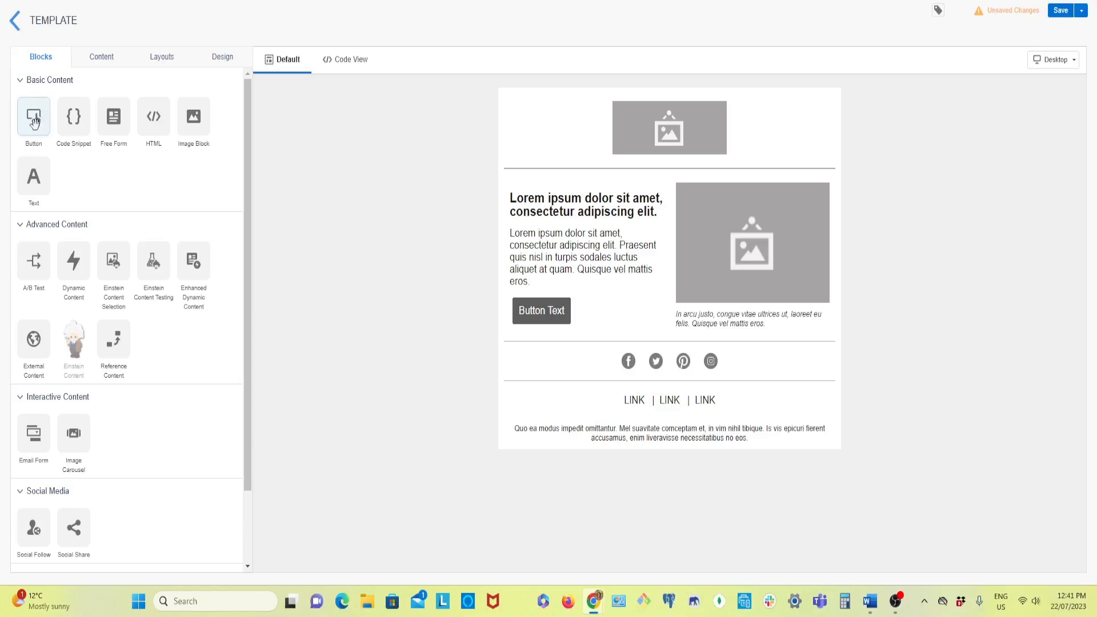
drag(35, 123, 541, 312)
drag(32, 120, 680, 171)
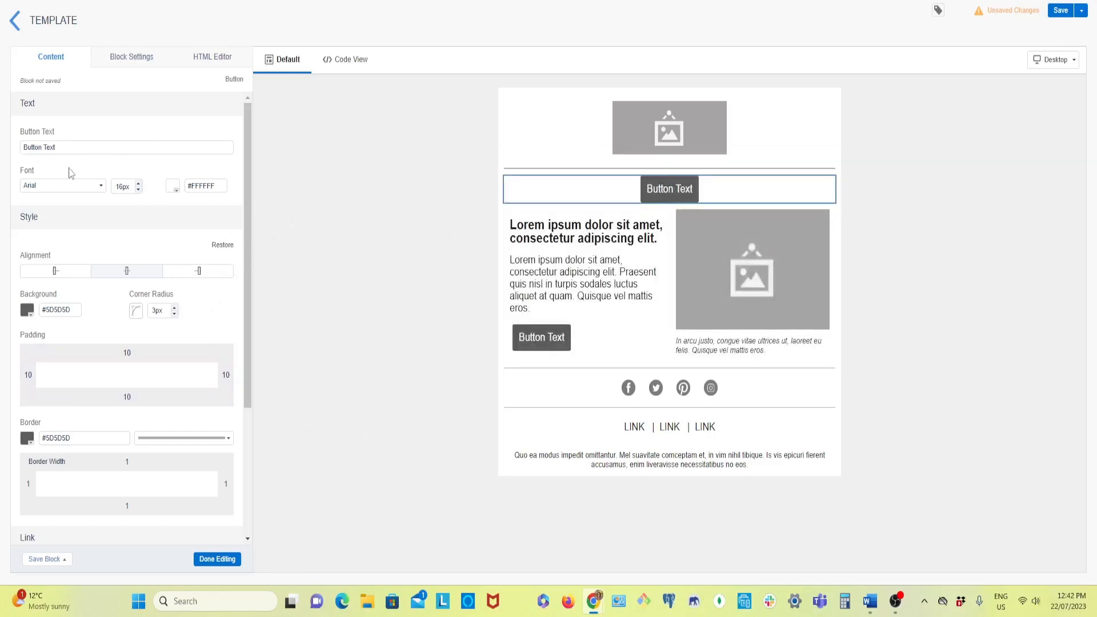
Step: Change the new button's text to "Subscribe"
click(62, 147)
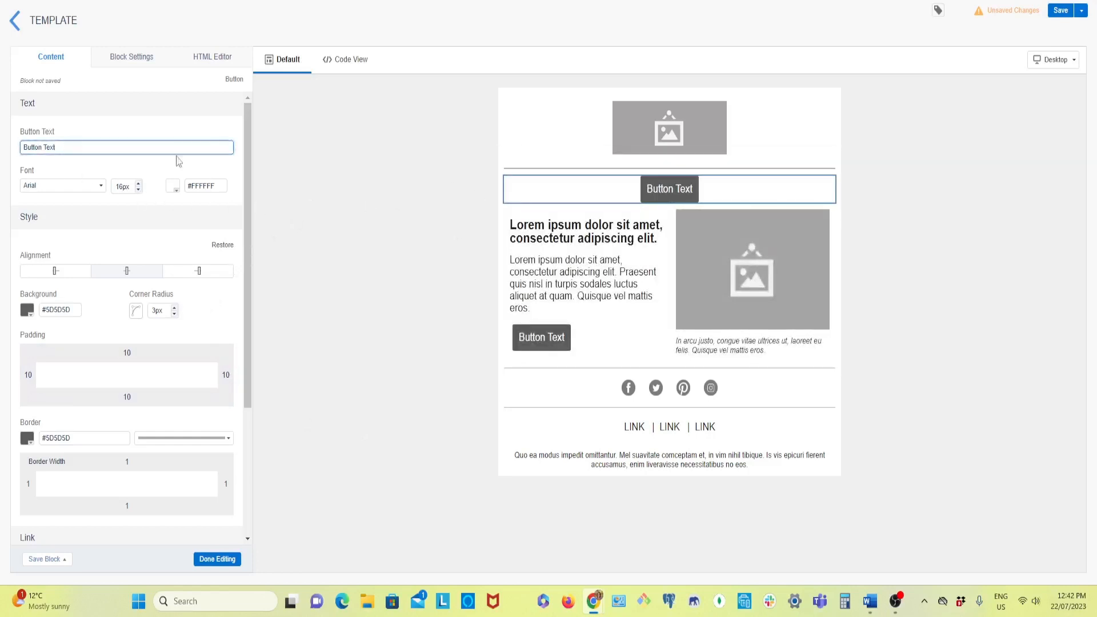
key(BackSpace)
key(BackSpace)
key(BackSpace)
key(BackSpace)
key(BackSpace)
key(BackSpace)
key(BackSpace)
key(BackSpace)
key(BackSpace)
key(BackSpace)
key(BackSpace)
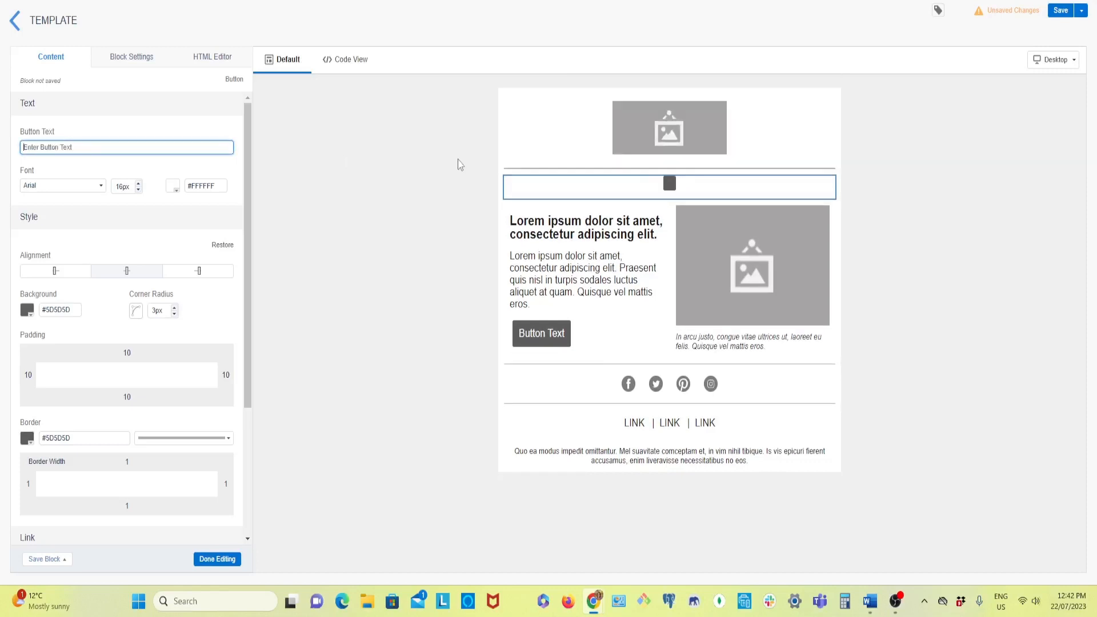
text(Subs)
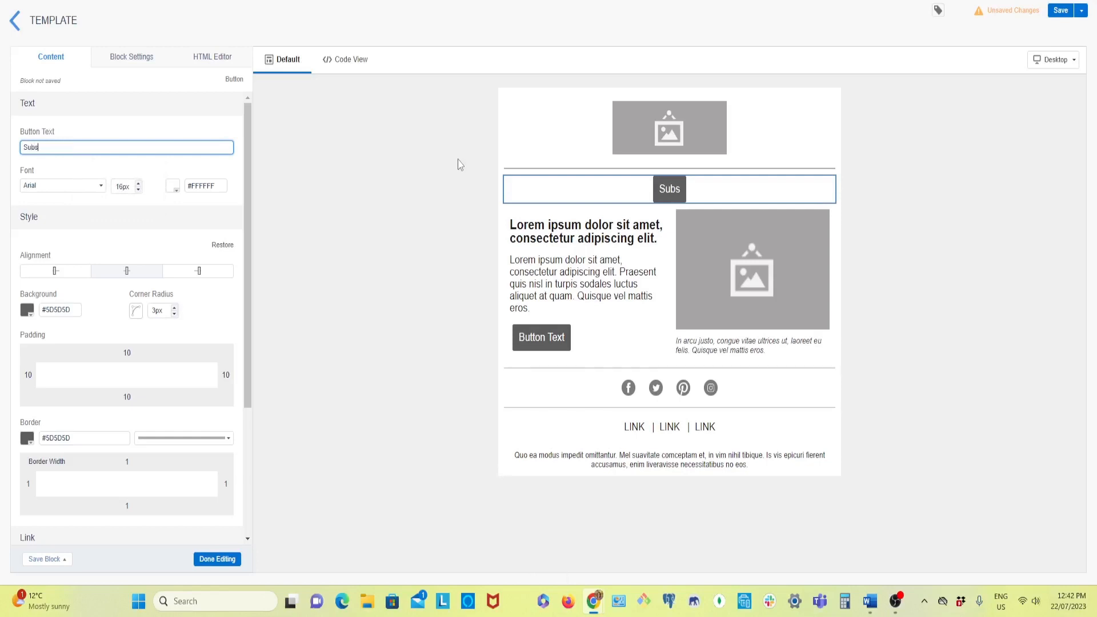
text(cribe)
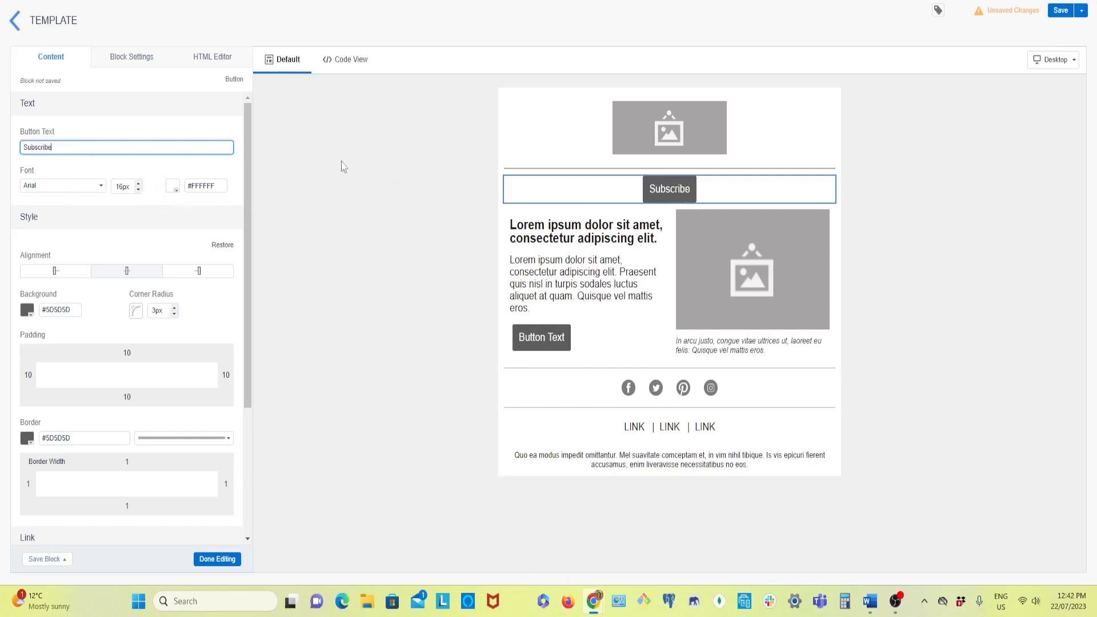
Step: Set the Subscribe button's font to Arial Black at 18px
click(103, 191)
click(103, 192)
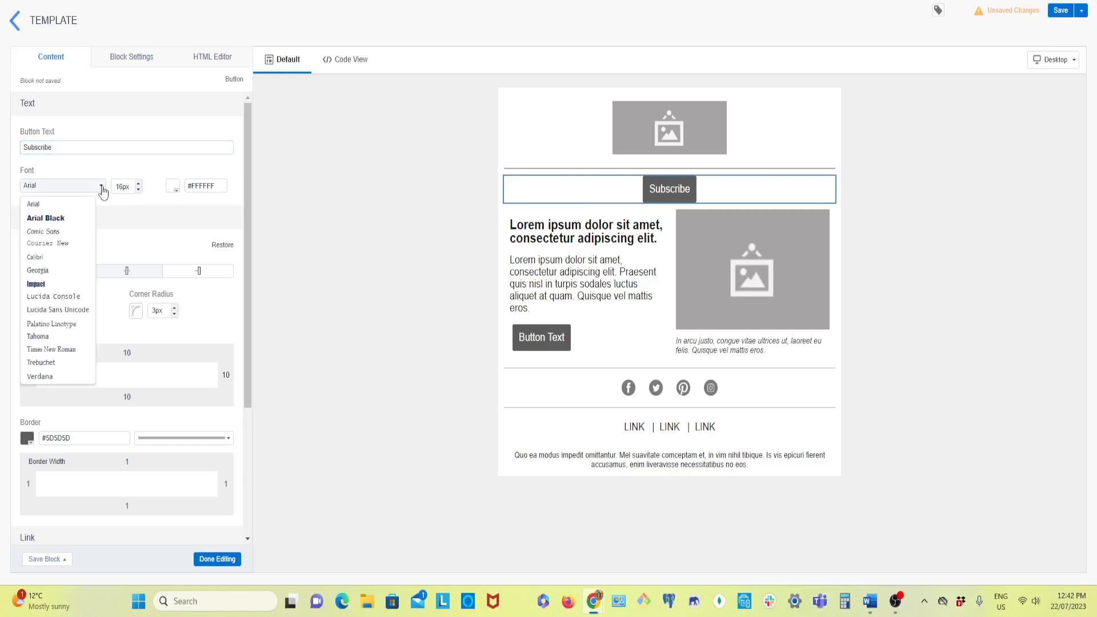
click(61, 225)
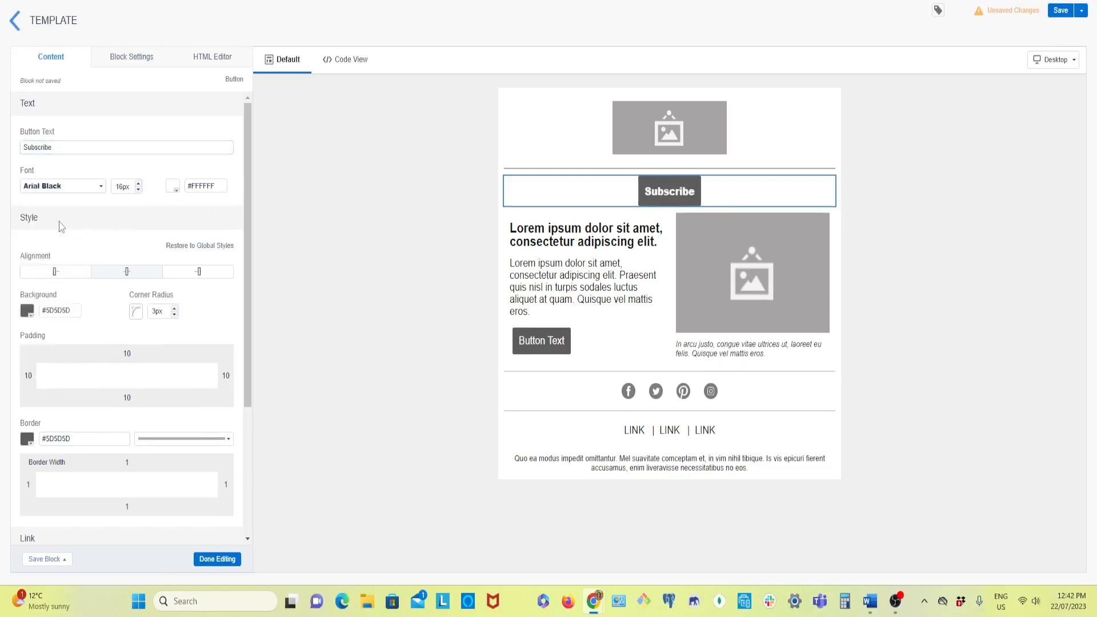
click(139, 184)
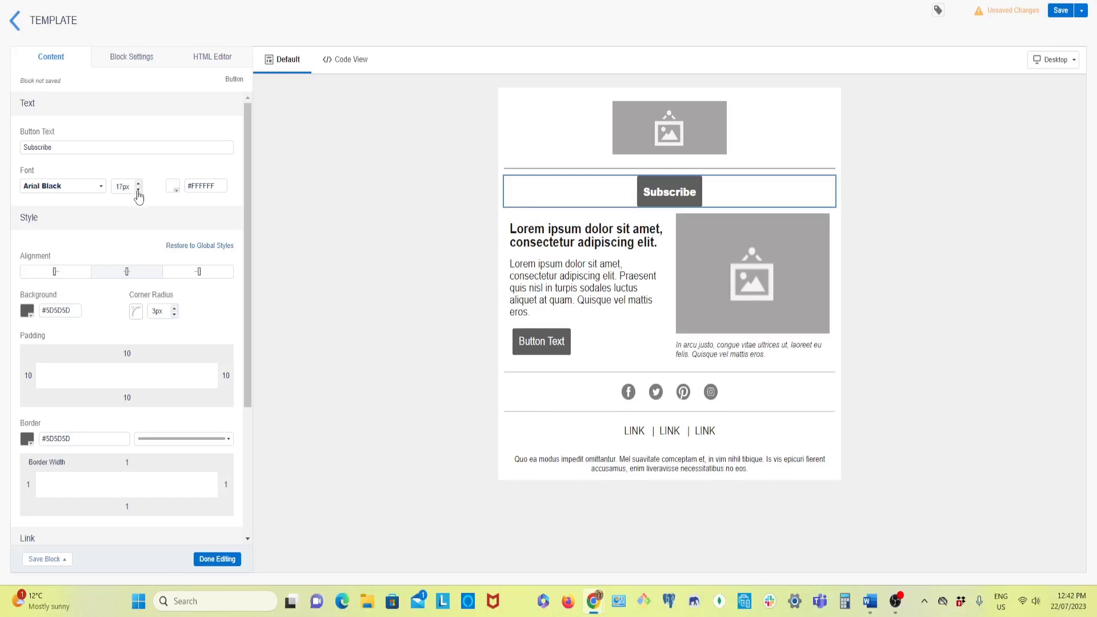
click(138, 183)
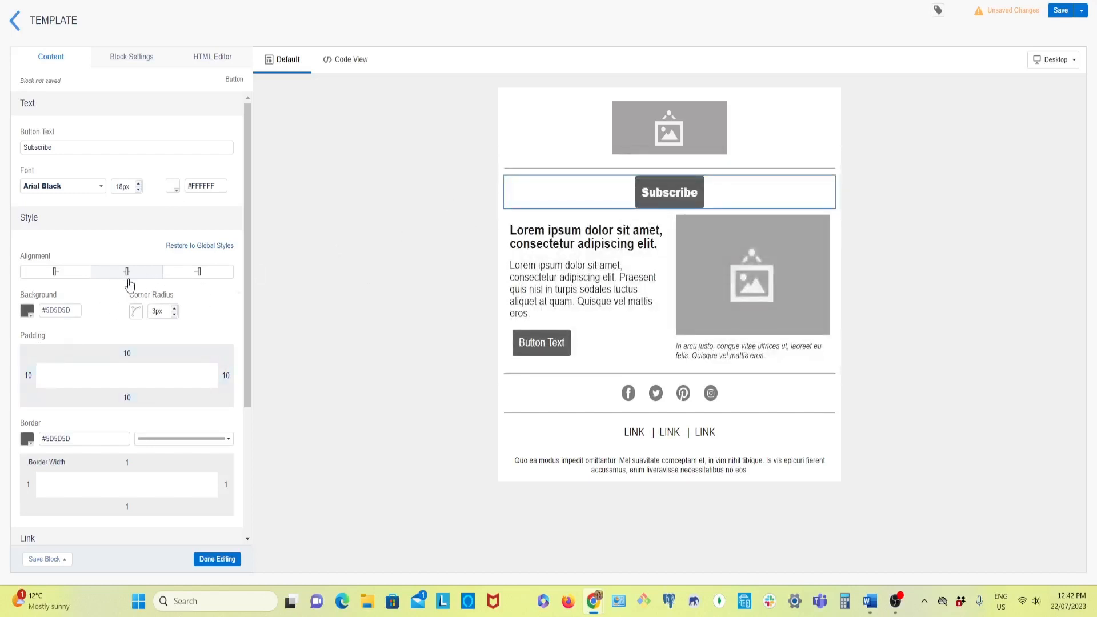
Step: Try left and right alignment on the Subscribe button and return it to centre alignment
click(55, 273)
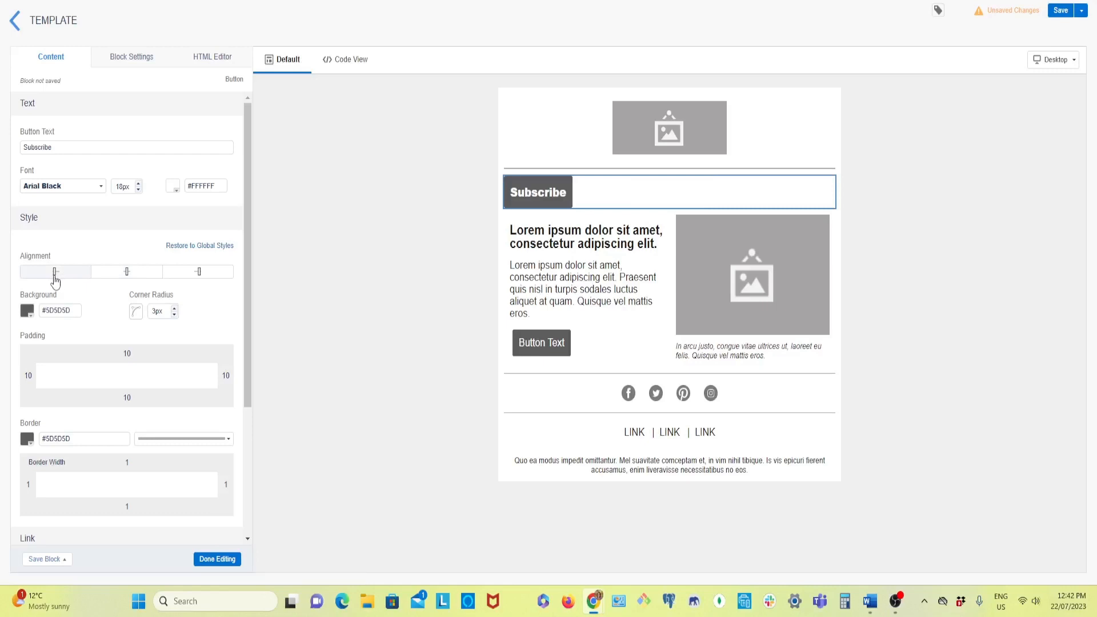
click(207, 274)
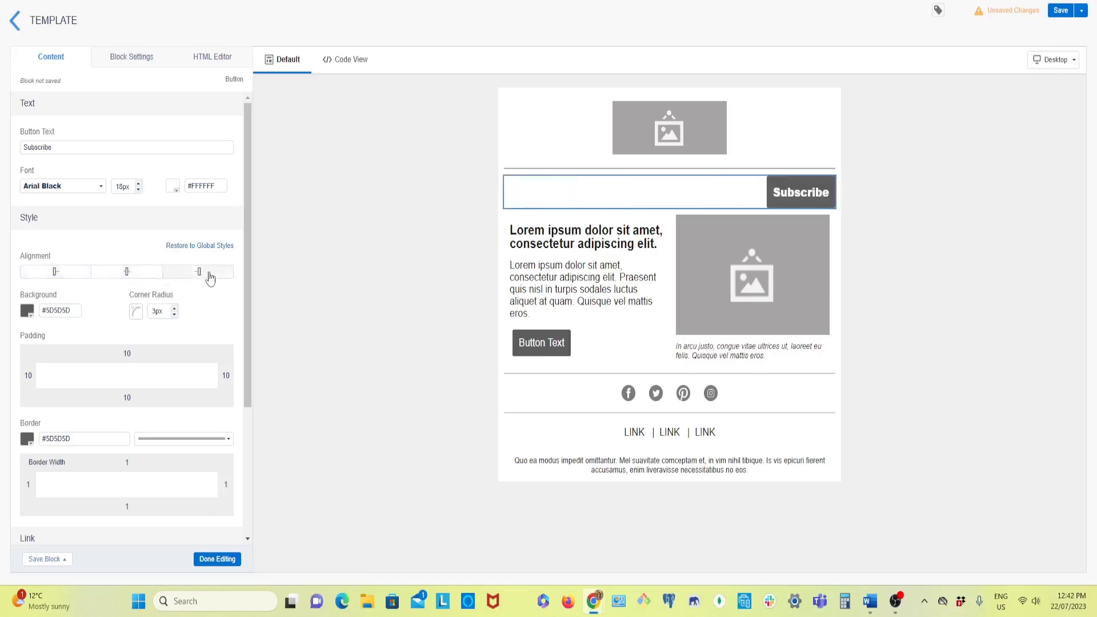
click(126, 273)
Step: Set the Subscribe button's background colour to magenta #FF00FF
scroll(233, 346, down, 1)
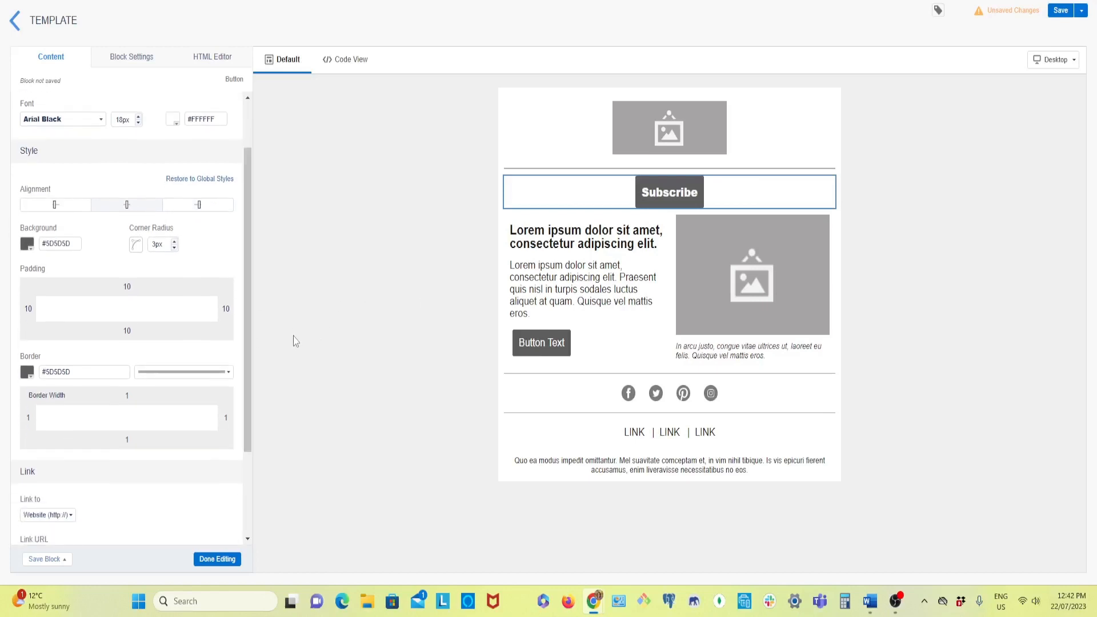
click(27, 244)
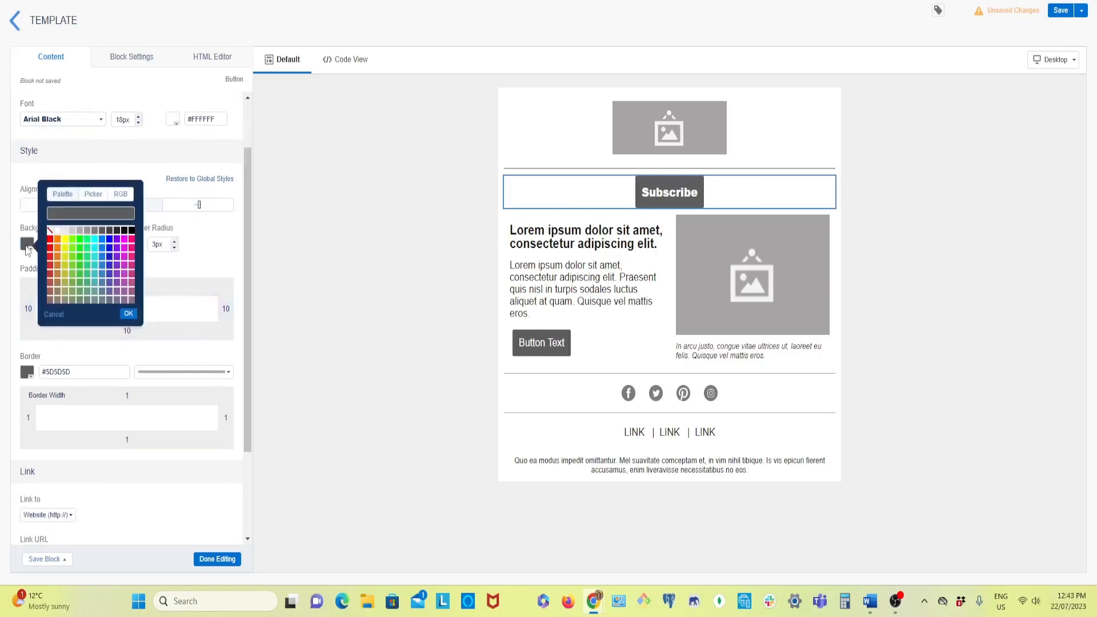
click(124, 239)
click(127, 313)
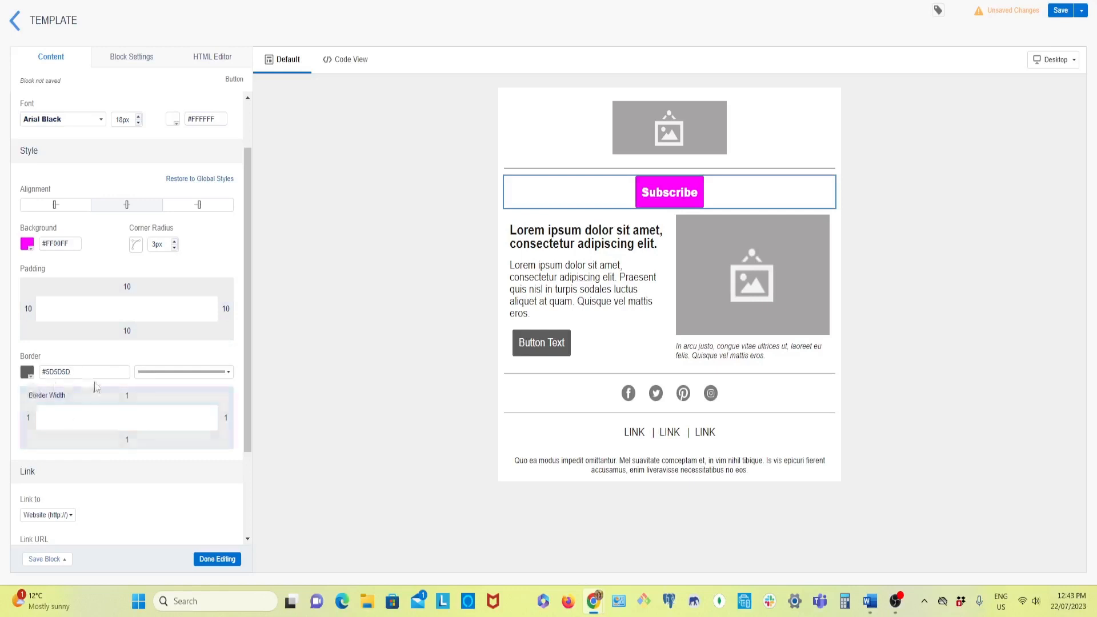
Step: Give the Subscribe button a blue #1010EE border with a width of 5px on all sides
click(27, 373)
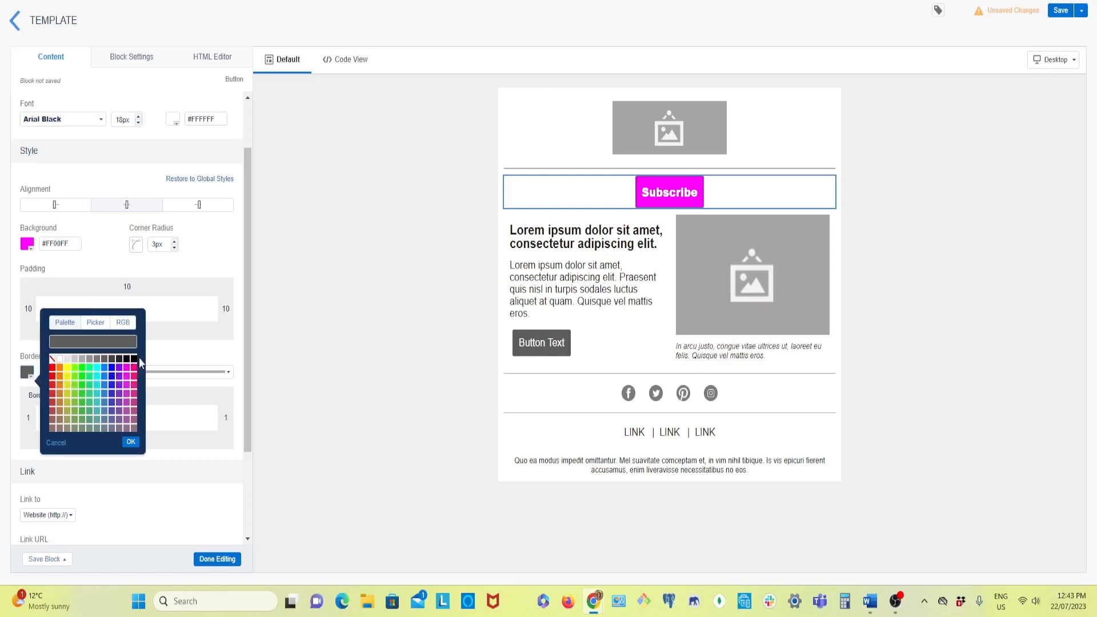
click(112, 377)
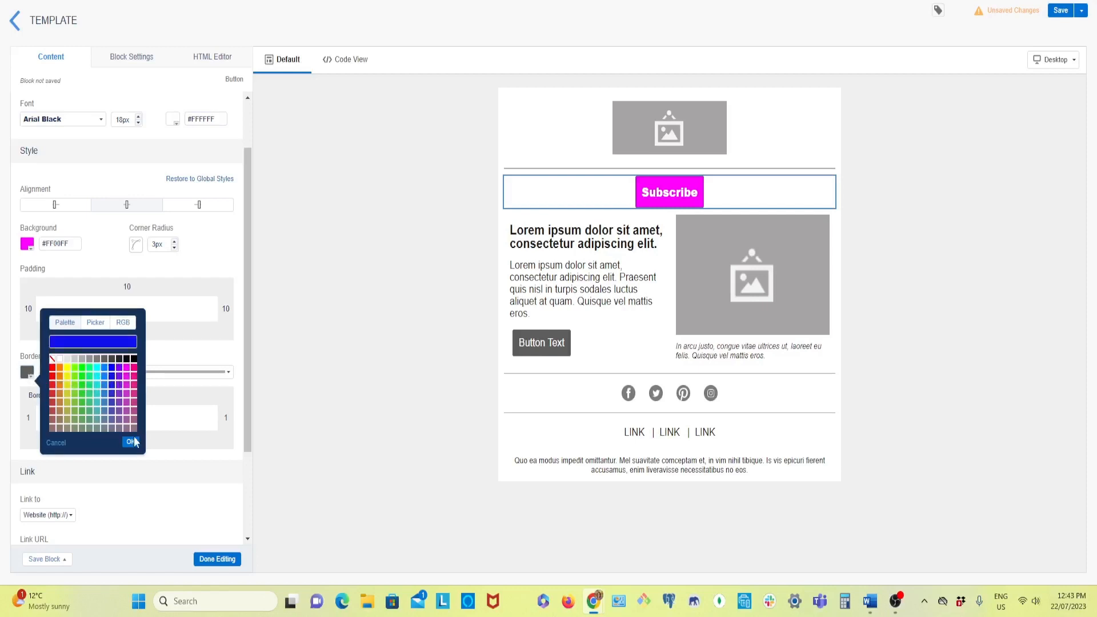
click(131, 444)
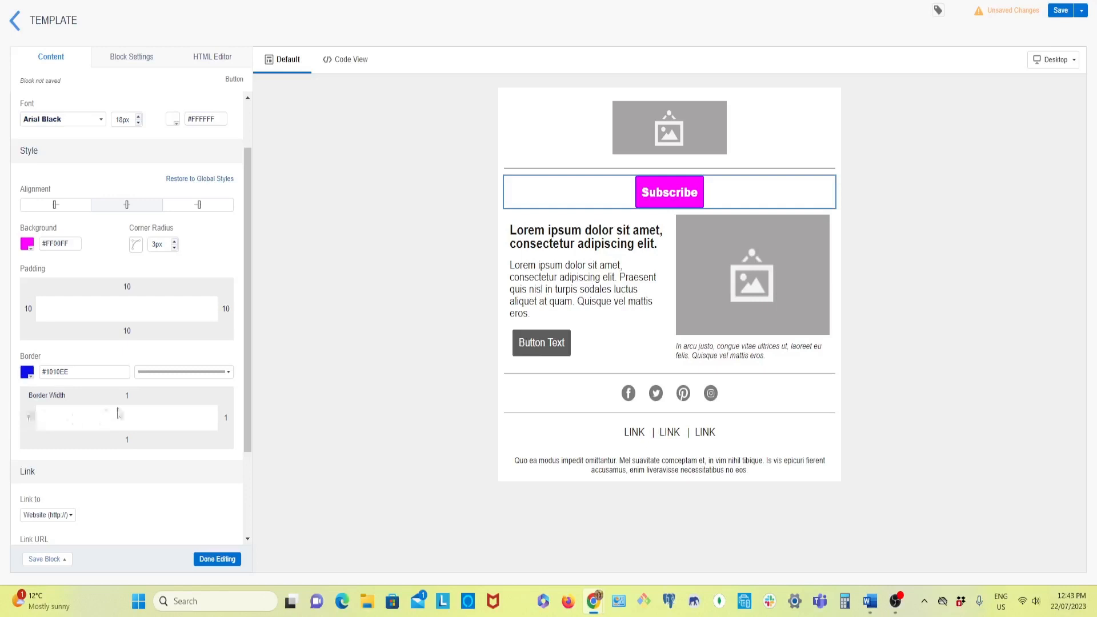
click(128, 398)
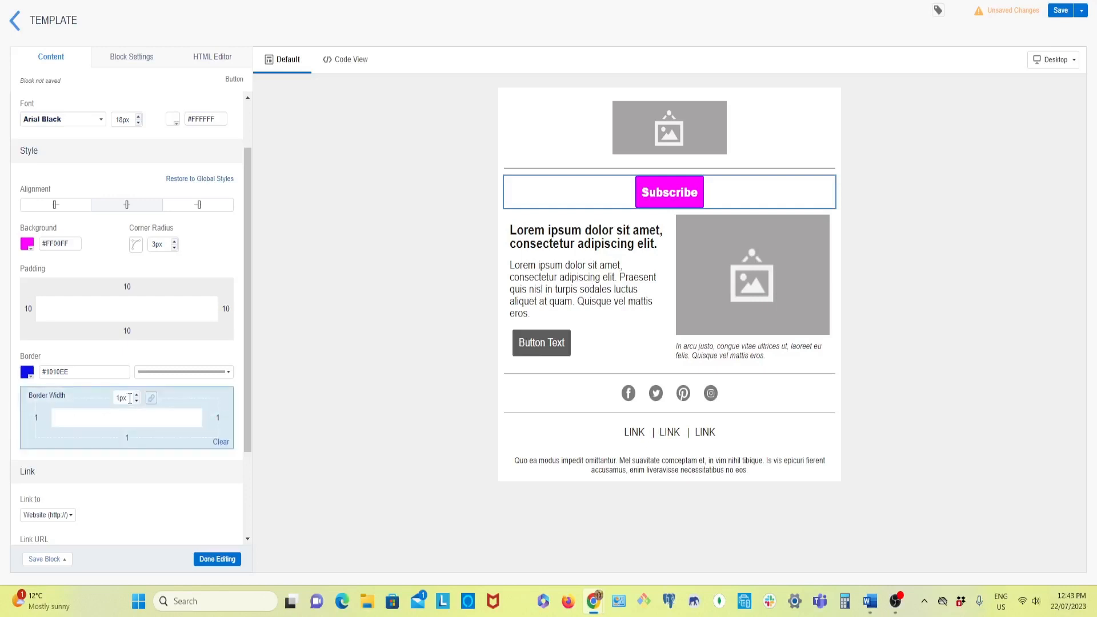
click(137, 395)
click(136, 395)
click(136, 395)
click(137, 395)
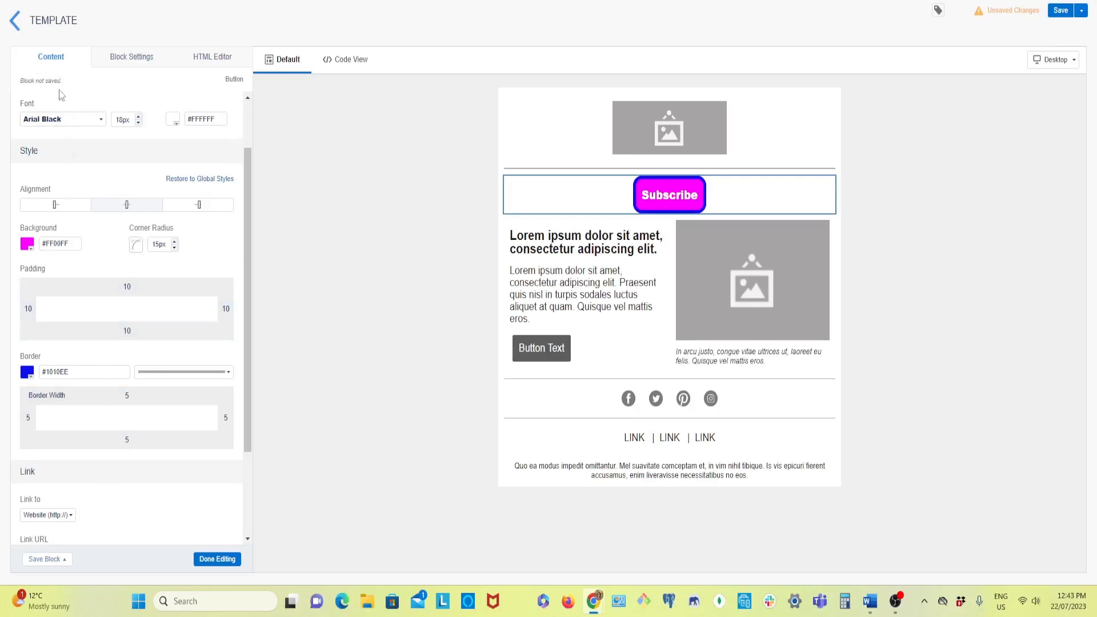
Step: Set the background colour of the block around the Subscribe button to green #00FF7F
click(131, 62)
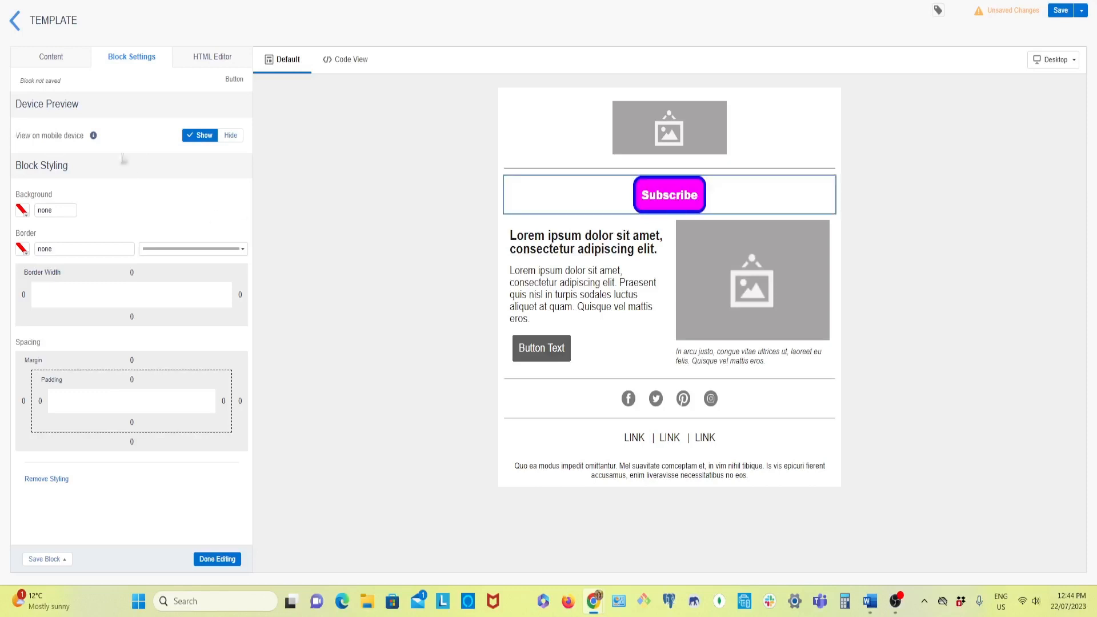
click(21, 212)
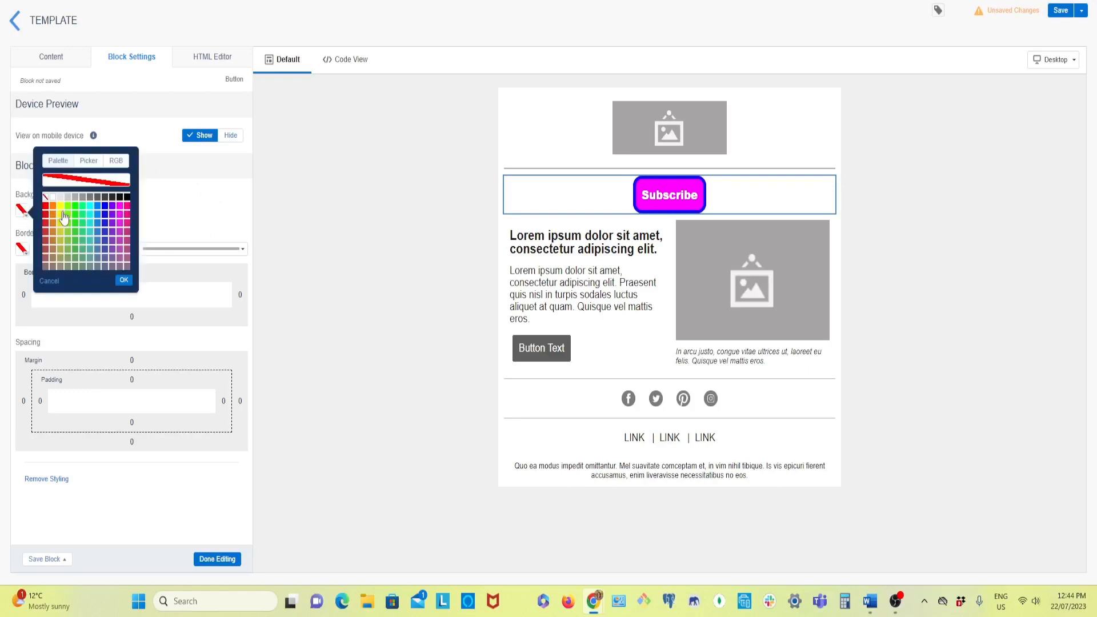
click(84, 212)
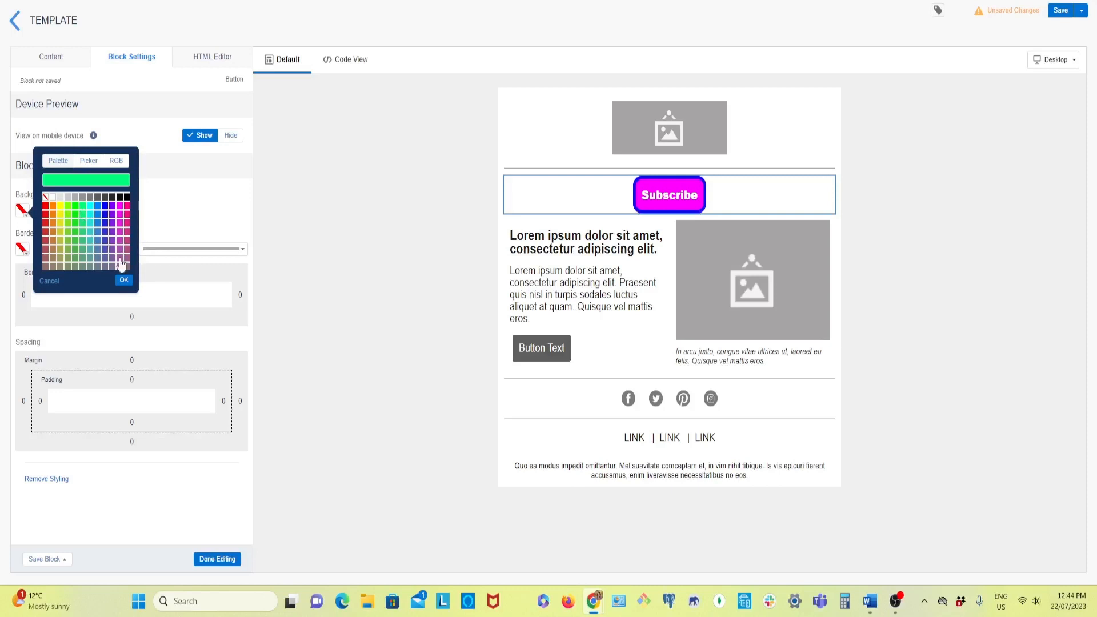
click(125, 282)
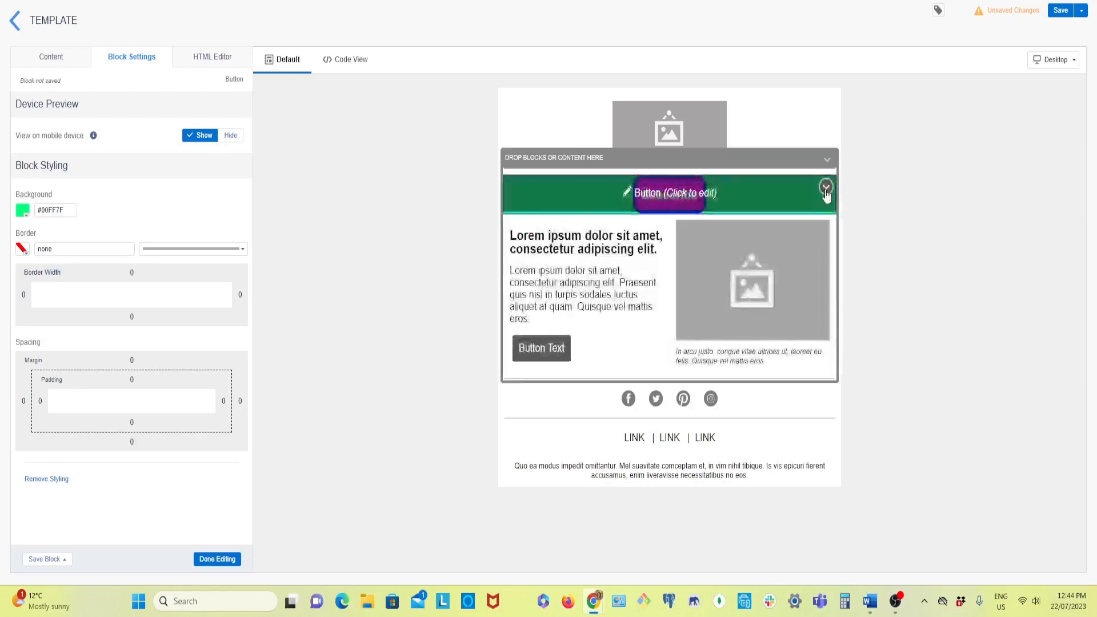
Step: Delete the Subscribe button block from the template
click(825, 187)
click(780, 215)
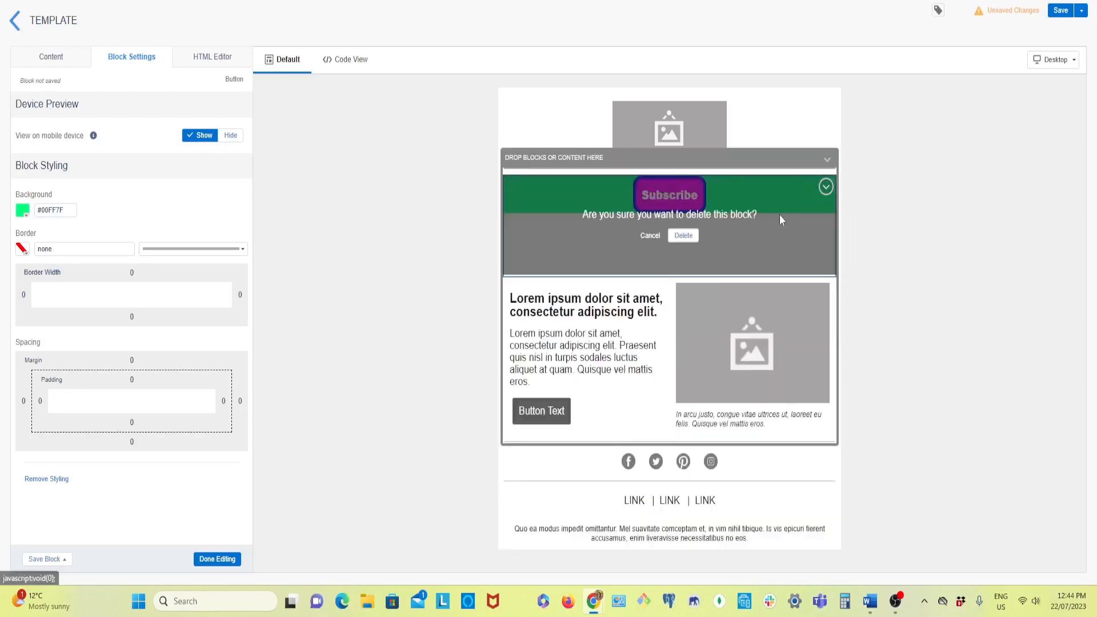
click(680, 234)
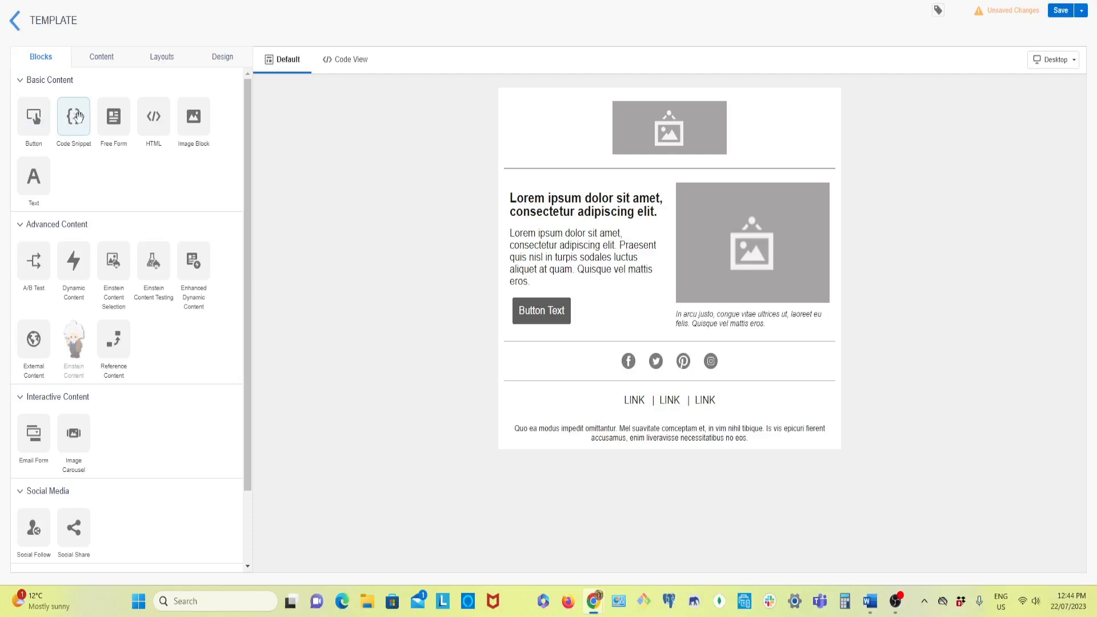
Step: Insert an empty Code Snippet block above the header image, finish editing it and delete it again
drag(67, 118, 668, 164)
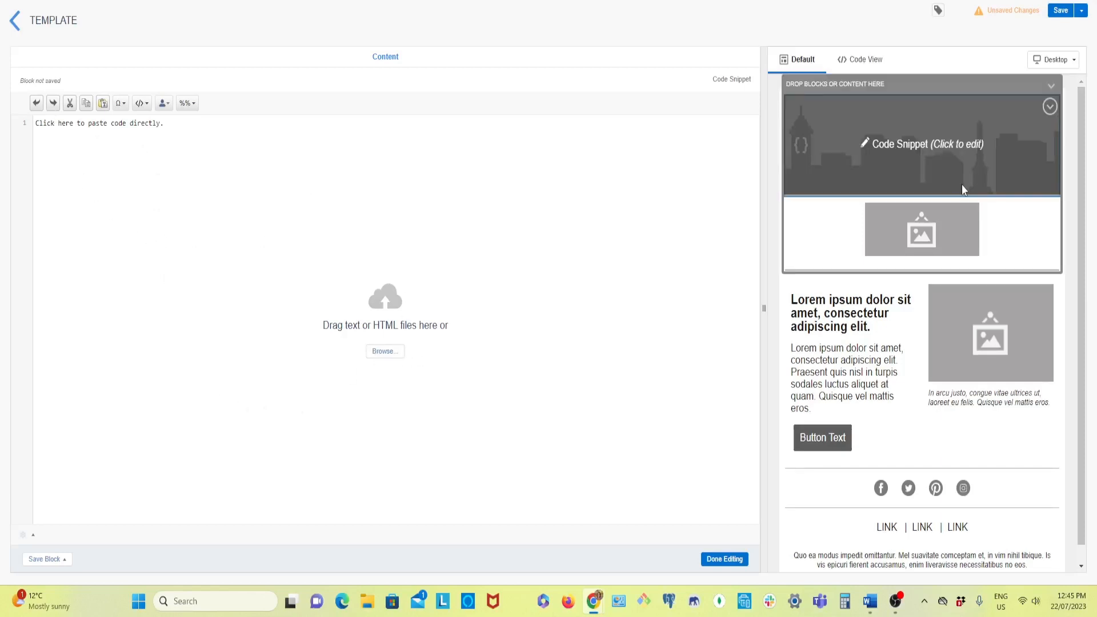
click(724, 559)
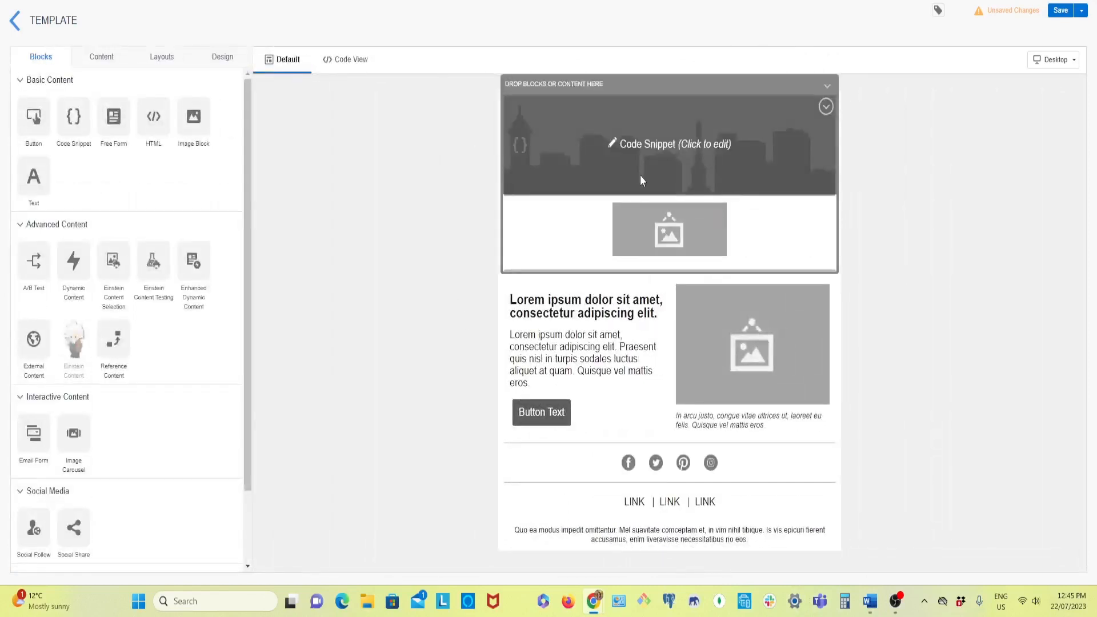
click(825, 106)
click(782, 135)
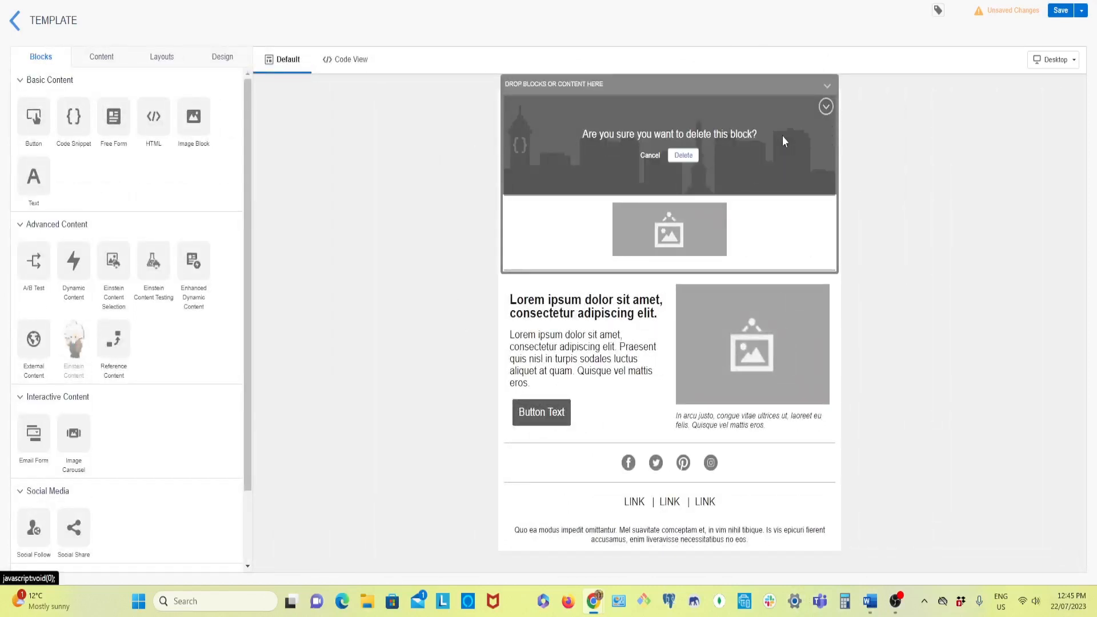
click(683, 156)
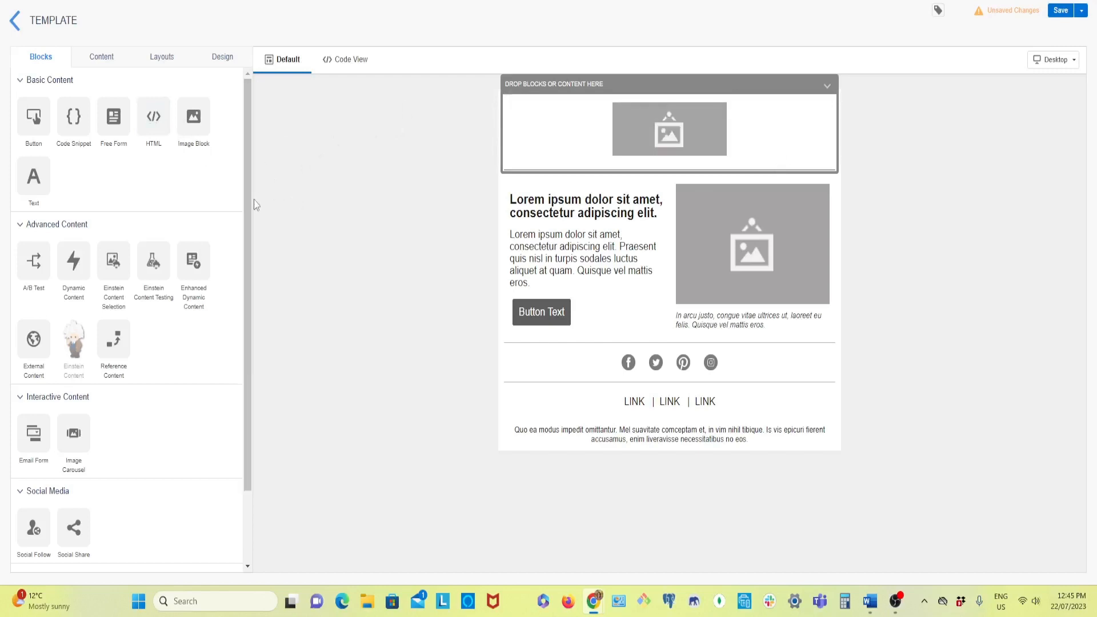
Step: Insert an empty Image Block above the header image and delete it again
mouse_move(153, 118)
mouse_down()
mouse_move(347, 185)
mouse_move(429, 174)
mouse_move(143, 146)
mouse_move(151, 120)
mouse_up()
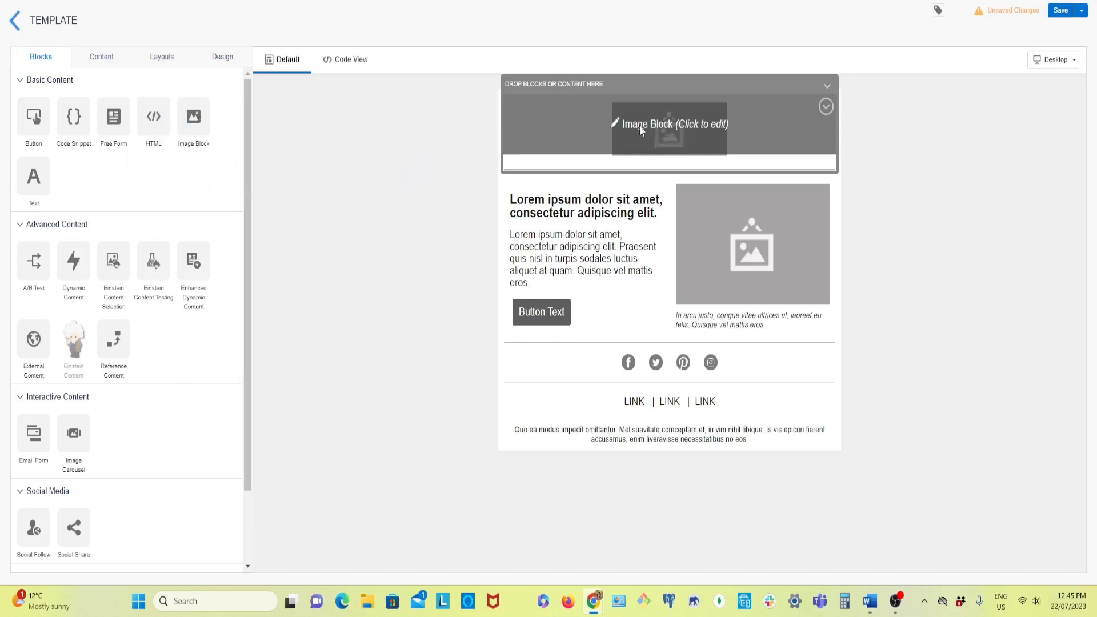
drag(197, 121, 684, 167)
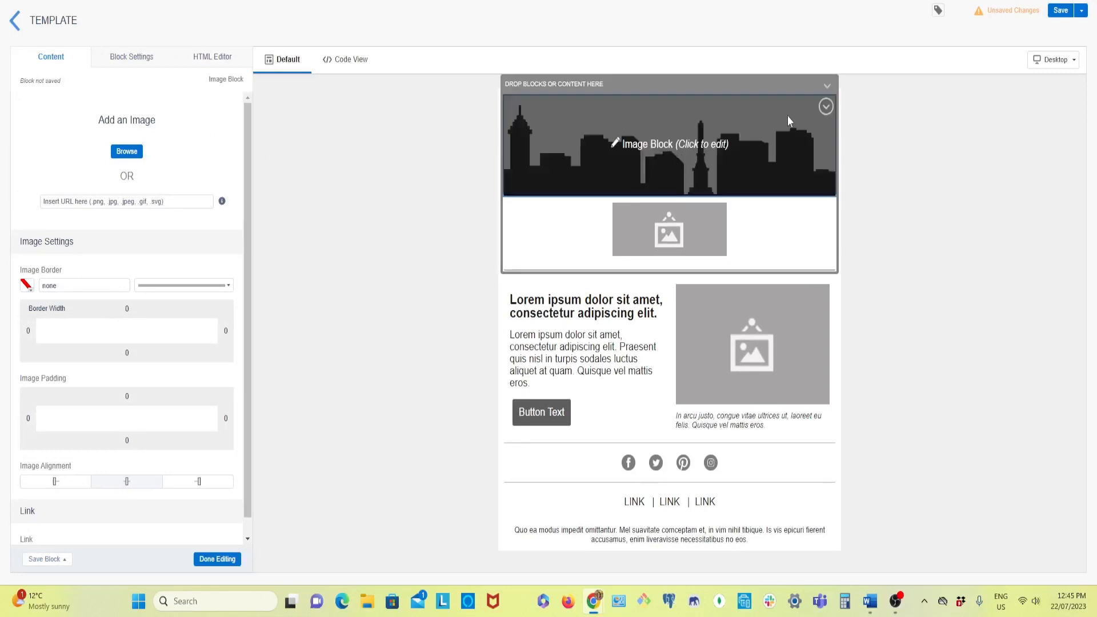
click(825, 106)
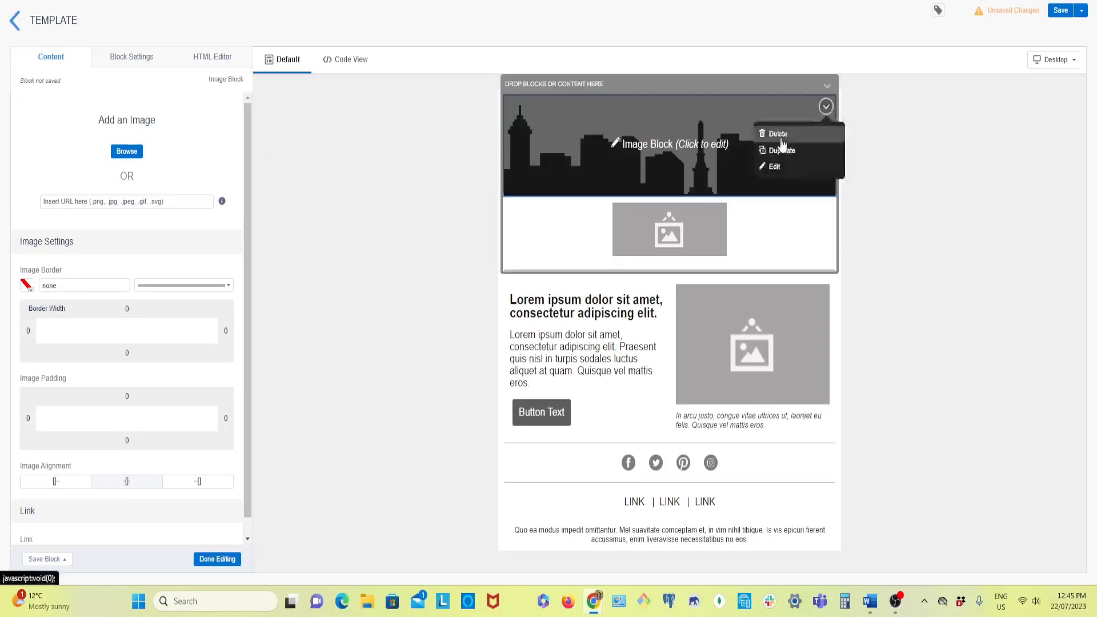
click(779, 133)
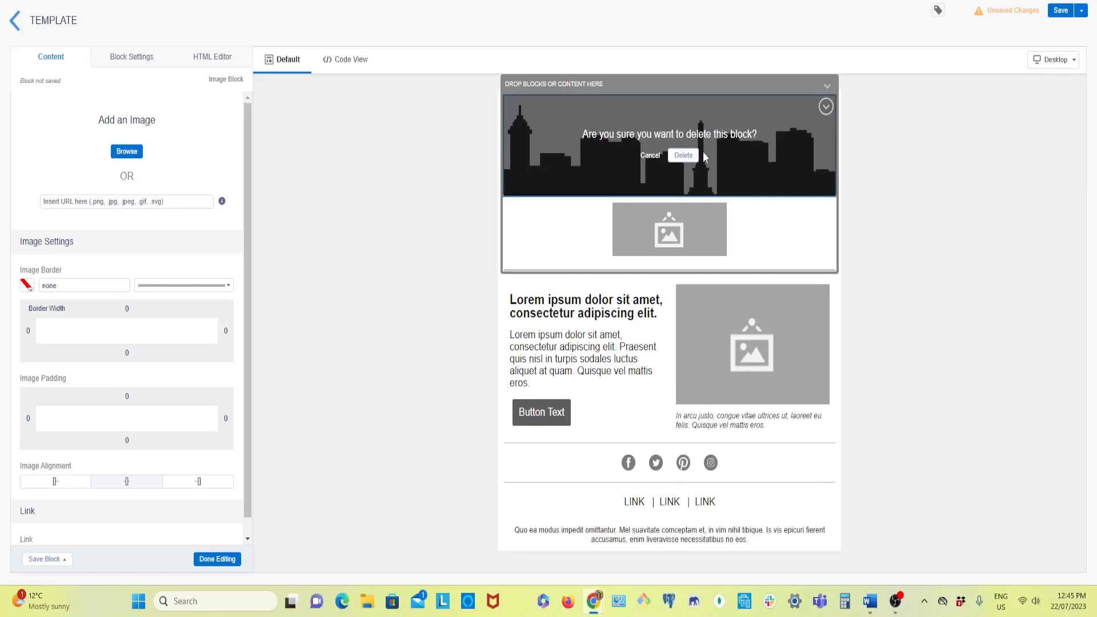
click(683, 155)
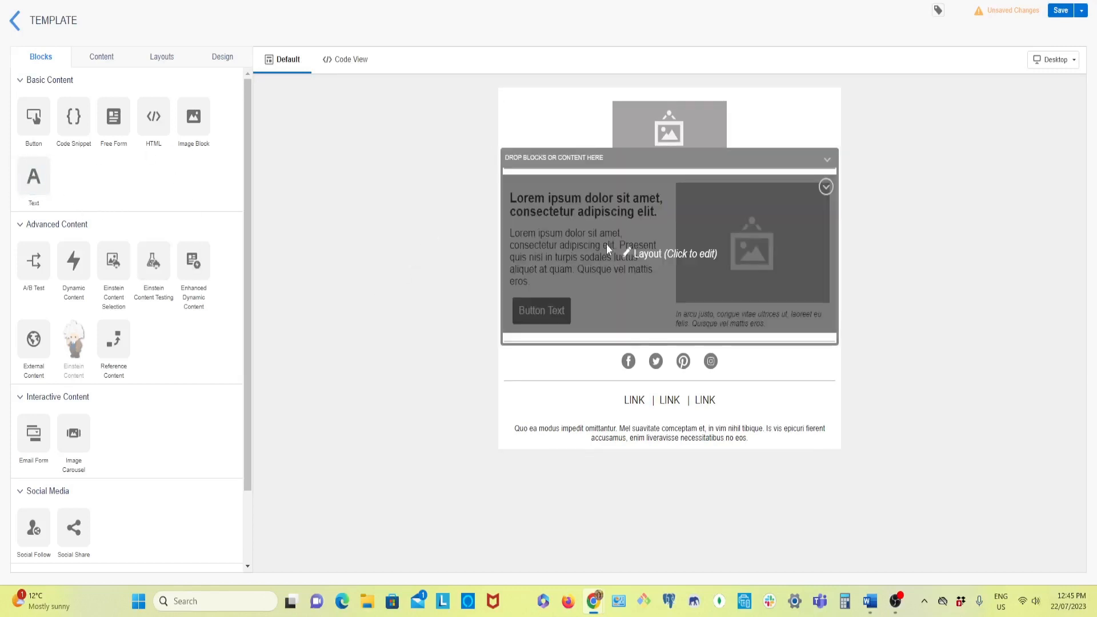
Step: Insert an empty Text block below the header image and look through its style, font and size choices before finishing editing
drag(42, 177, 670, 158)
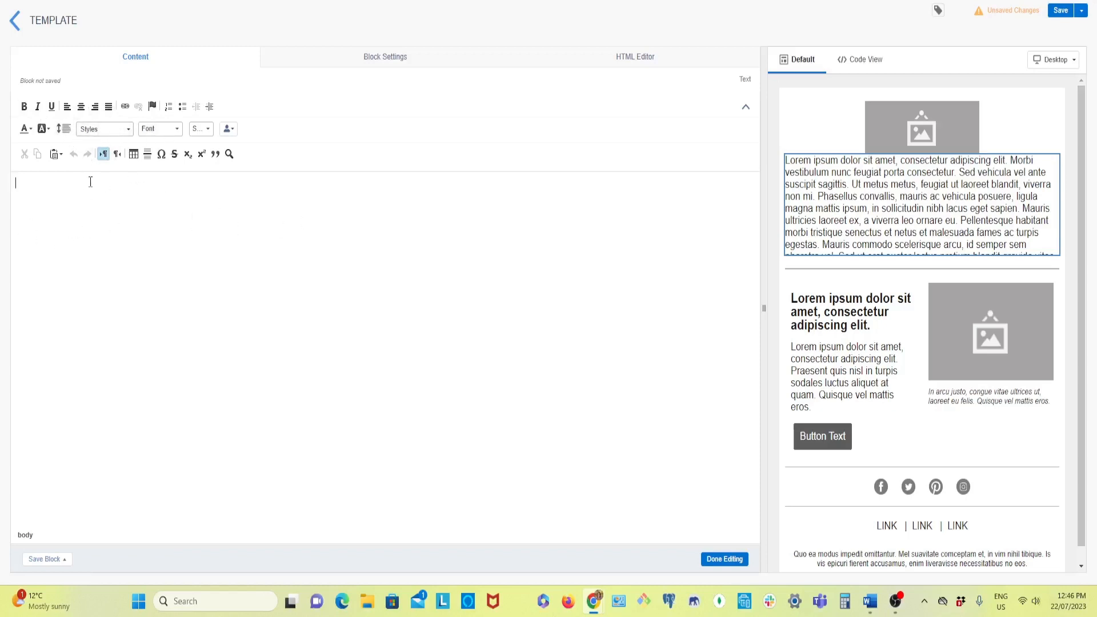
click(129, 132)
click(129, 132)
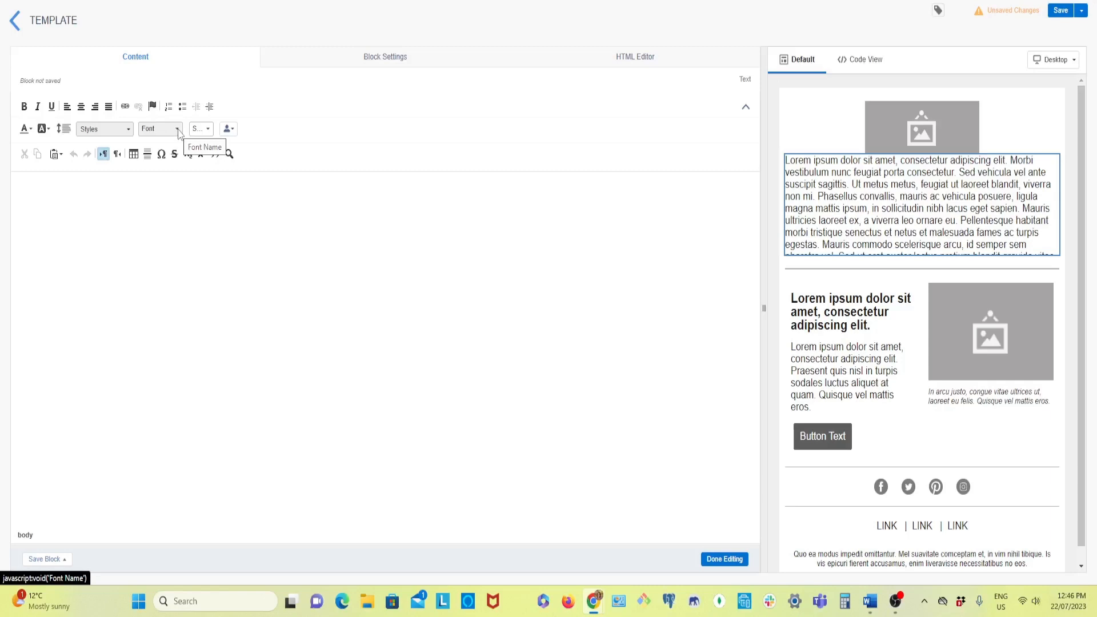
click(208, 130)
click(208, 130)
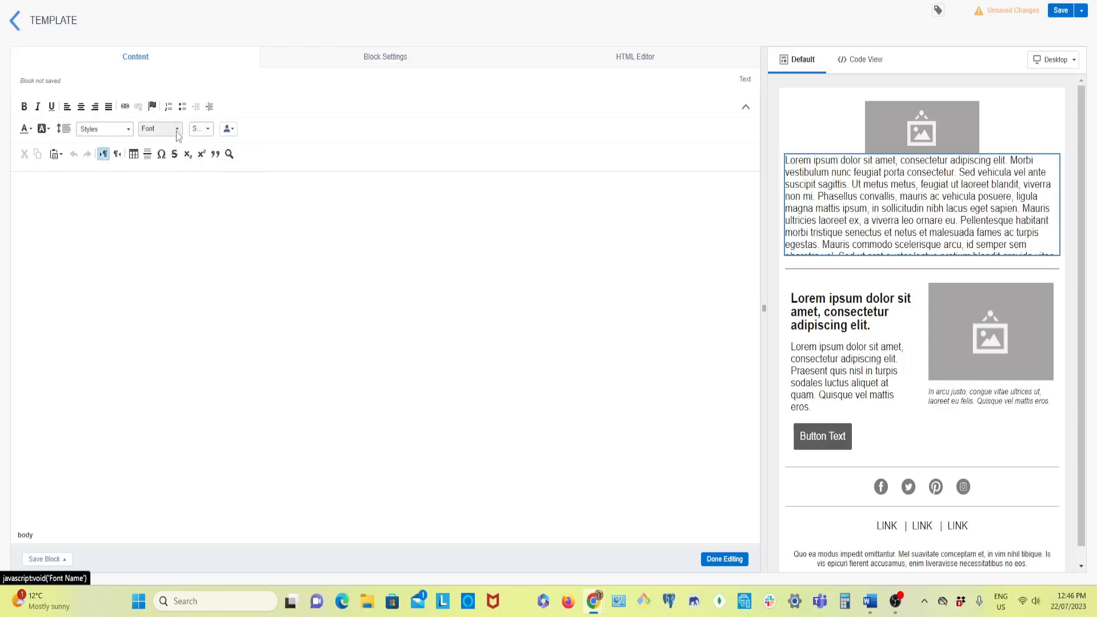
click(178, 132)
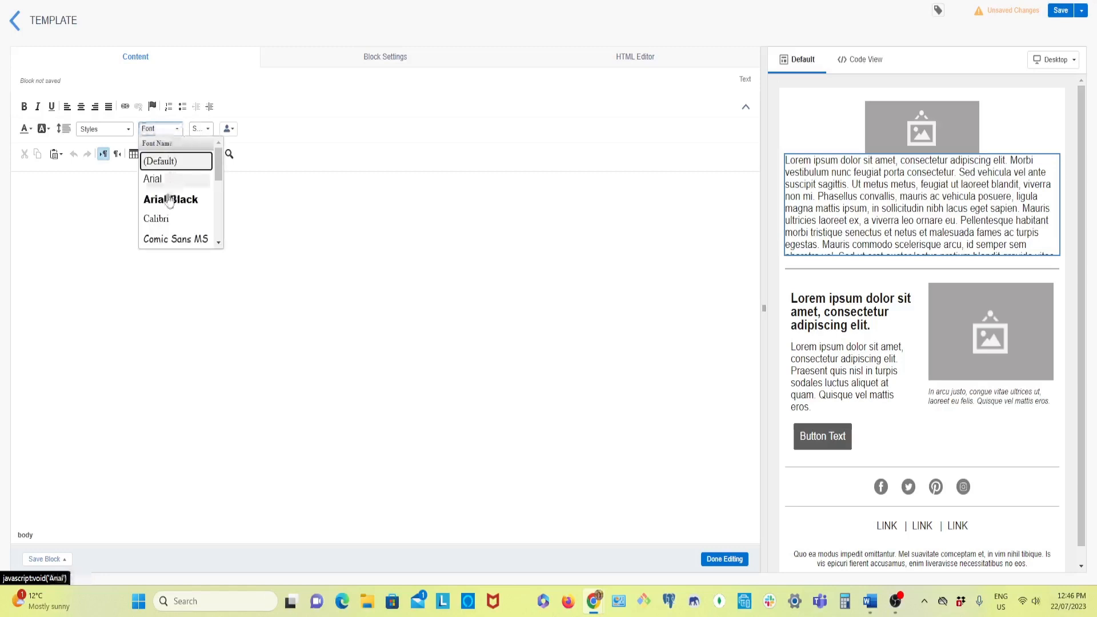
scroll(166, 217, down, 5)
scroll(166, 217, up, 5)
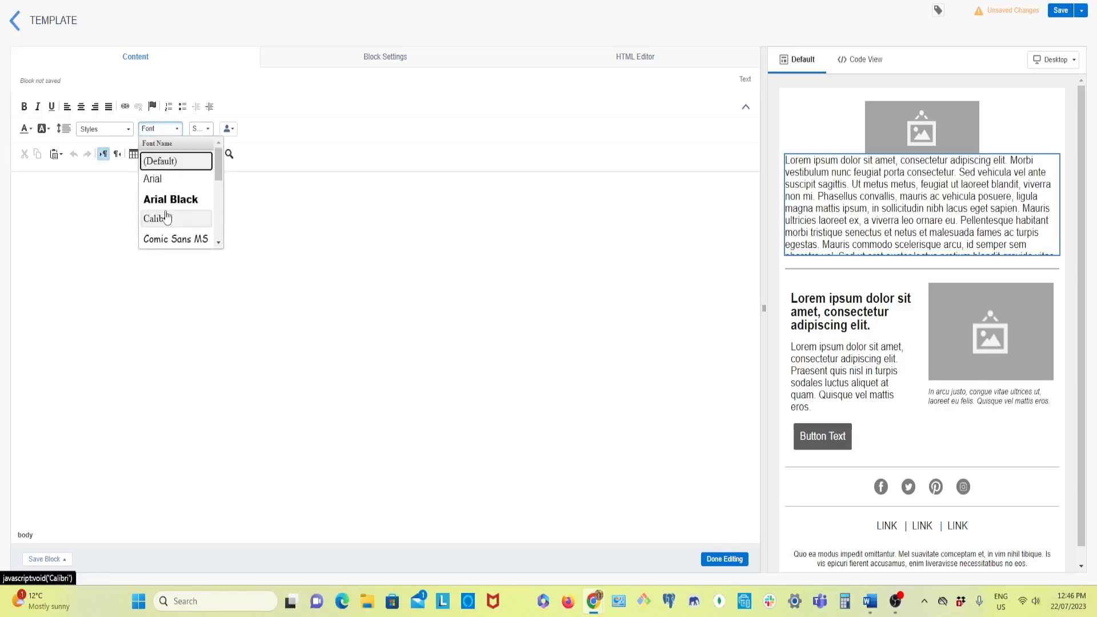
click(270, 224)
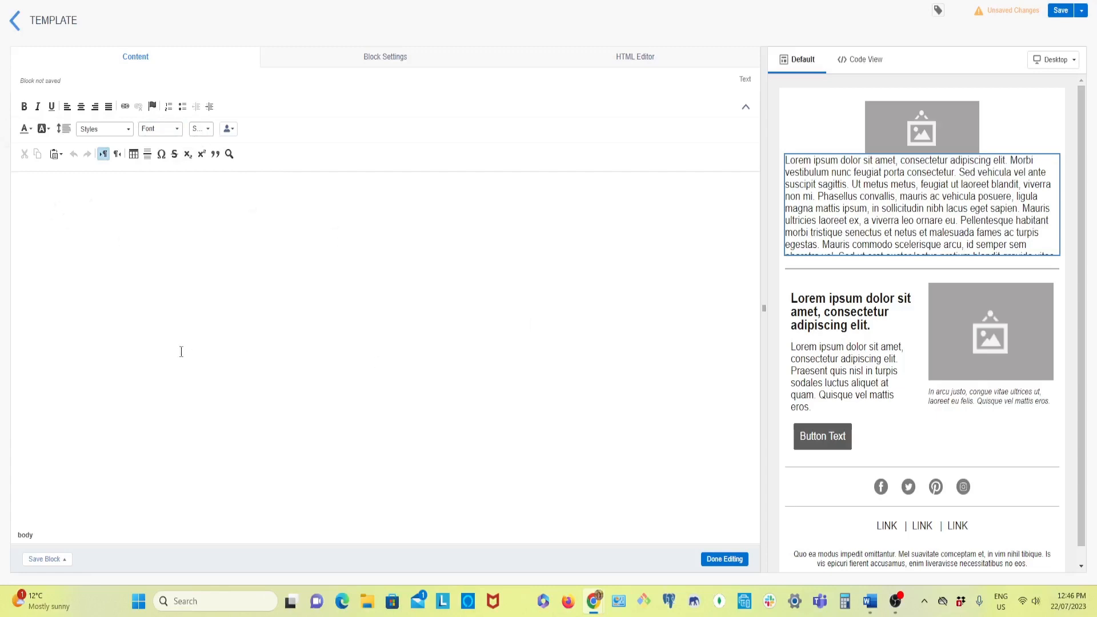
click(724, 559)
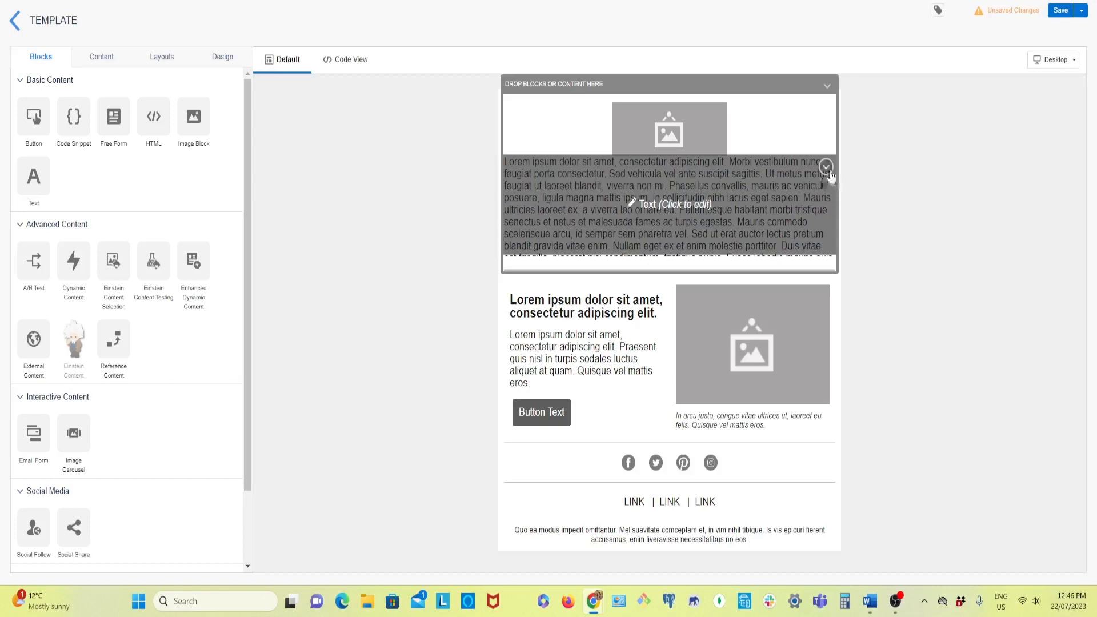
Step: Delete the Text block below the header image
click(825, 166)
click(777, 194)
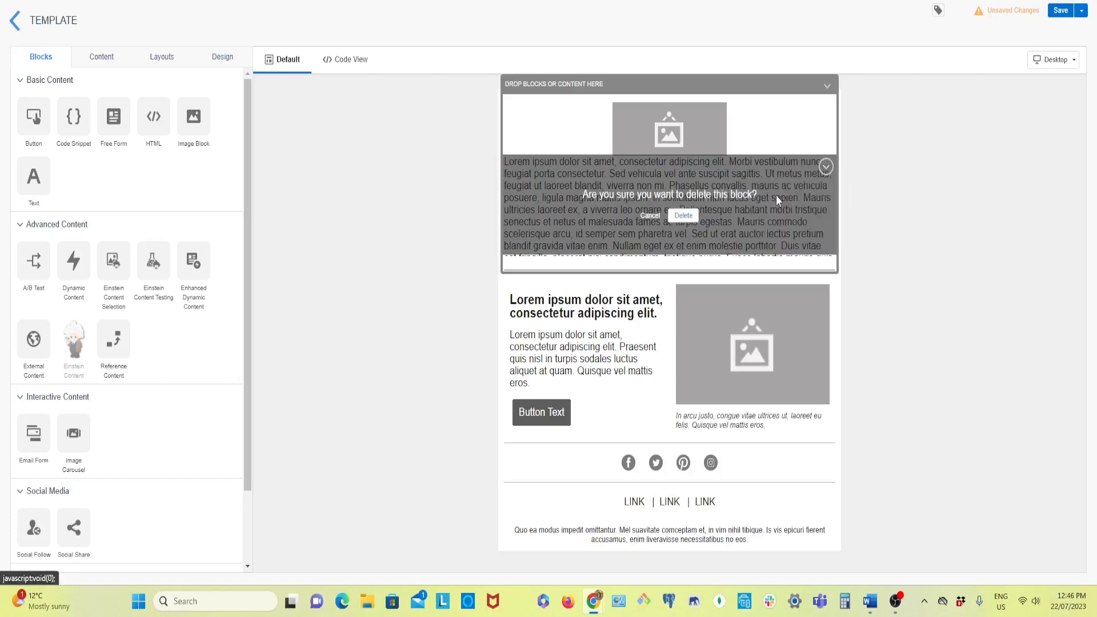
click(686, 217)
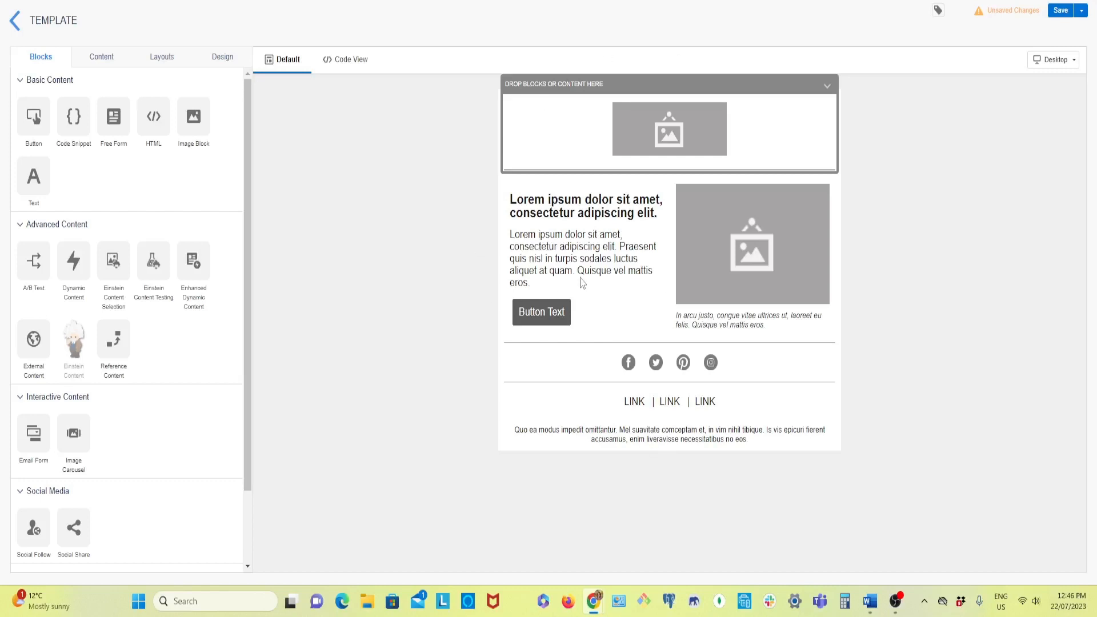
Step: Remove the placeholder picture from the header Image Block and activate its image URL field
click(613, 126)
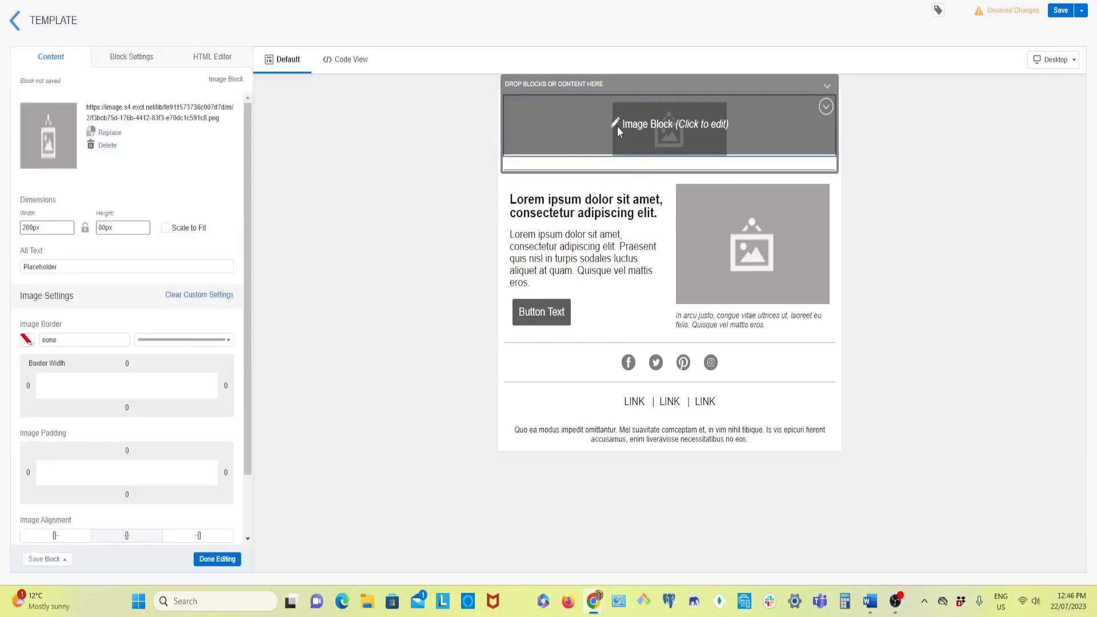
click(108, 146)
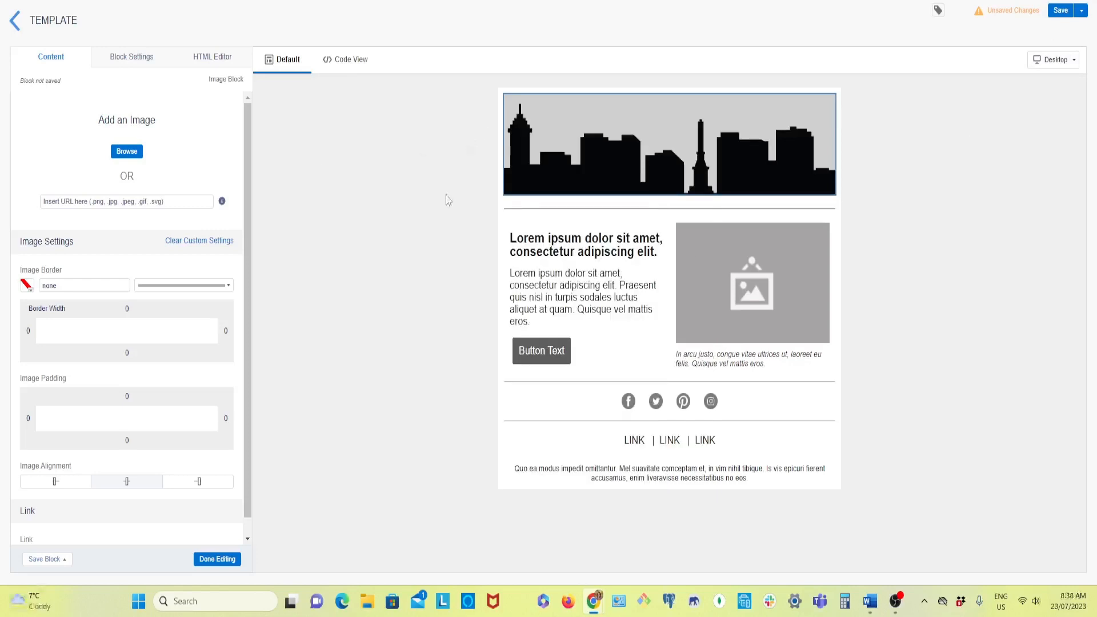
click(80, 201)
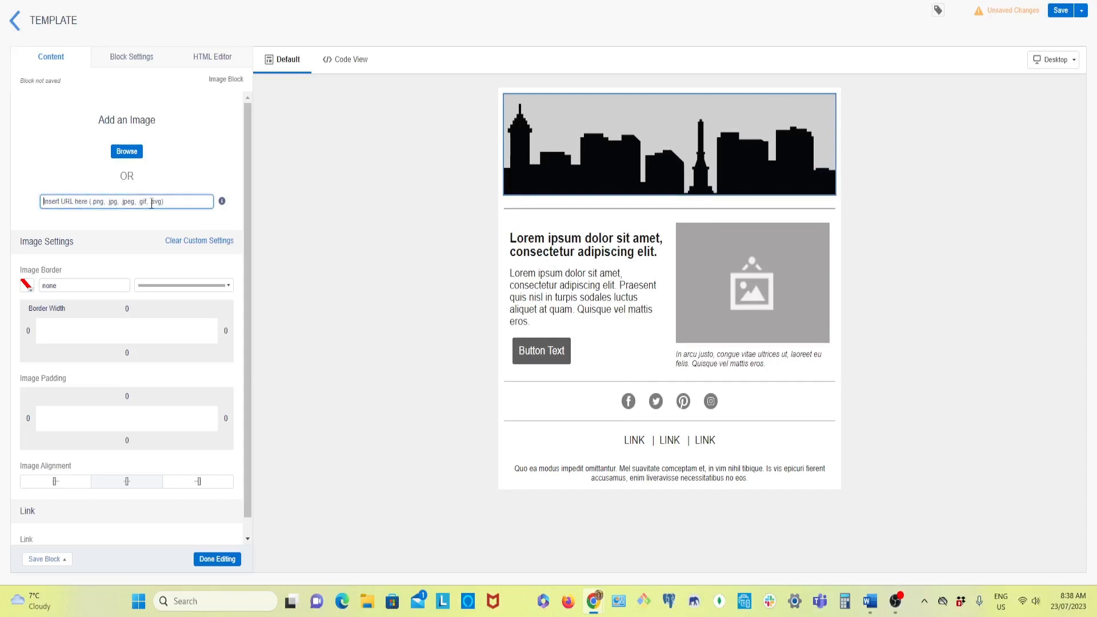
Step: Copy the image address of the misty mountain landscape photo from Unsplash's Nature results and insert it as the header image's URL
key(ctrl+Tab)
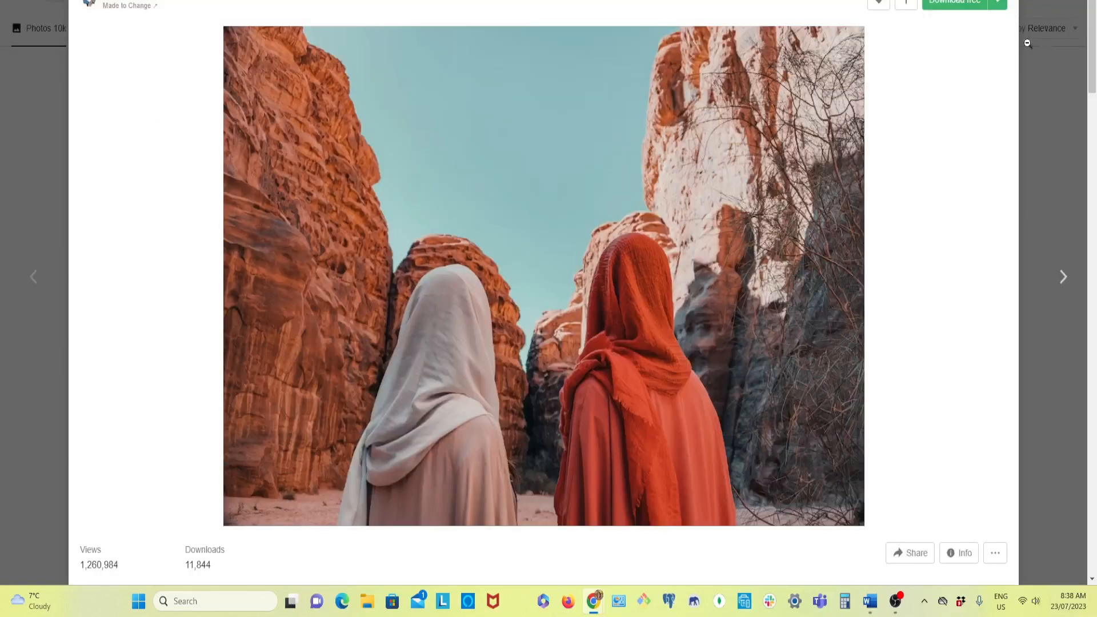
key(Escape)
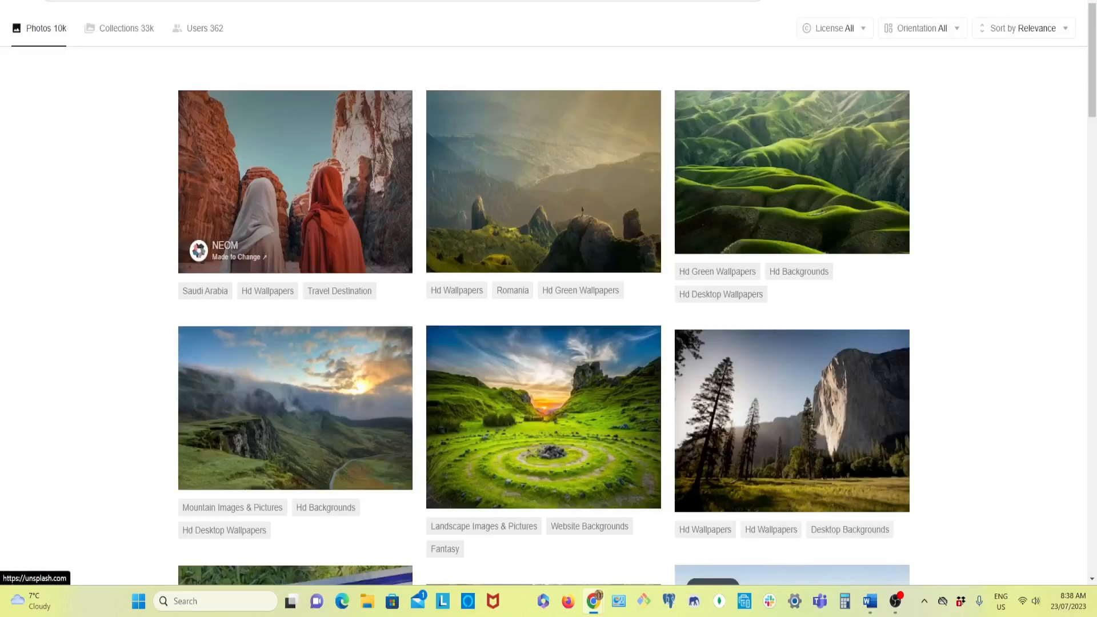
scroll(147, 103, up, 2)
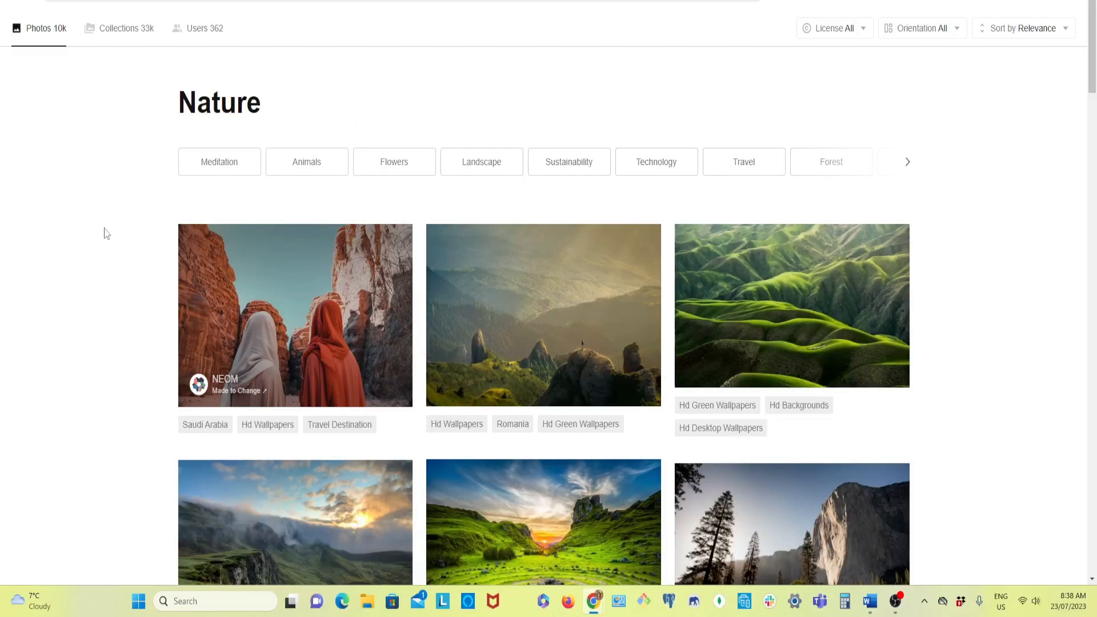
click(518, 303)
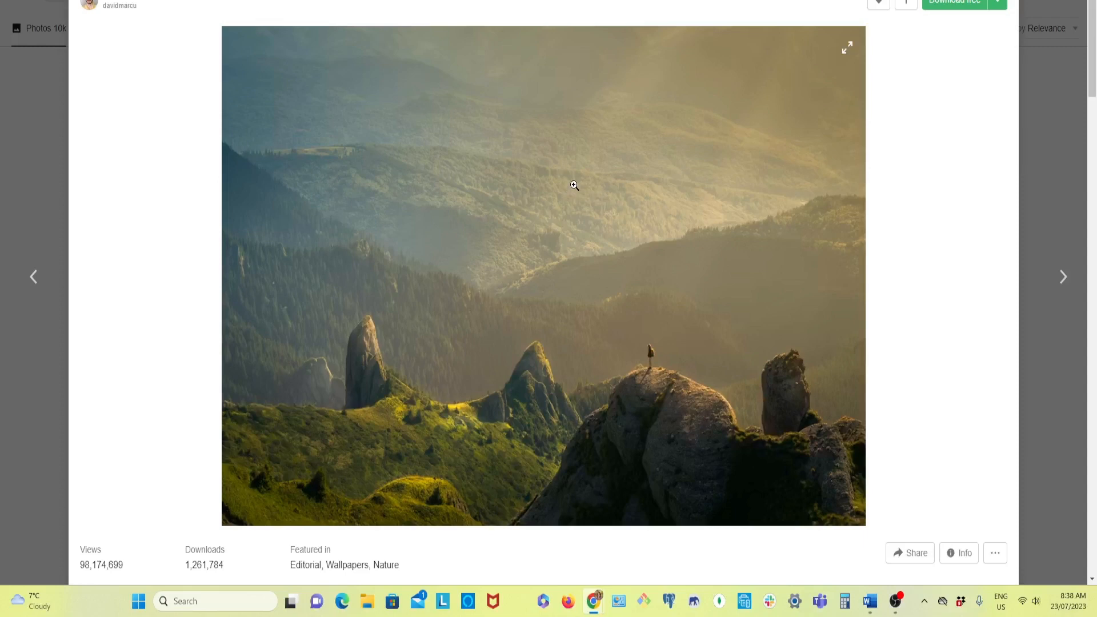
right_click(548, 197)
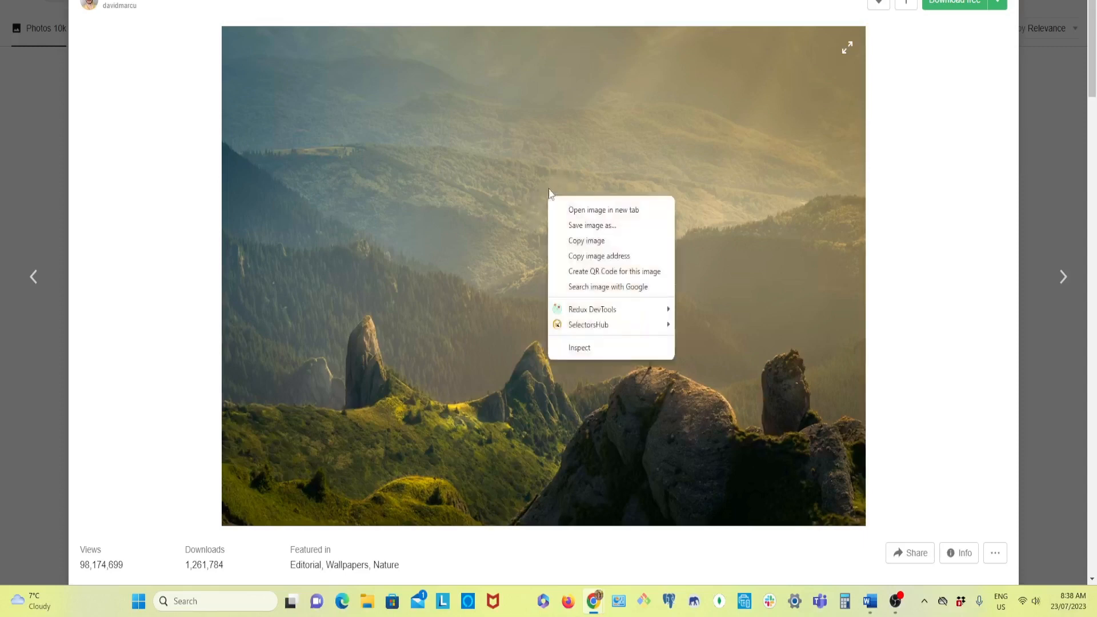
click(610, 257)
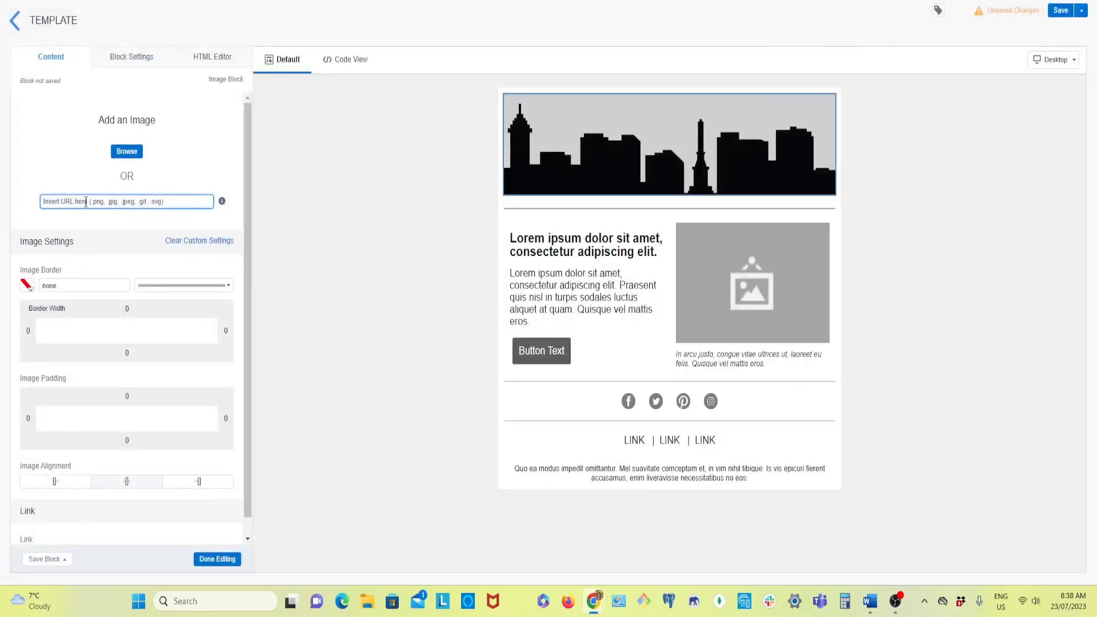
key(ctrl+v)
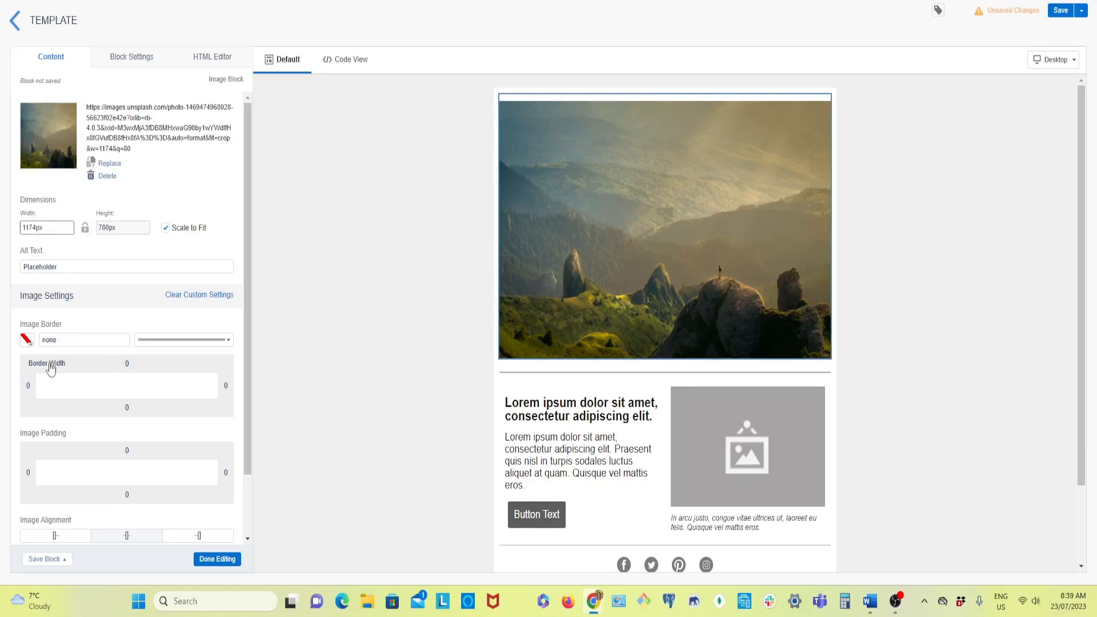
Step: Look over the link options offered for the header image
scroll(47, 294, down, 1)
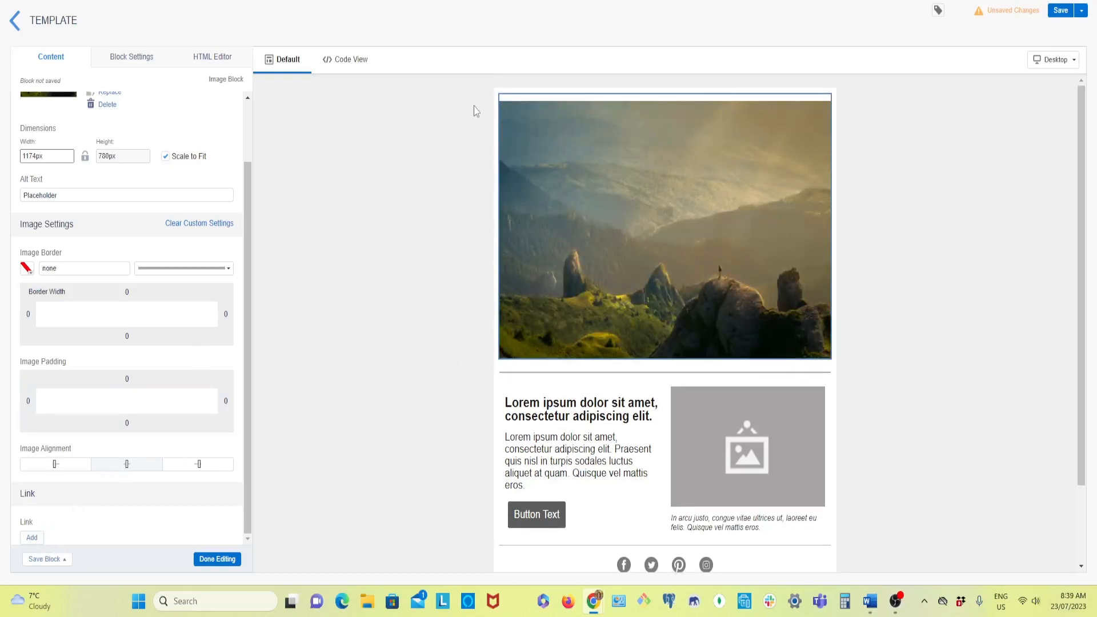
click(31, 539)
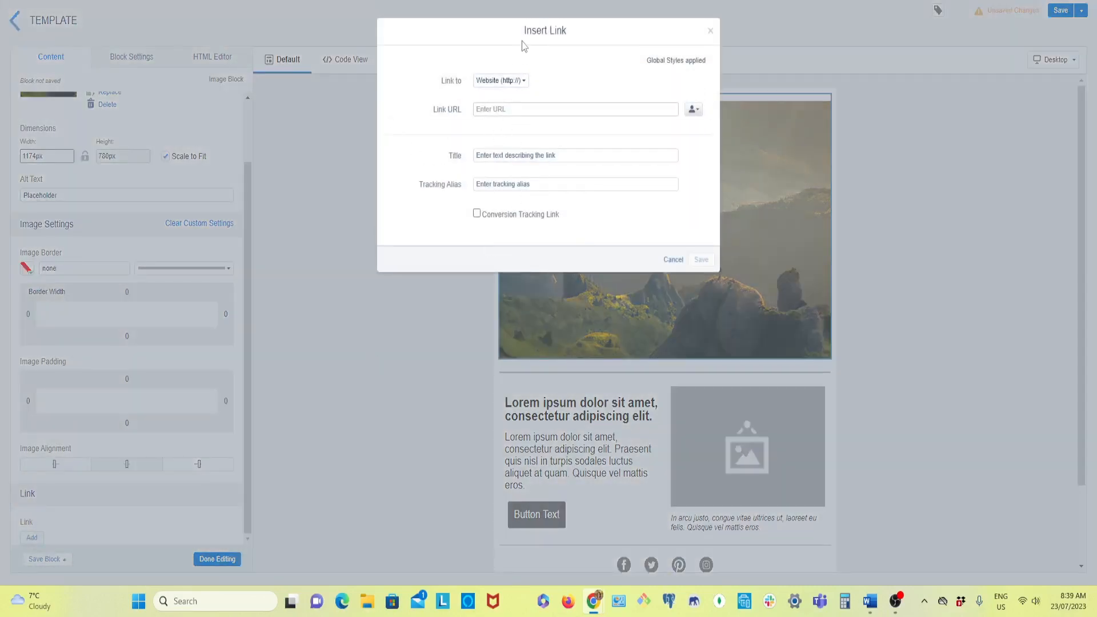
click(710, 31)
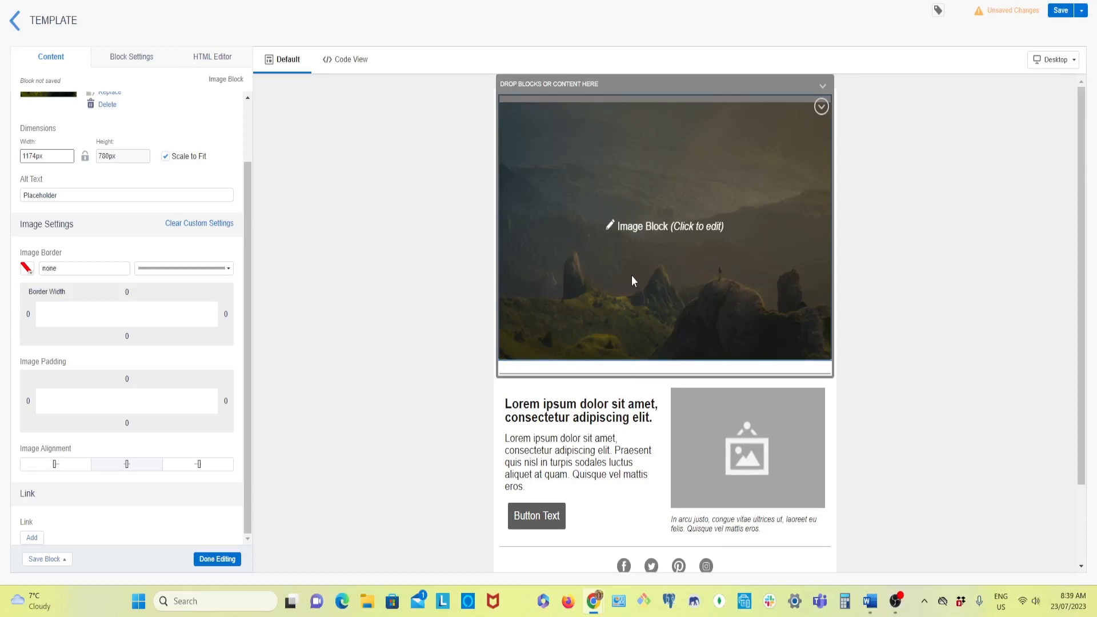
Step: Set the header Image Block's background colour to red #FF0000
click(128, 62)
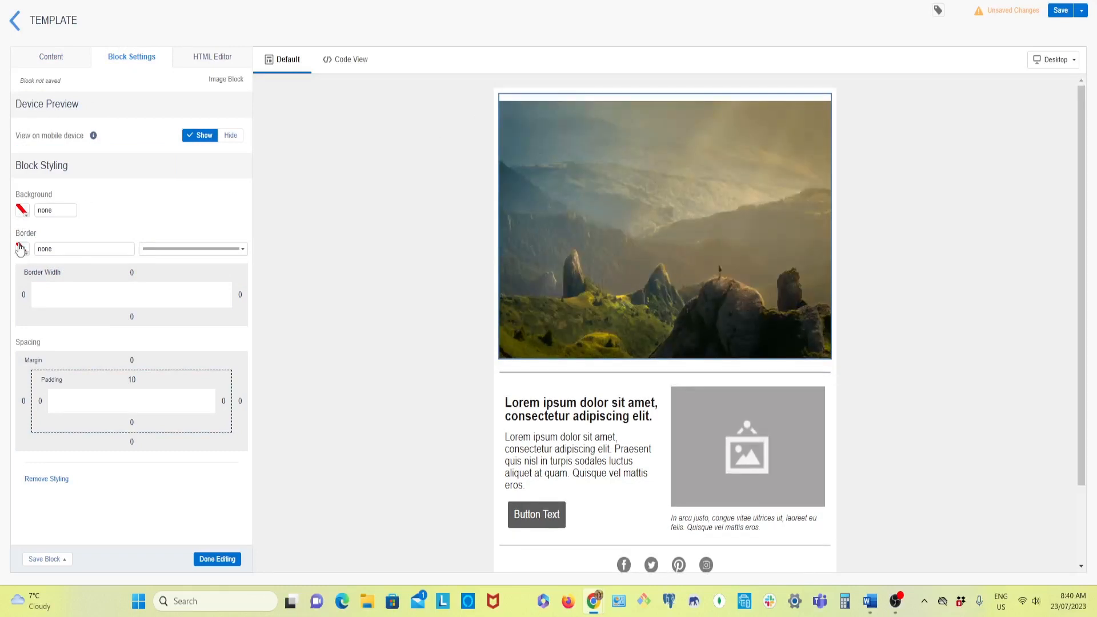
click(23, 211)
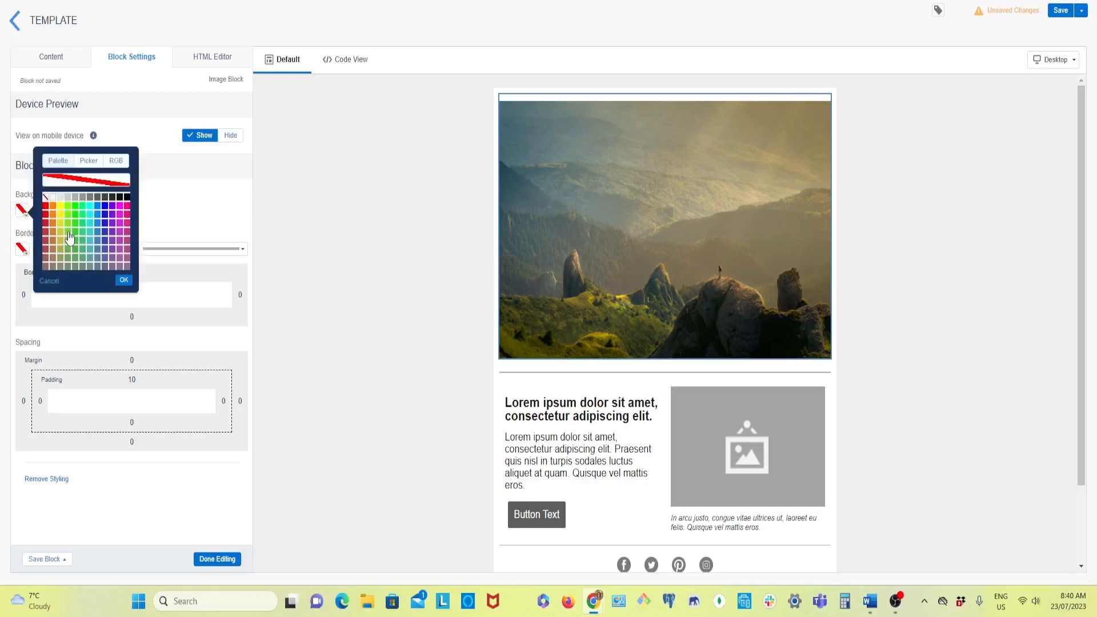
click(46, 205)
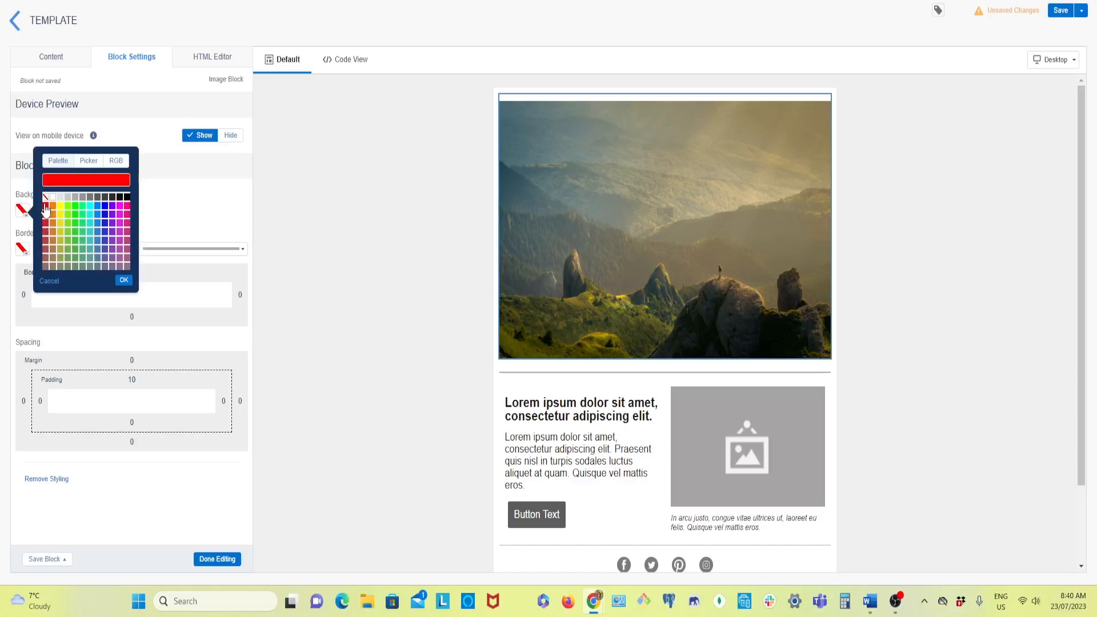
click(124, 279)
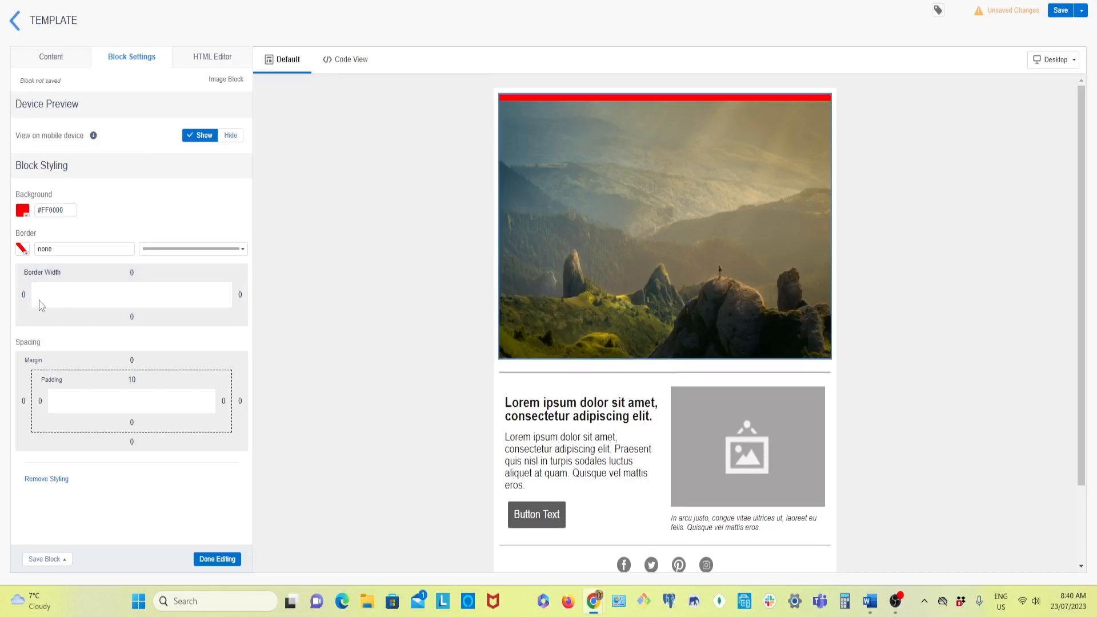
Step: Reset the header Image Block's background colour to none
click(24, 210)
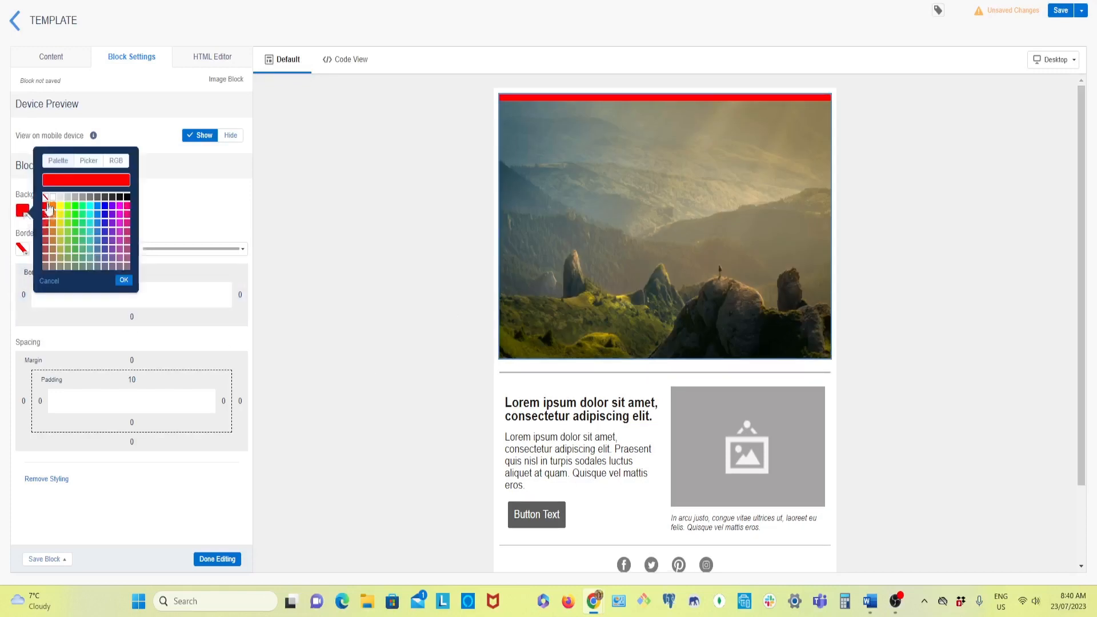
click(45, 201)
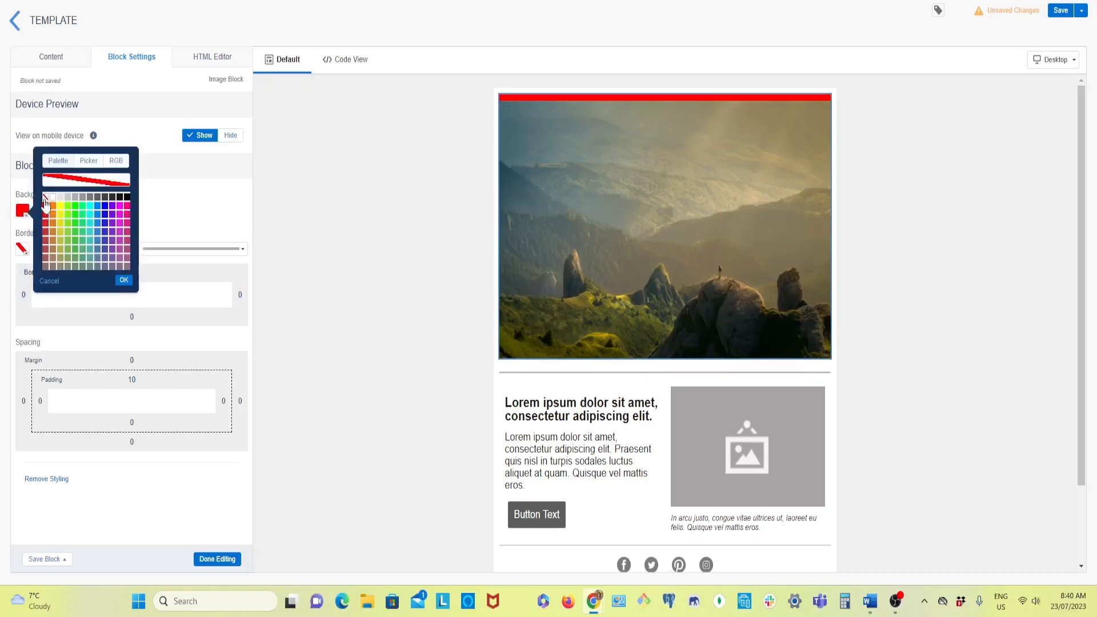
click(124, 280)
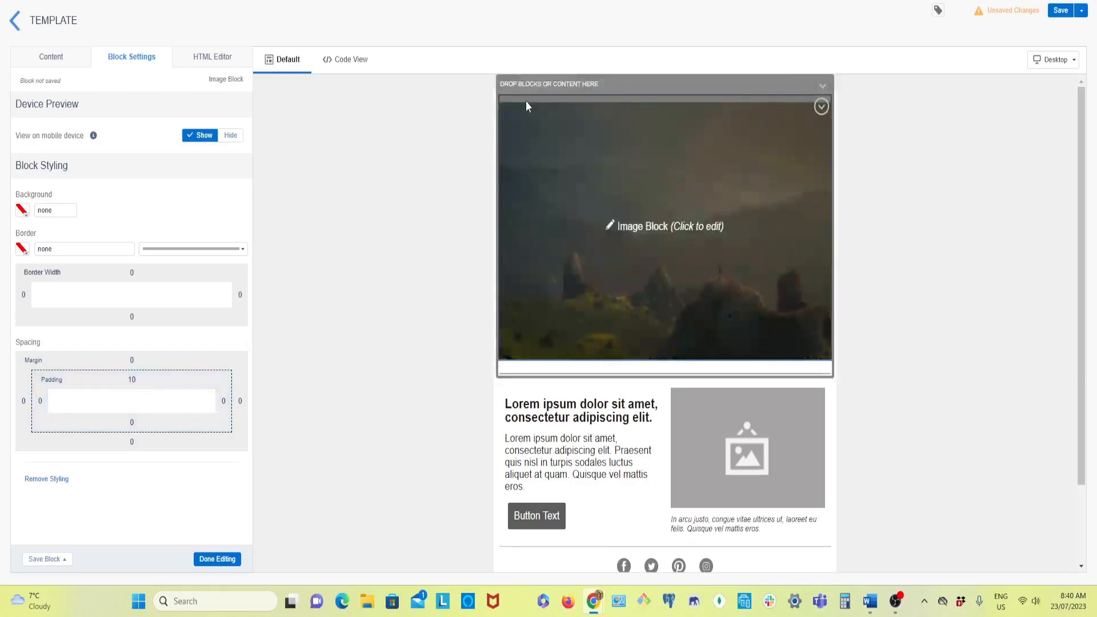
Step: Set the header Image Block's top padding to 0 px and finish editing the block
click(133, 383)
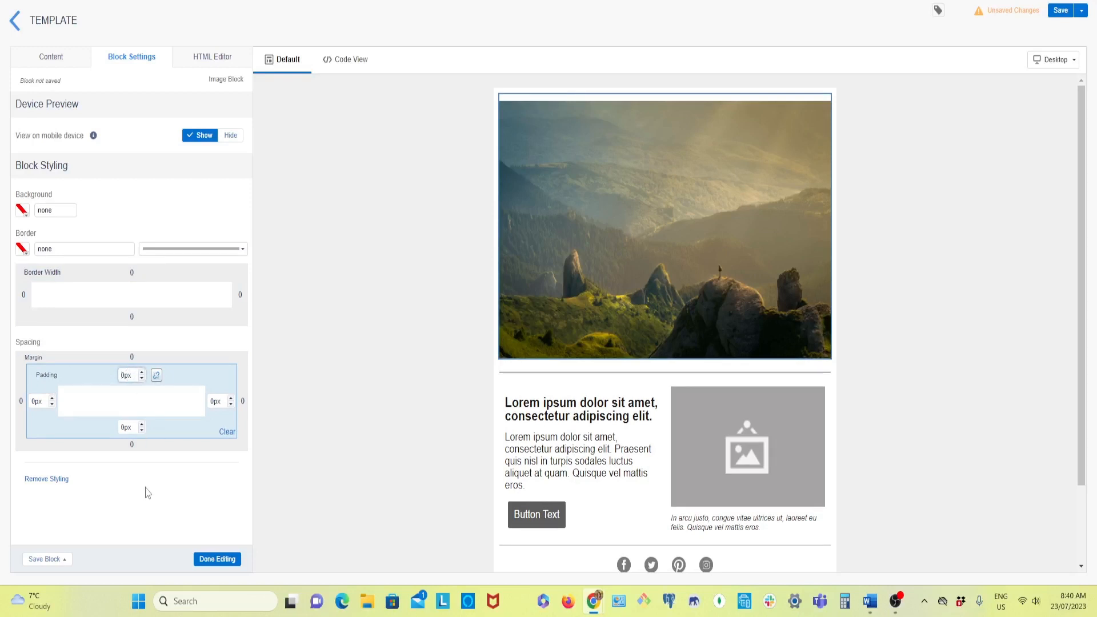
click(217, 569)
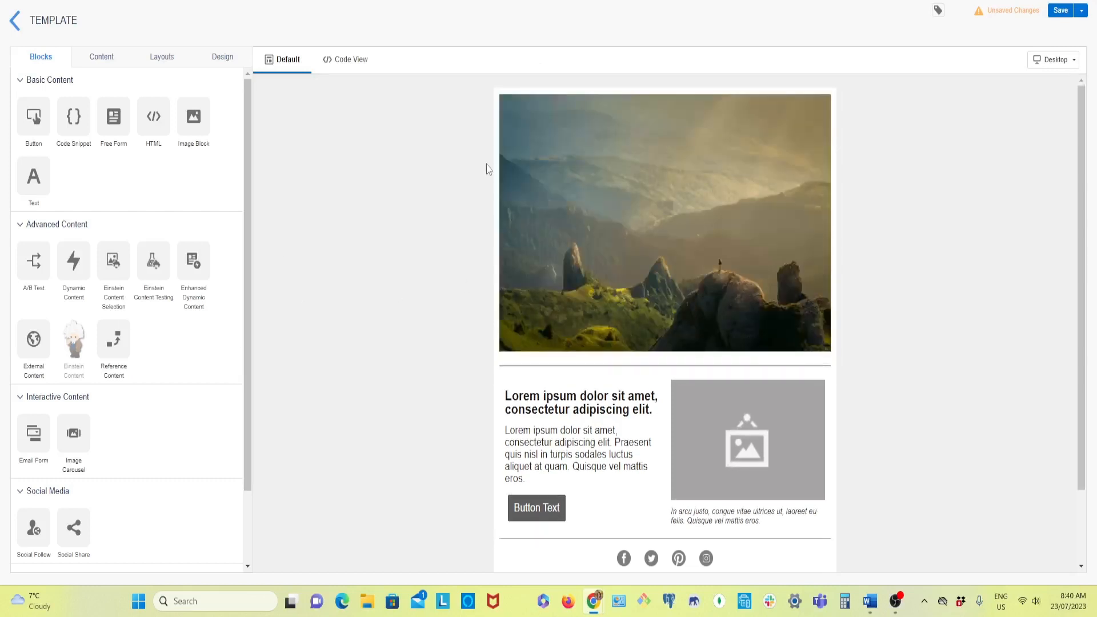
click(99, 65)
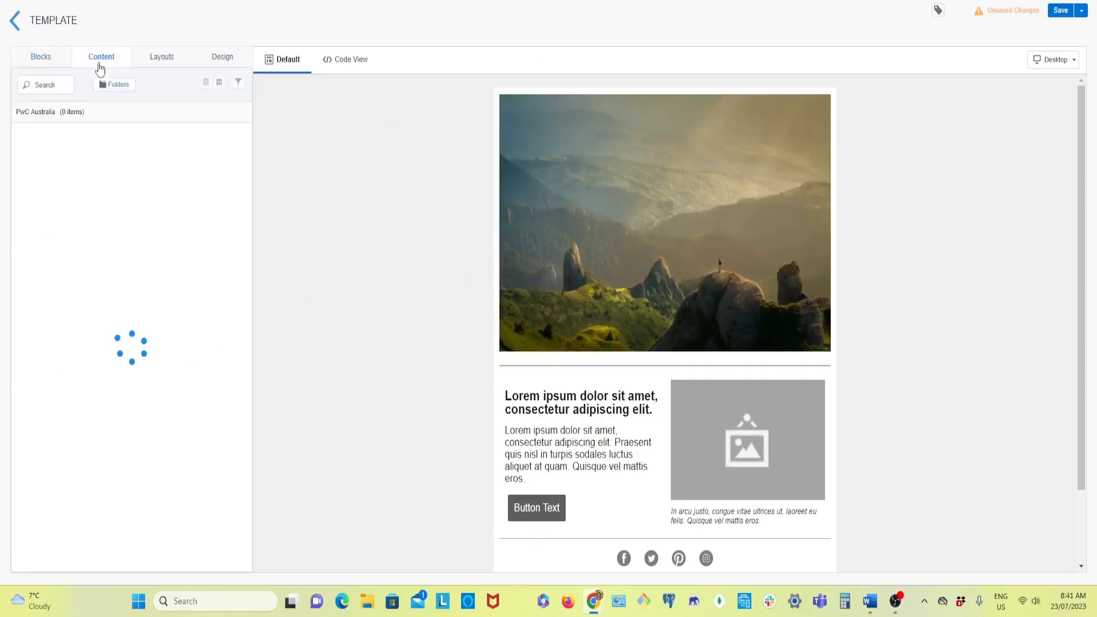
click(49, 66)
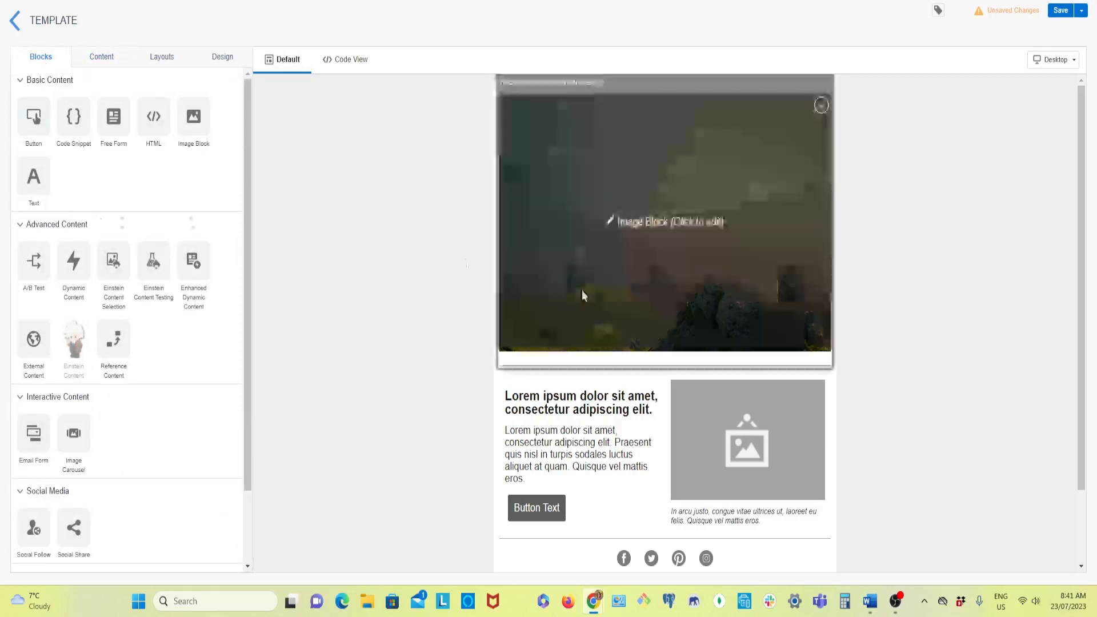
Step: In the header Image Block's HTML code, replace the image's auto height with 250px
click(611, 224)
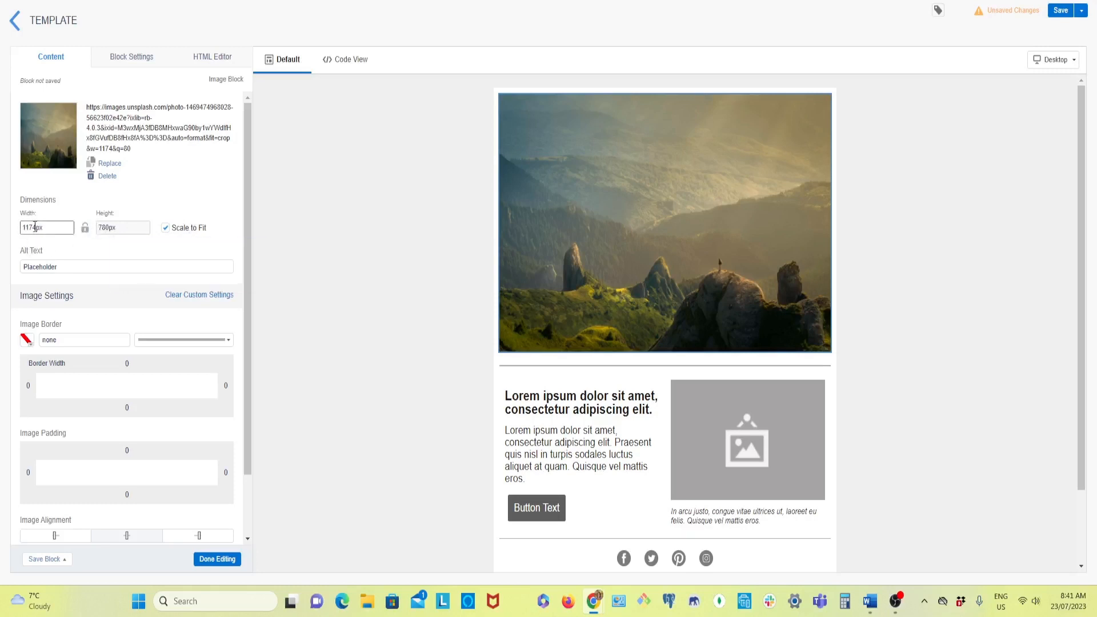
click(129, 61)
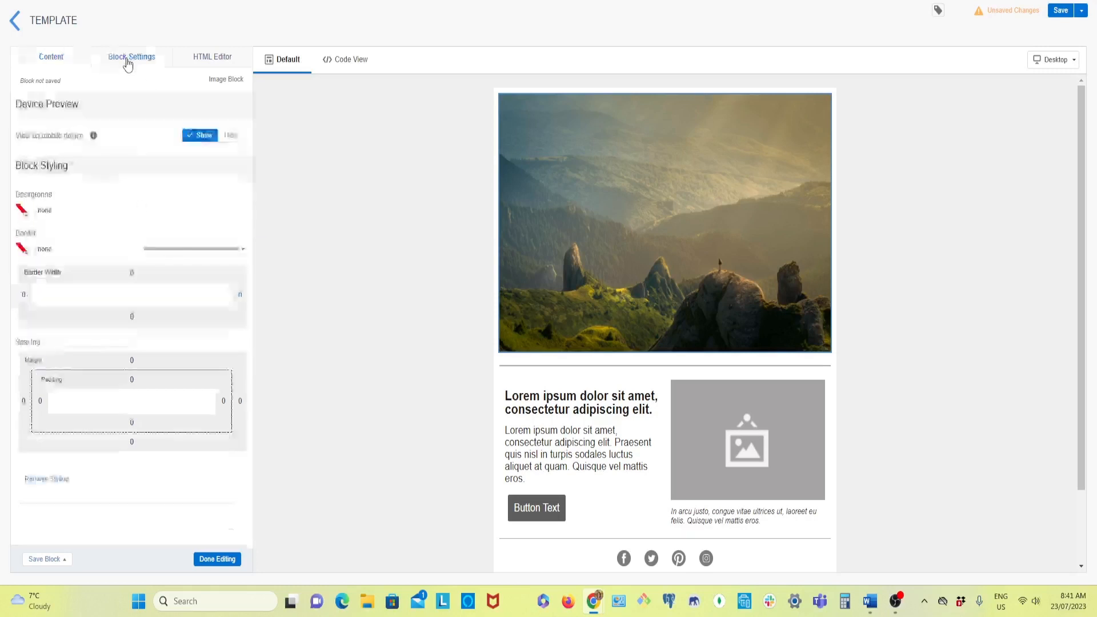
click(214, 66)
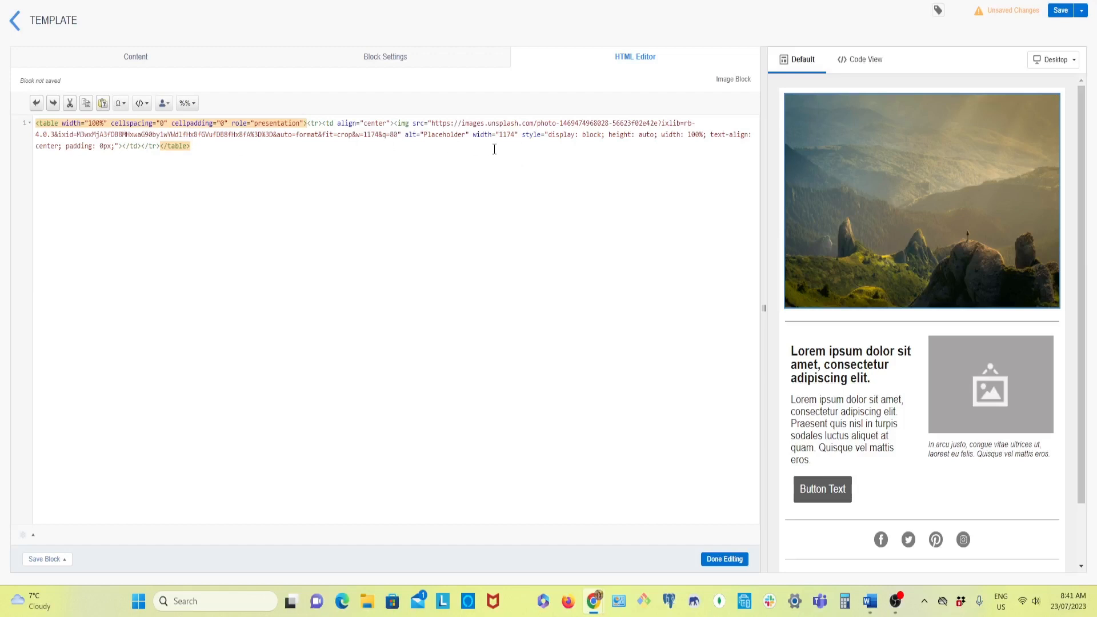
click(655, 135)
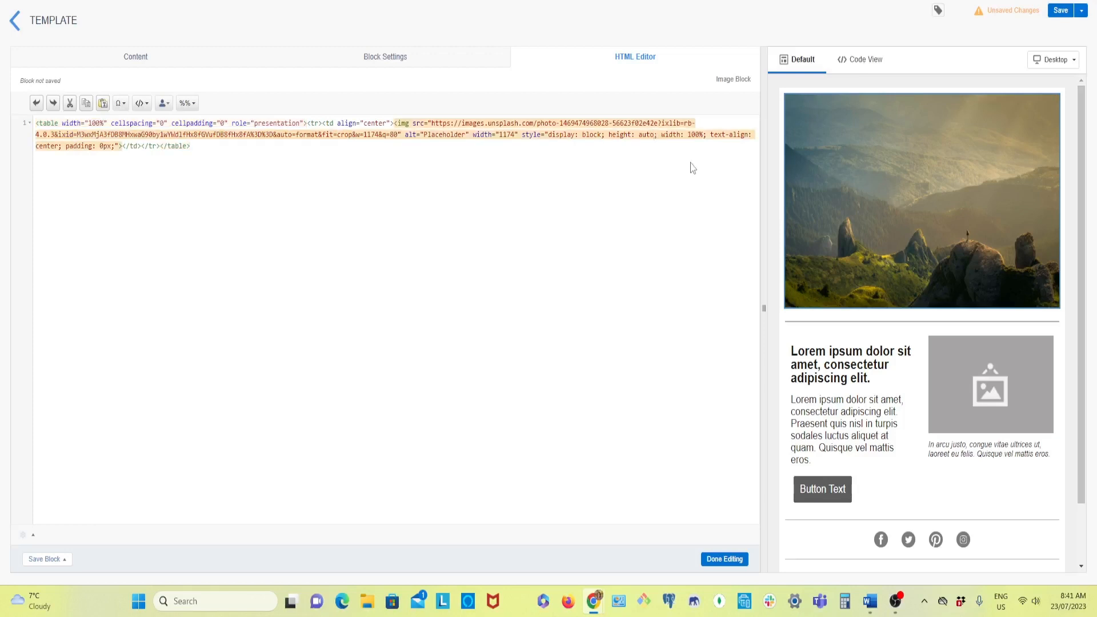
key(BackSpace)
key(BackSpace)
key(BackSpace)
key(BackSpace)
text(250px)
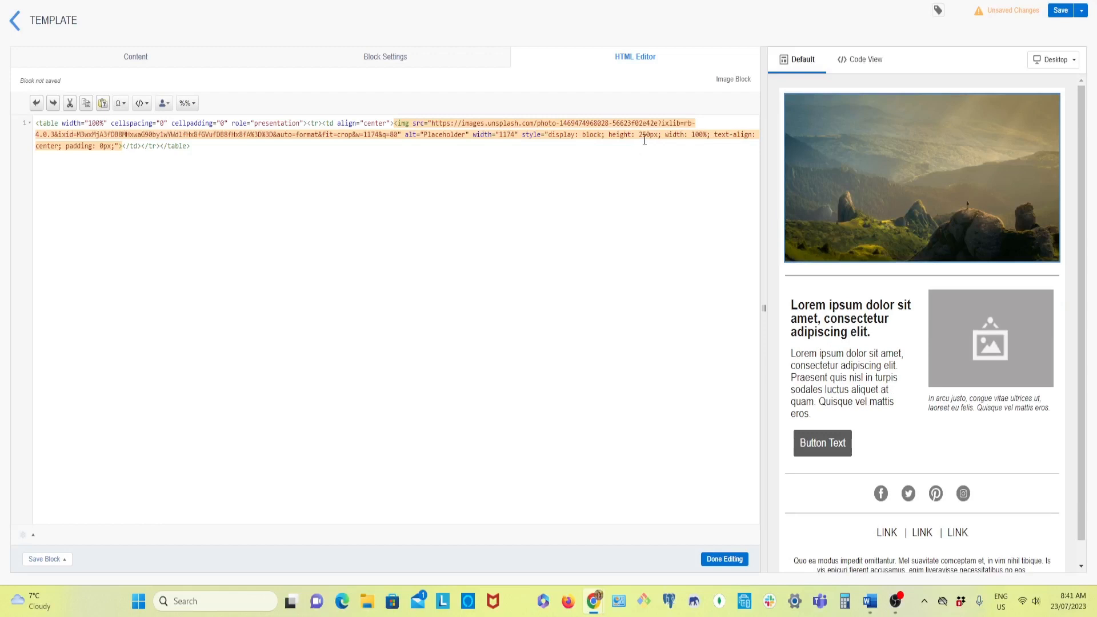
Step: Change the header image's height in the HTML code to 100px
key(BackSpace)
key(BackSpace)
text(10)
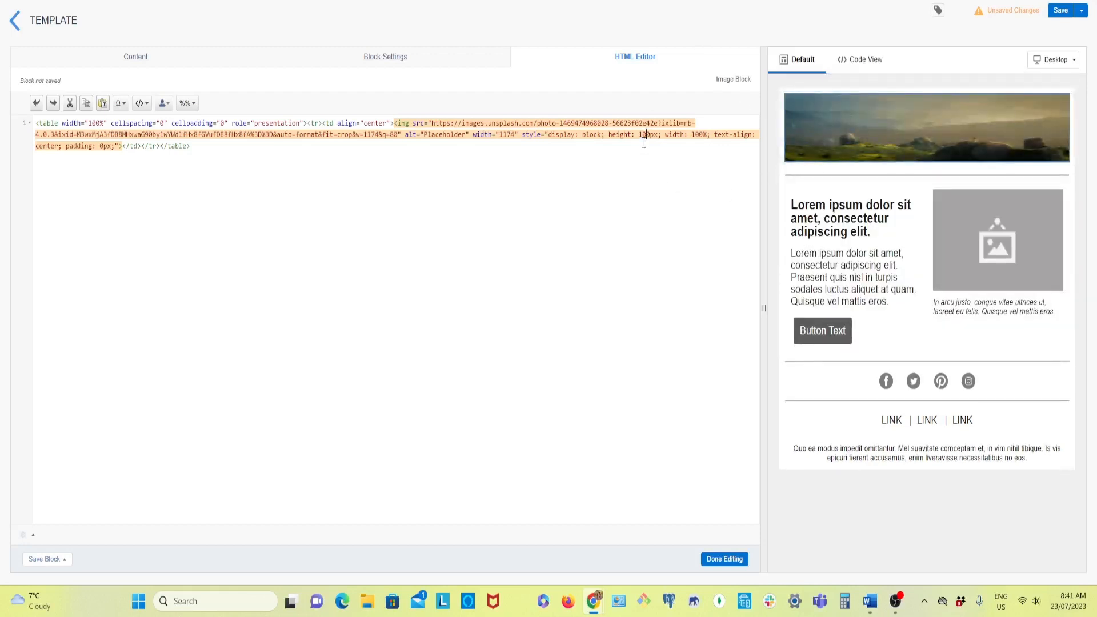
Step: Set the header image's height to 200px in the HTML code and finish editing the block
key(BackSpace)
text(2)
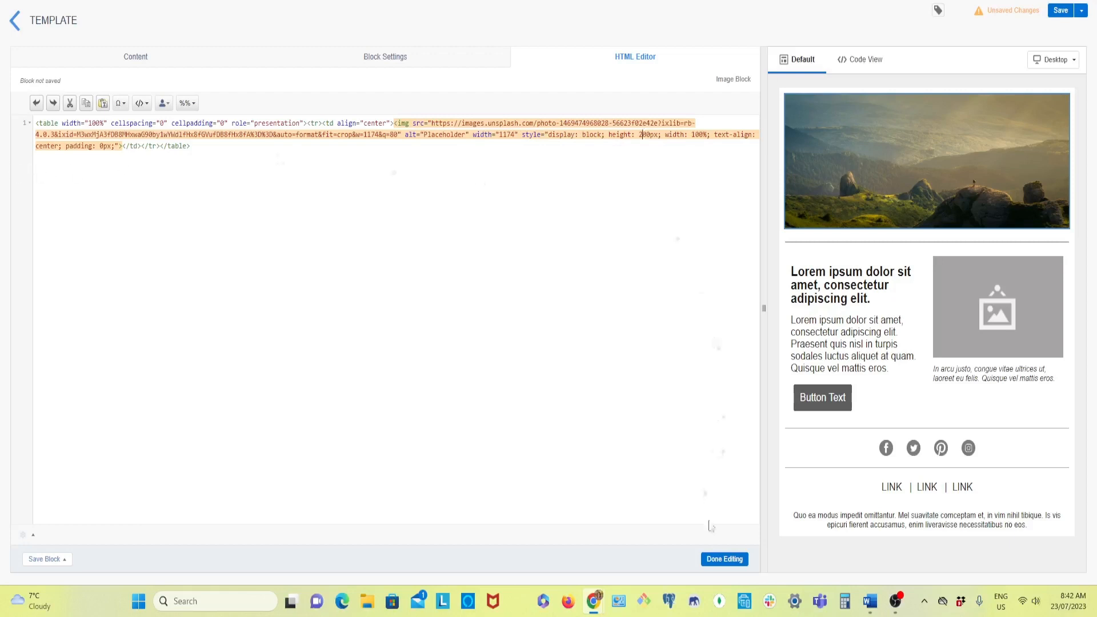
click(718, 559)
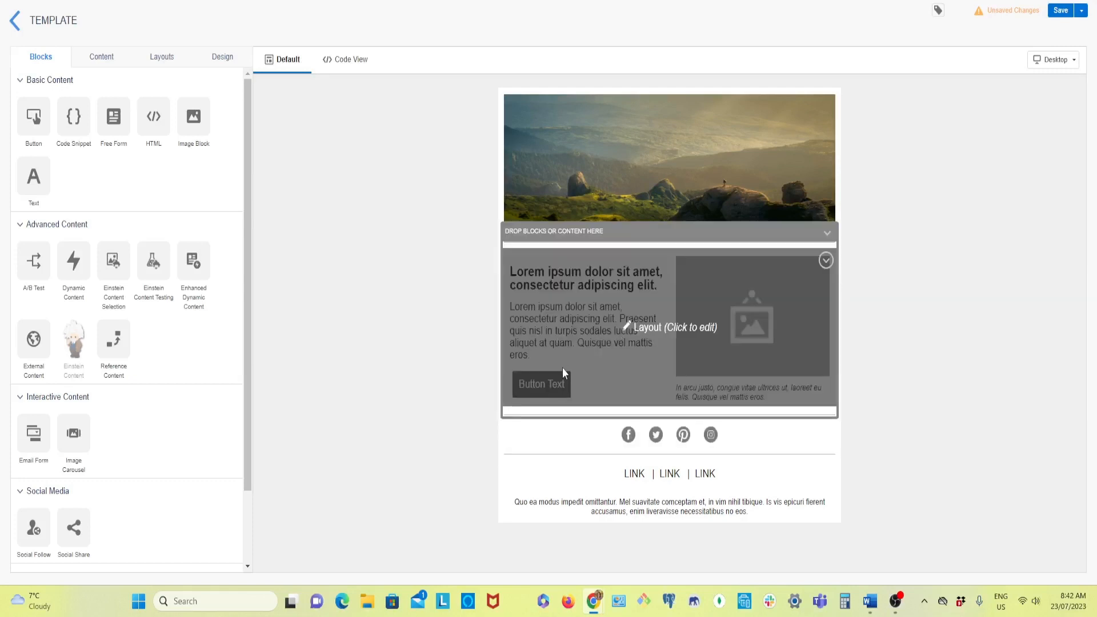
Step: Open the text block in the two-column layout and replace its placeholder heading with "Email Best Practices:"
click(625, 327)
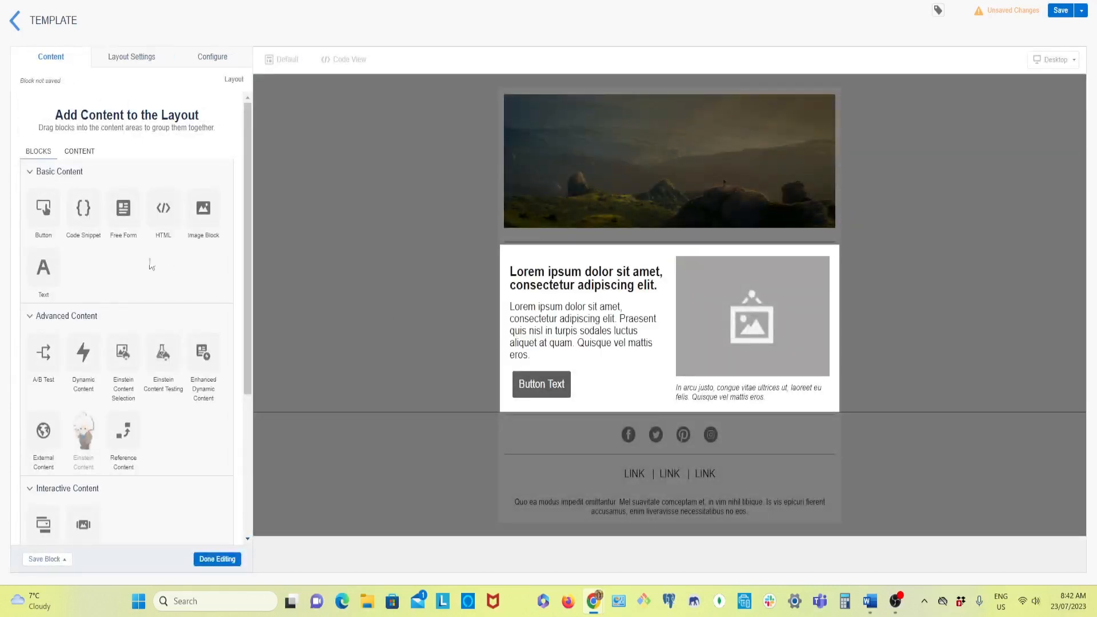
click(547, 304)
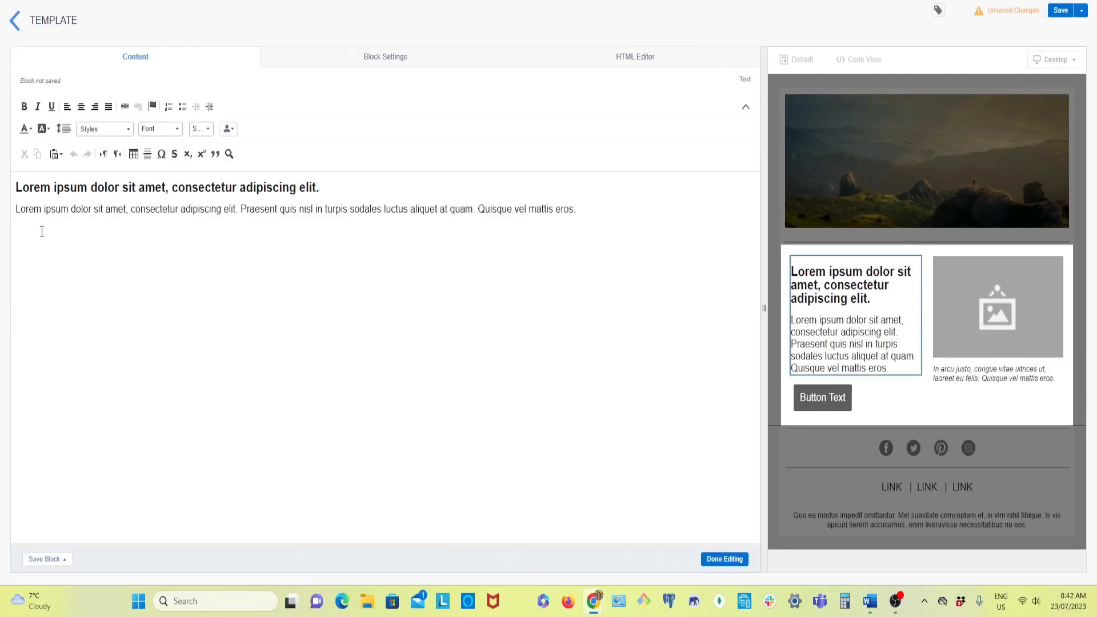
click(326, 188)
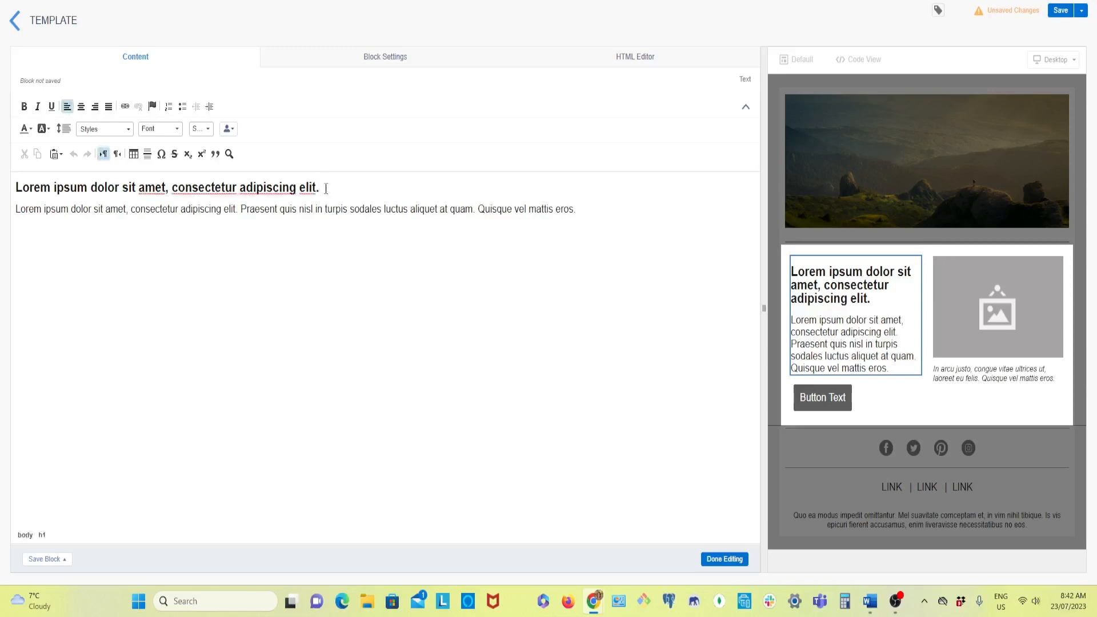
key(BackSpace)
key(BackSpace)
key(BackSpace)
key(BackSpace)
key(BackSpace)
key(BackSpace)
key(BackSpace)
key(BackSpace)
key(BackSpace)
key(BackSpace)
key(BackSpace)
key(BackSpace)
key(BackSpace)
key(BackSpace)
key(BackSpace)
key(BackSpace)
key(BackSpace)
key(BackSpace)
key(BackSpace)
key(BackSpace)
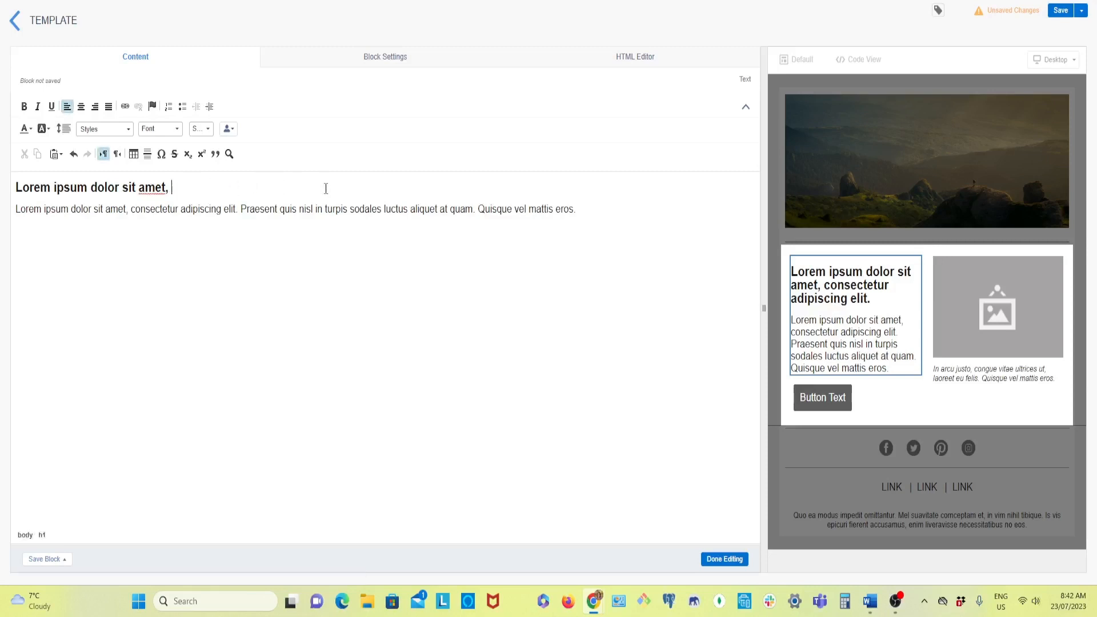
key(BackSpace)
key(BackSpace)
key(BackSpace)
key(BackSpace)
key(BackSpace)
key(BackSpace)
key(BackSpace)
key(BackSpace)
key(BackSpace)
key(BackSpace)
key(BackSpace)
key(BackSpace)
key(BackSpace)
key(BackSpace)
key(BackSpace)
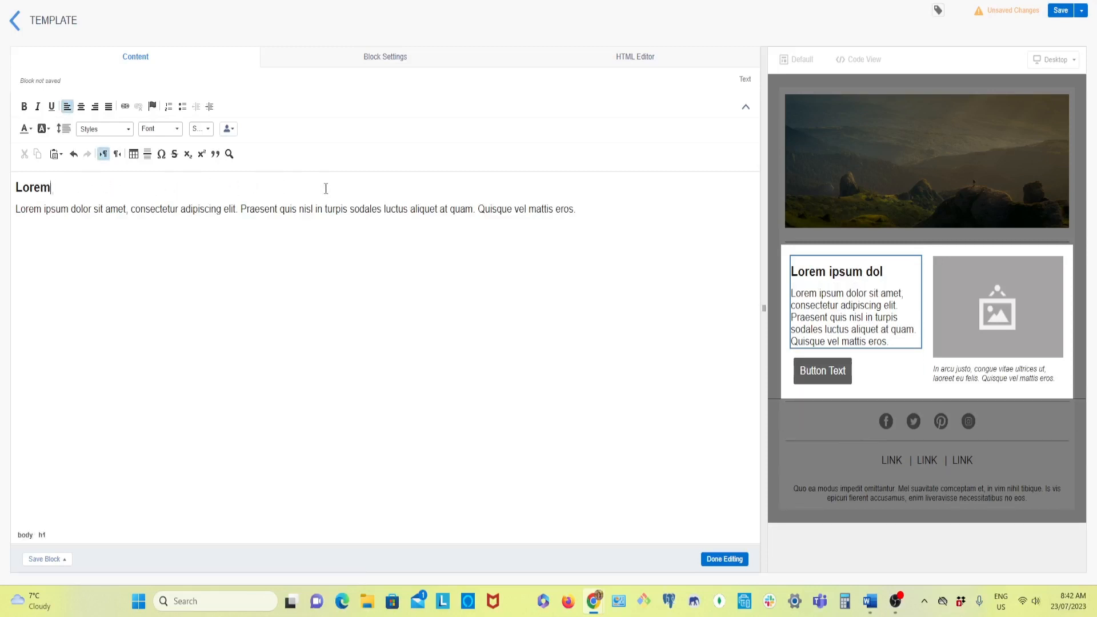
key(BackSpace)
key(BackSpace)
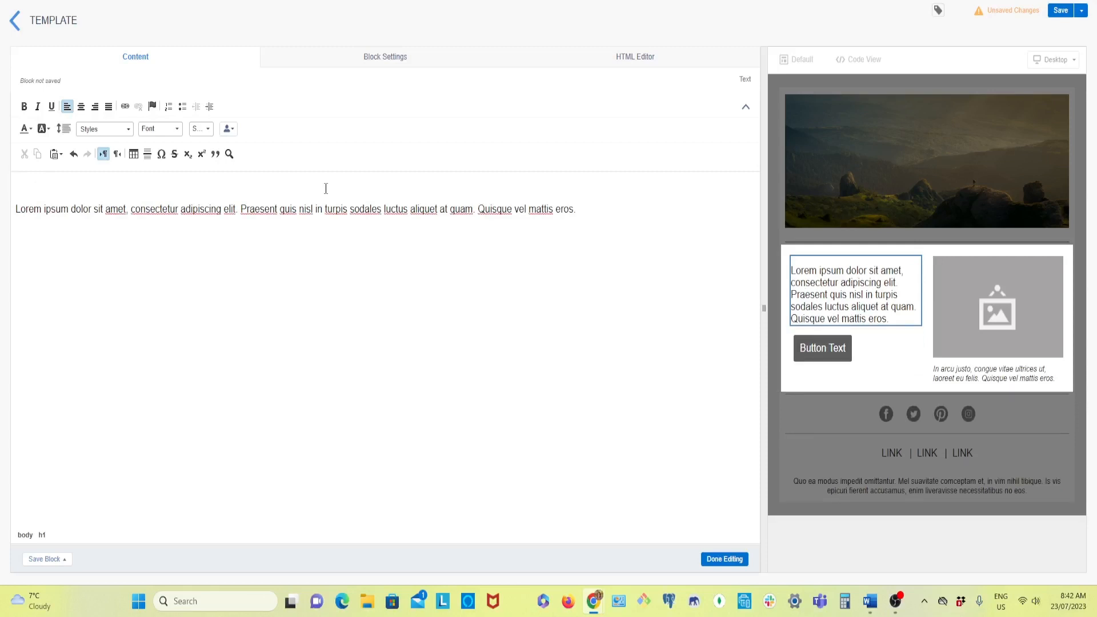
text(Email )
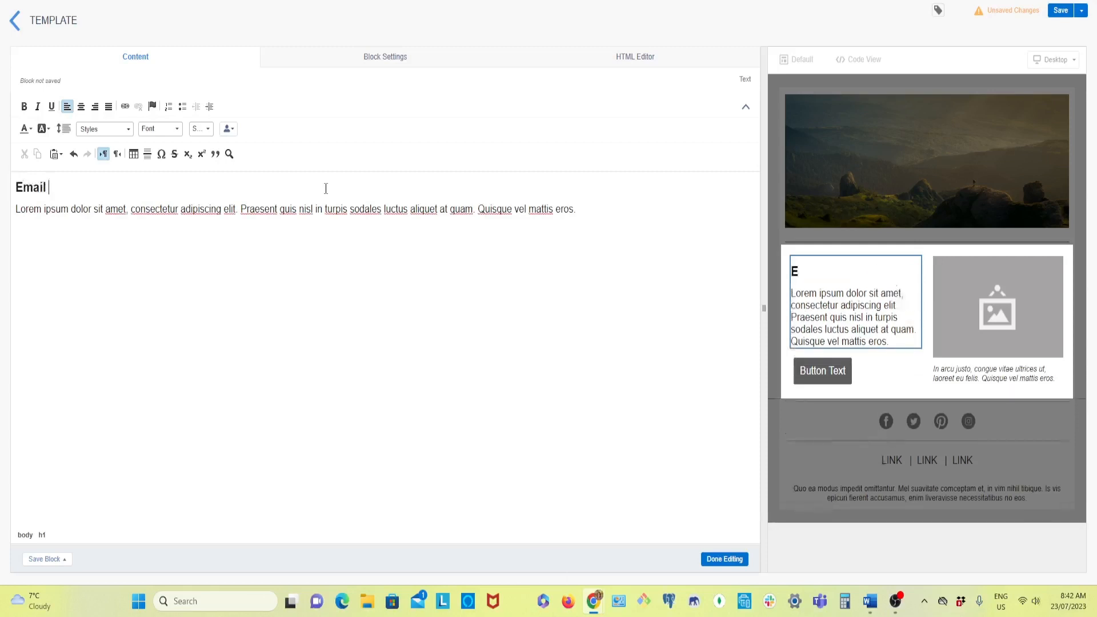
text(Best)
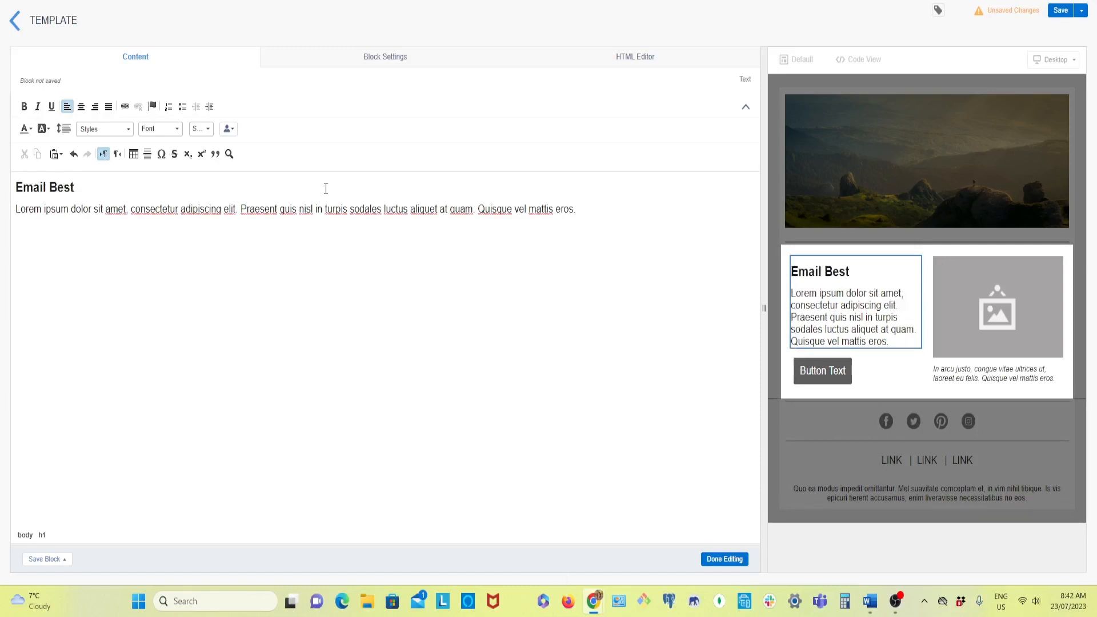
text( Pract)
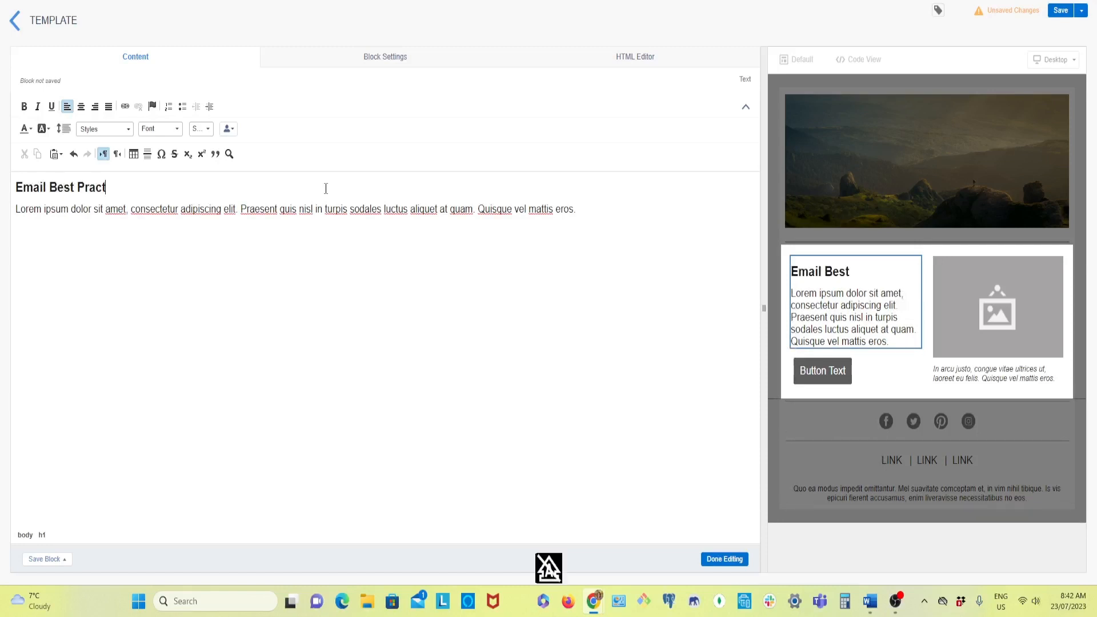
text(ices:)
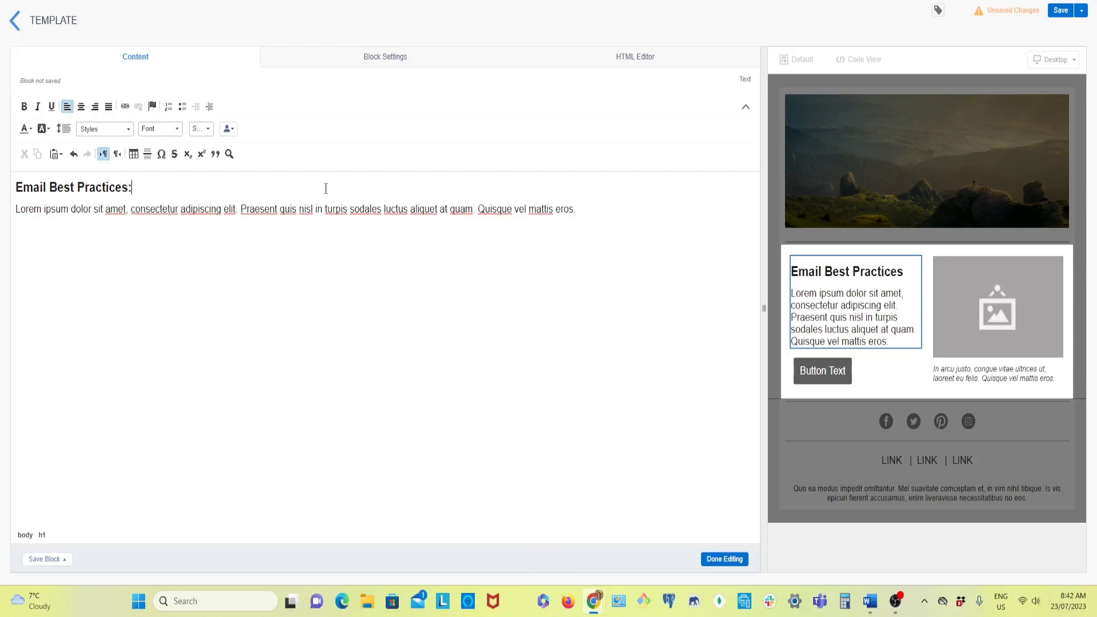
Step: Replace the placeholder paragraph under the heading with the line "1. Subject line should be relevant to the content."
drag(583, 212, 12, 223)
key(BackSpace)
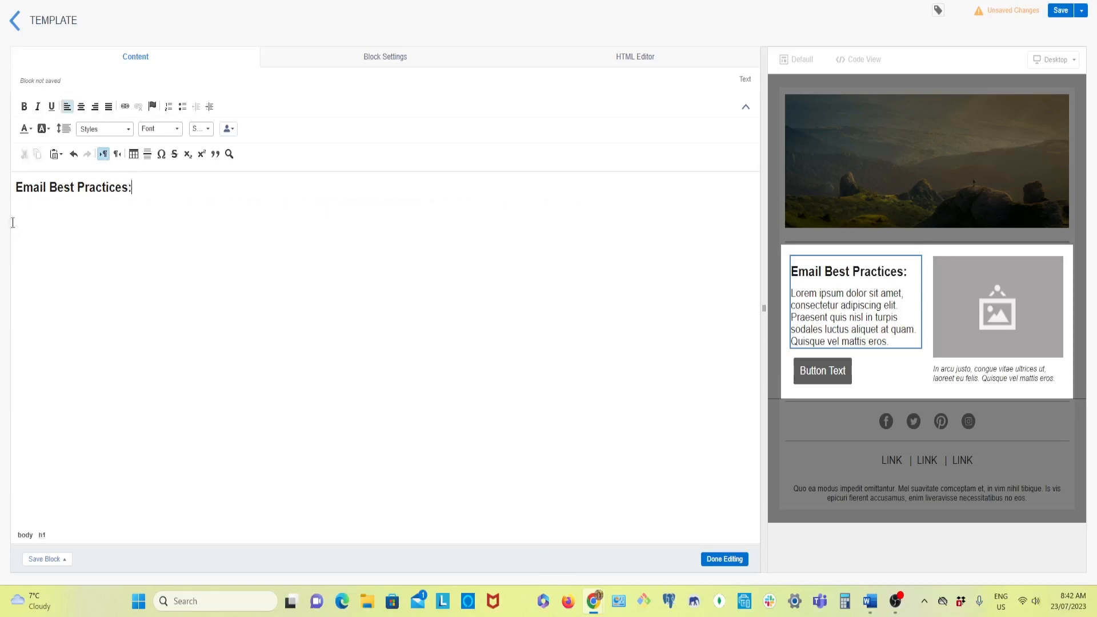
text(1.)
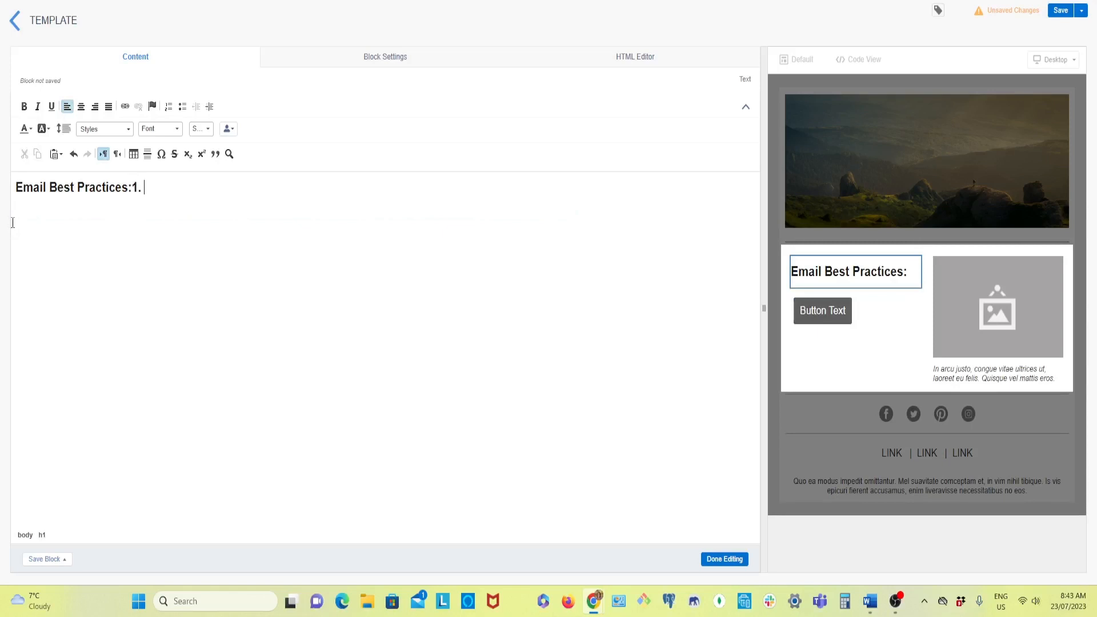
key(BackSpace)
key(Return)
text(1. )
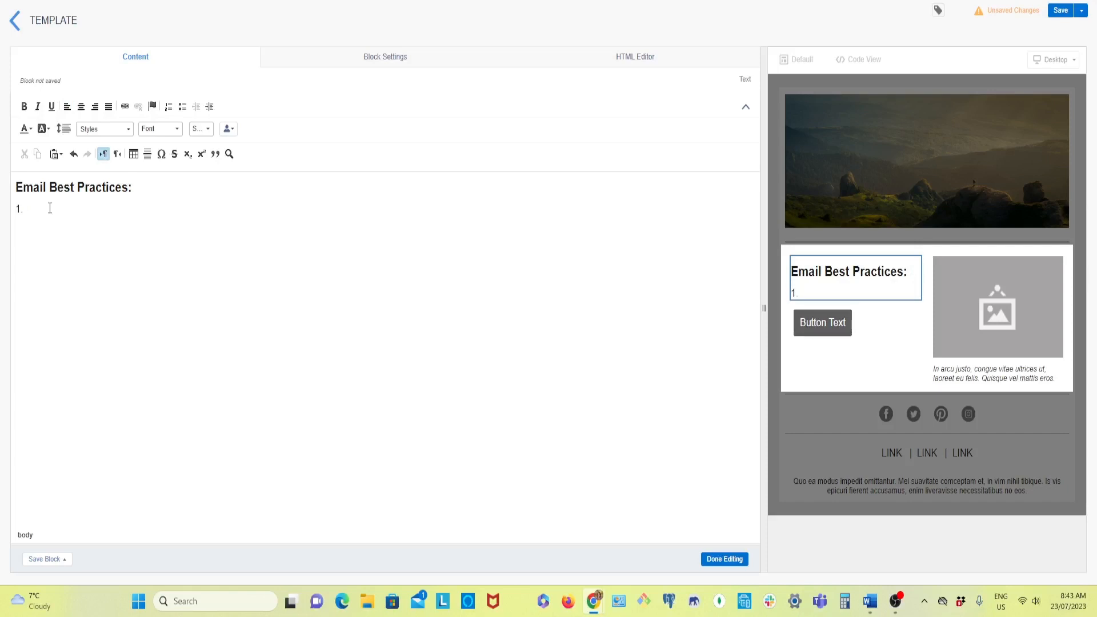
text(Su)
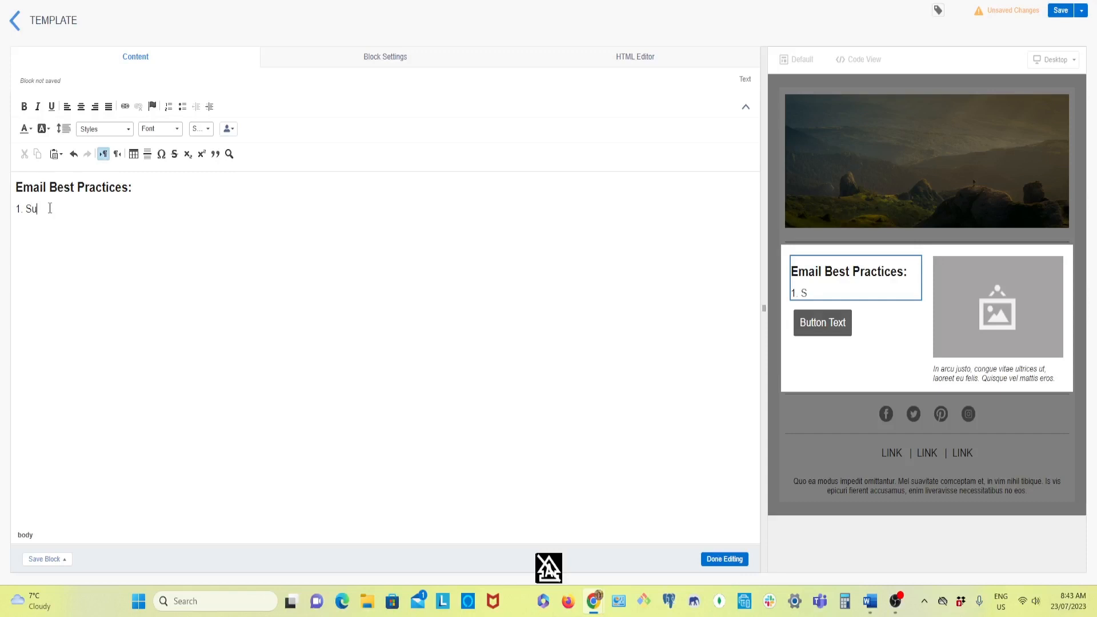
text(bject)
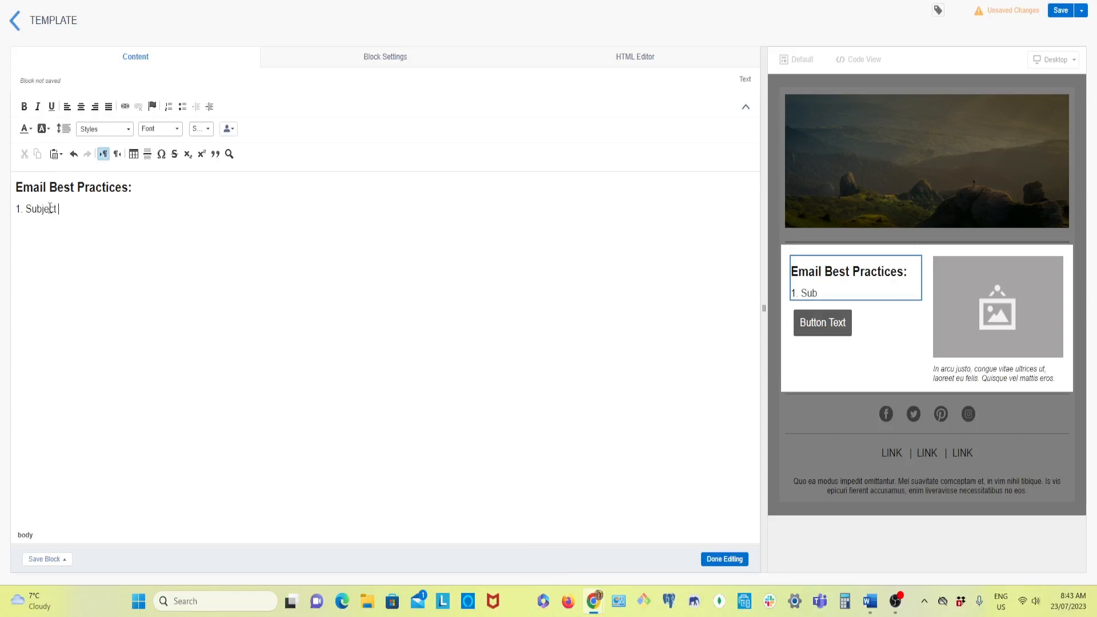
text( line should be )
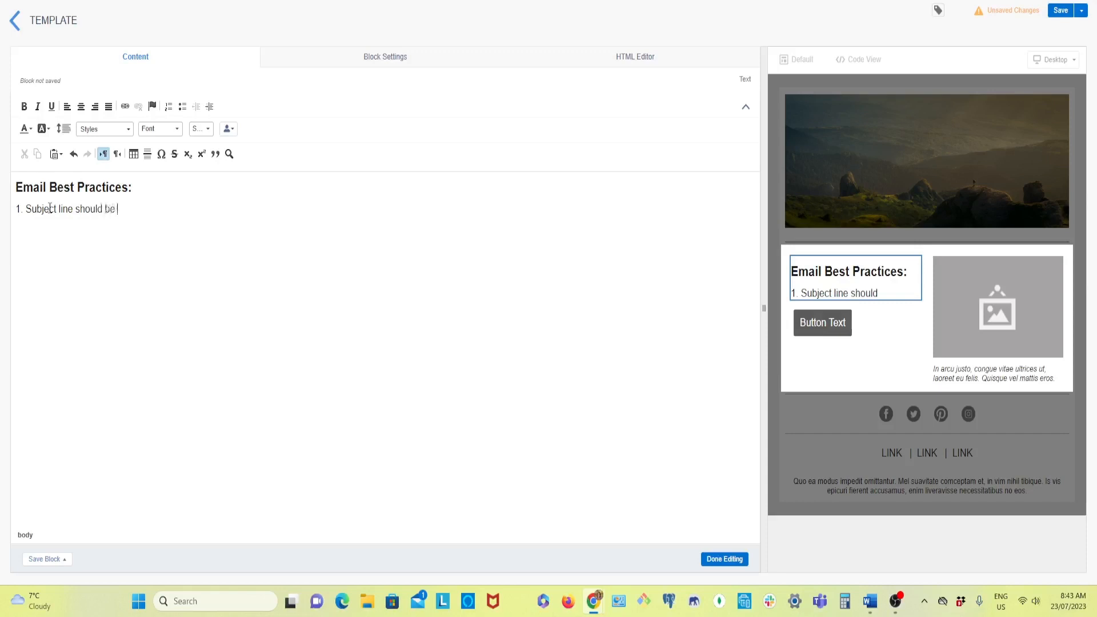
text(relevant to the c)
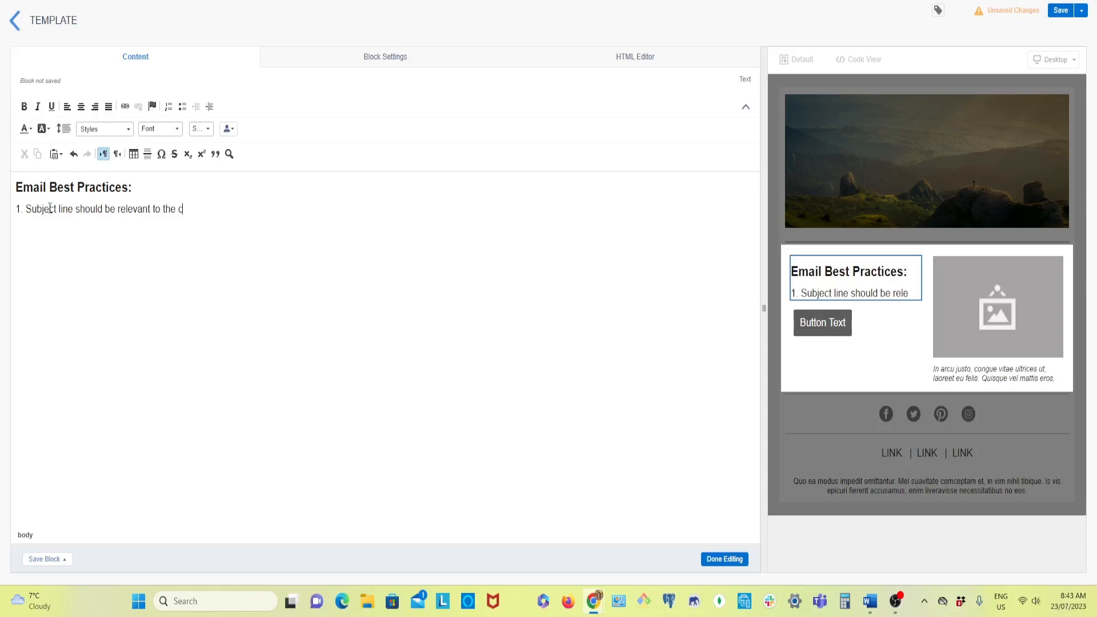
text(ontent)
text(.)
Step: Add a second line to the list reading "2. Permission-based email marketing."
key(Return)
text(2)
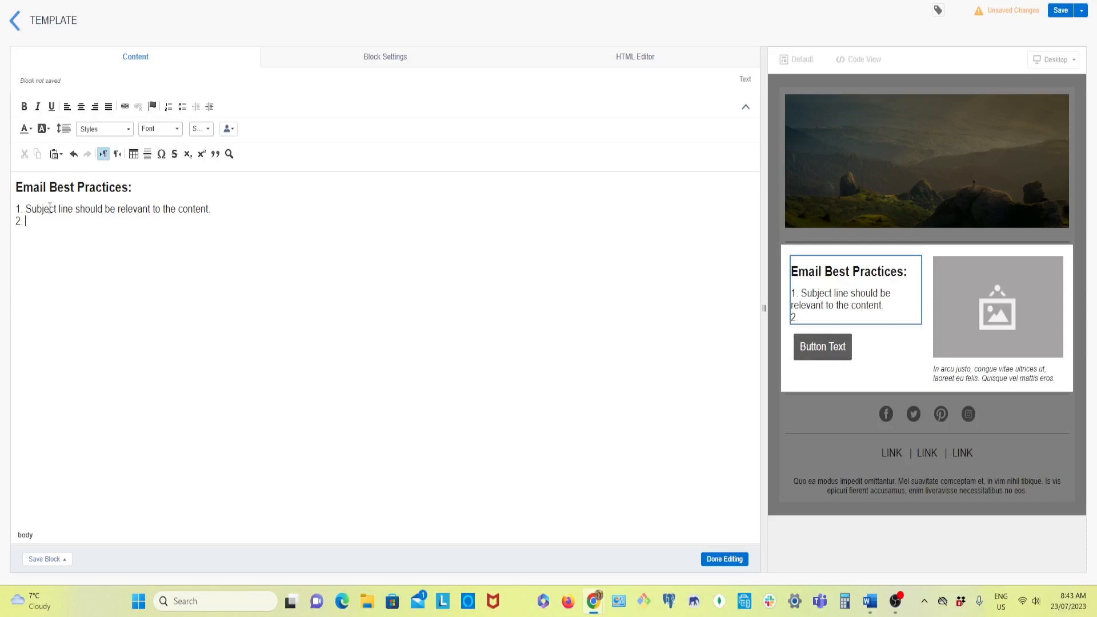
text(. Permission-based)
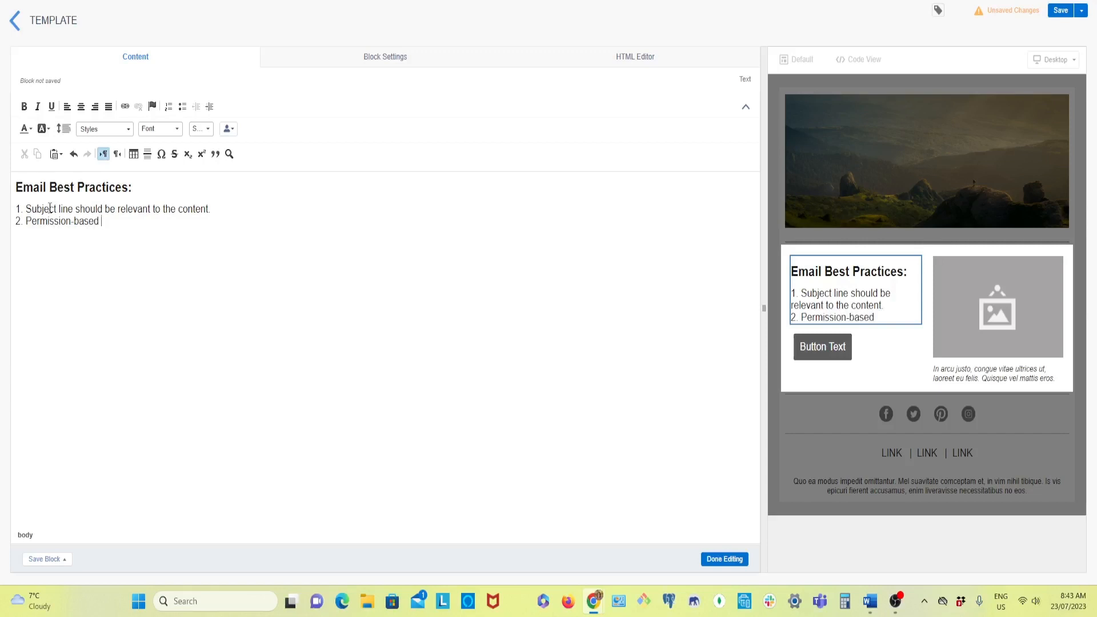
text( email marketing. )
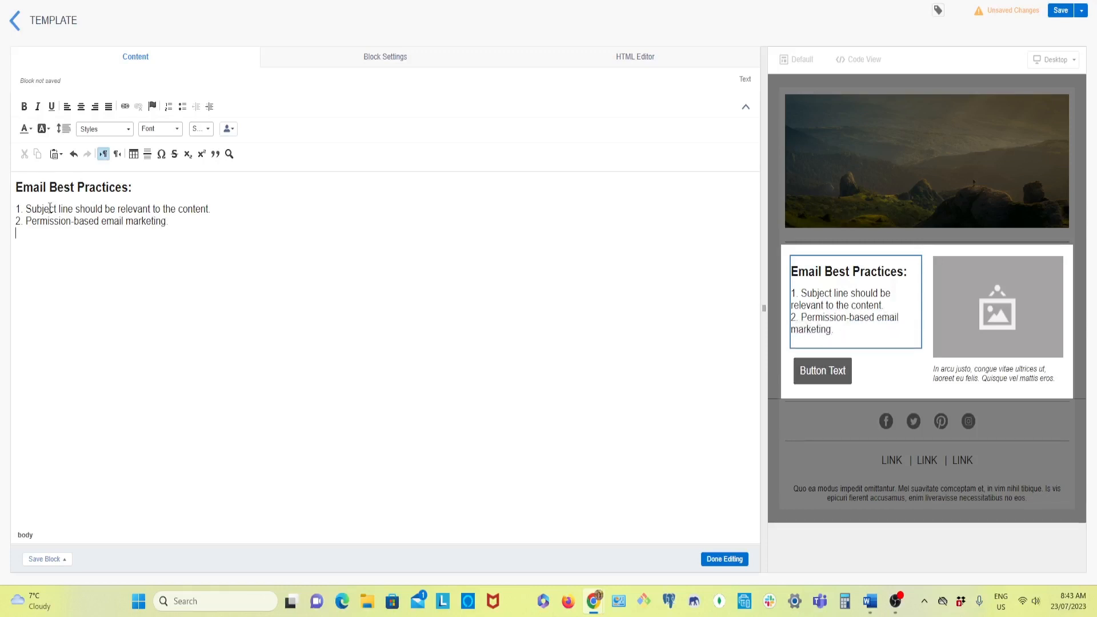
Step: Add a third line to the list reading "3. Personalized message."
text(3.)
text(Per)
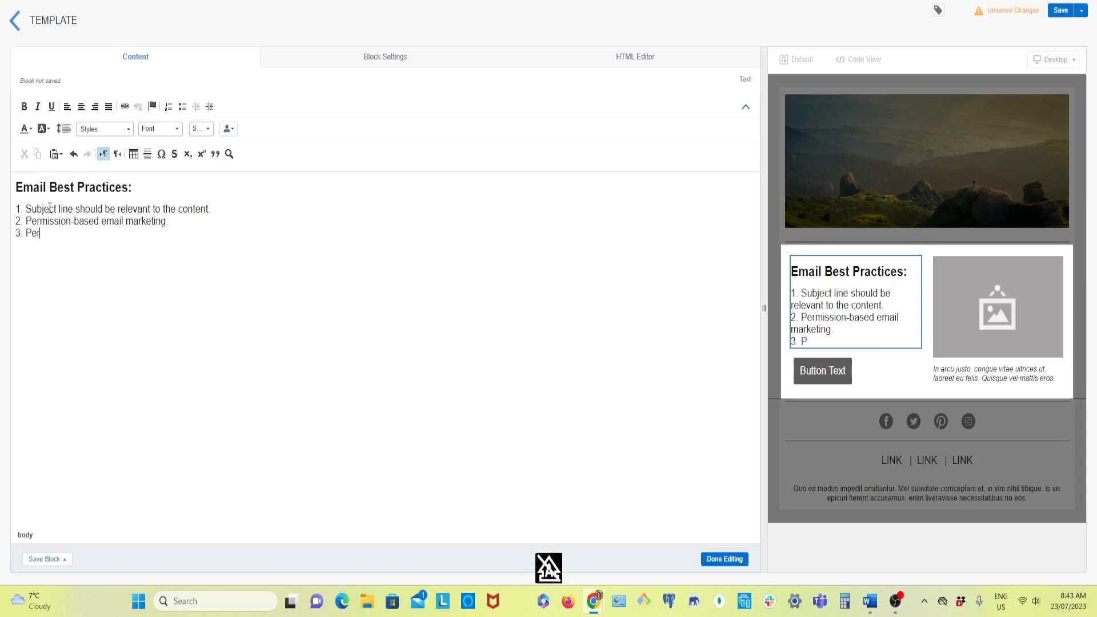
text(sona)
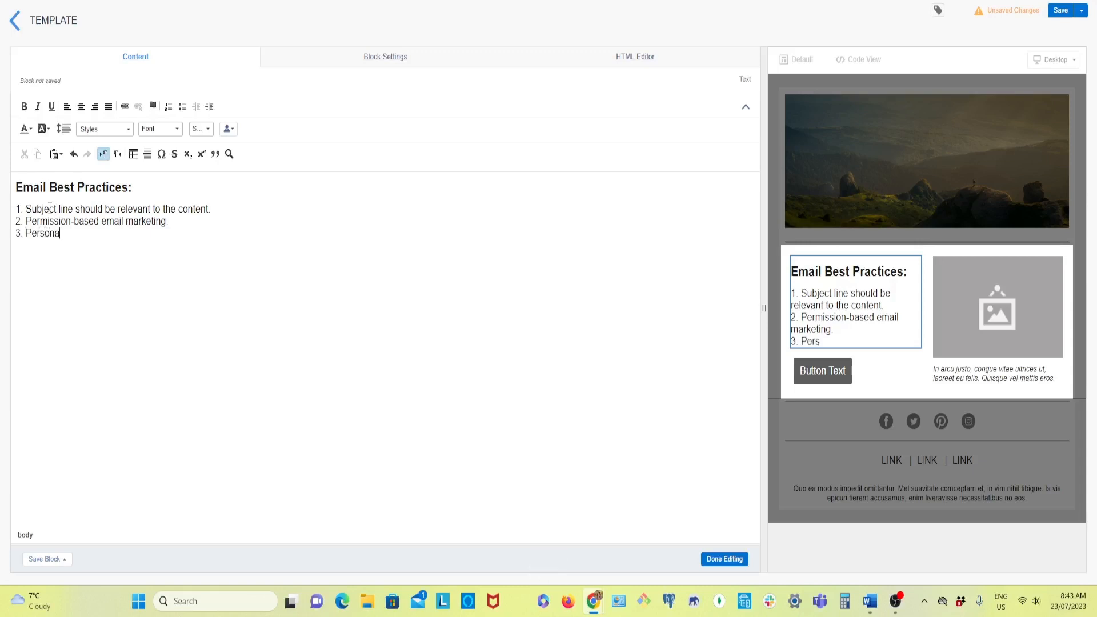
text(lized messag)
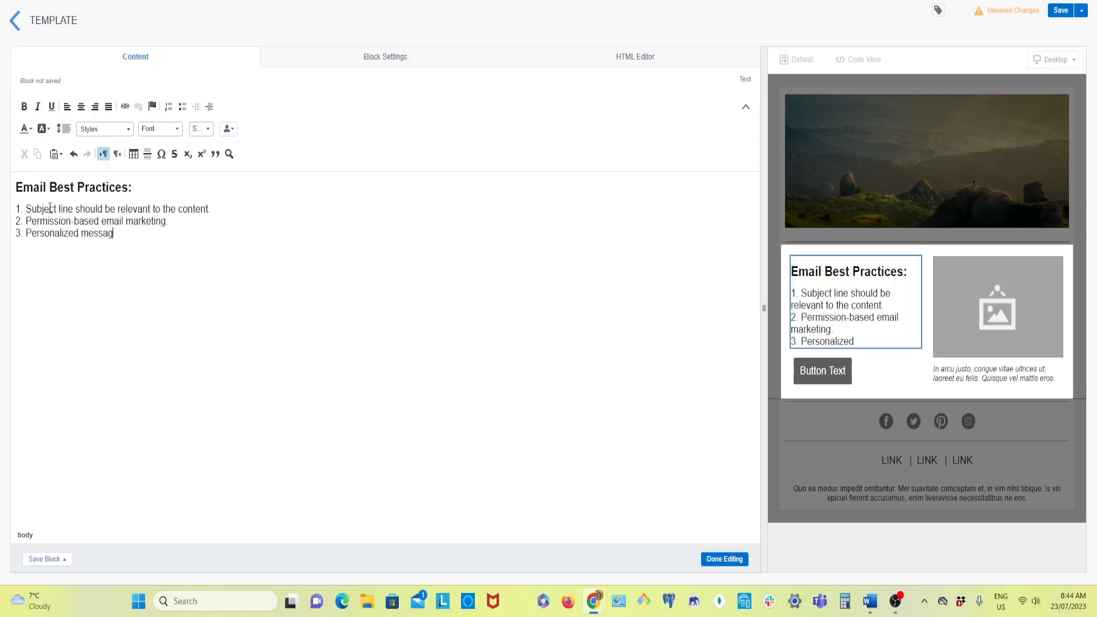
text(e. )
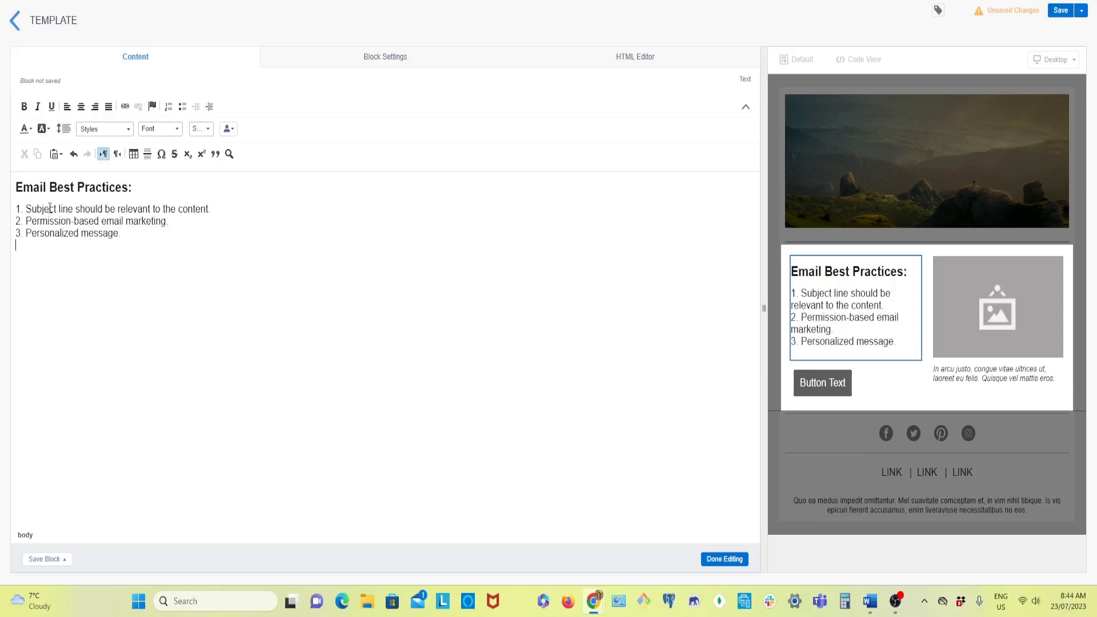
Step: Add a fourth line to the list reading "4. Clear CTA" and finish editing the text block
text(4. Cl)
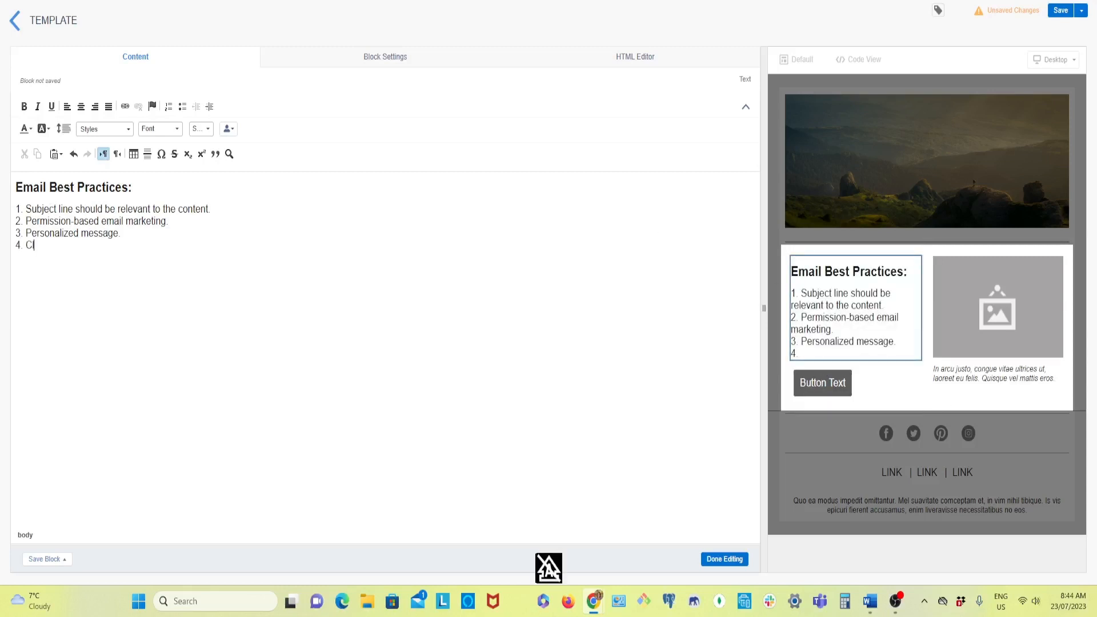
text(ear CTA)
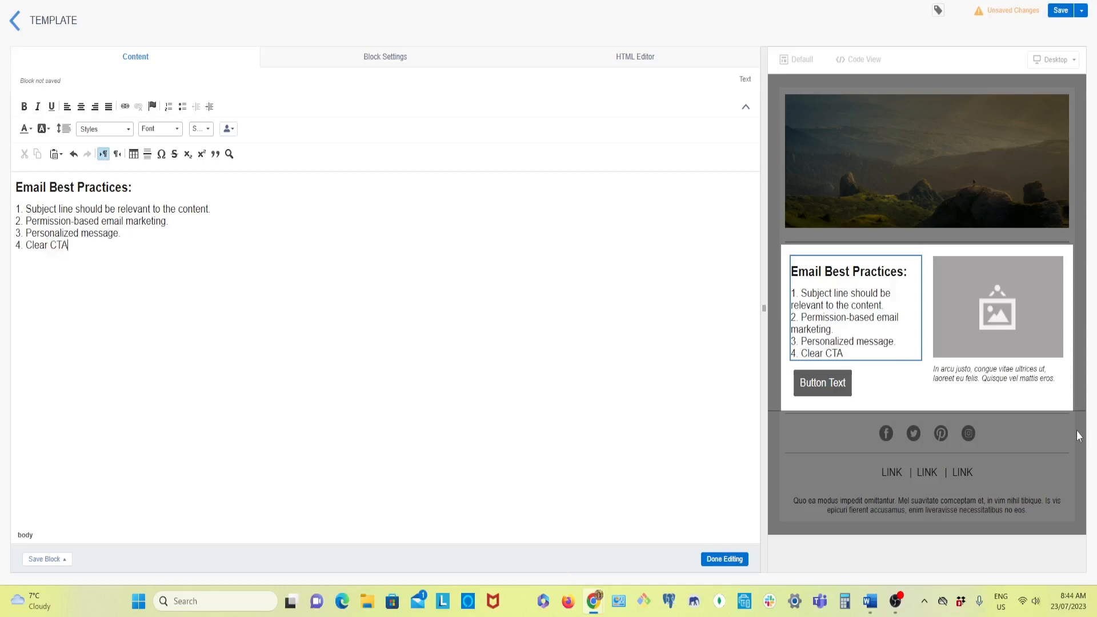
click(724, 559)
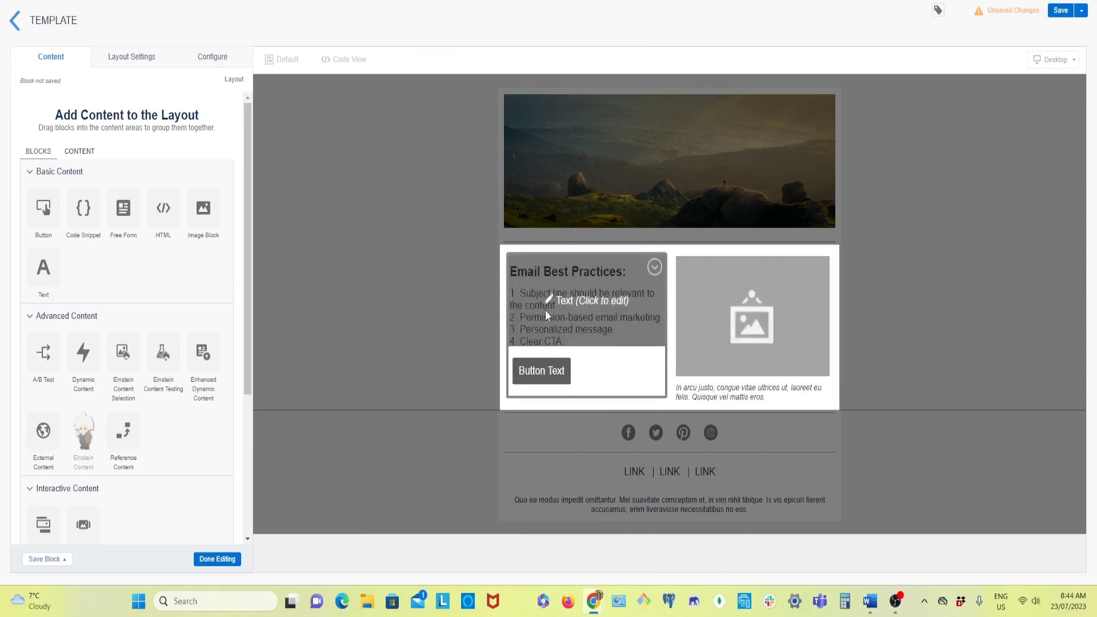
Step: Fill the placeholder image block beside the text using the image address of Unsplash's nature photo of two robed people facing red cliffs
click(699, 315)
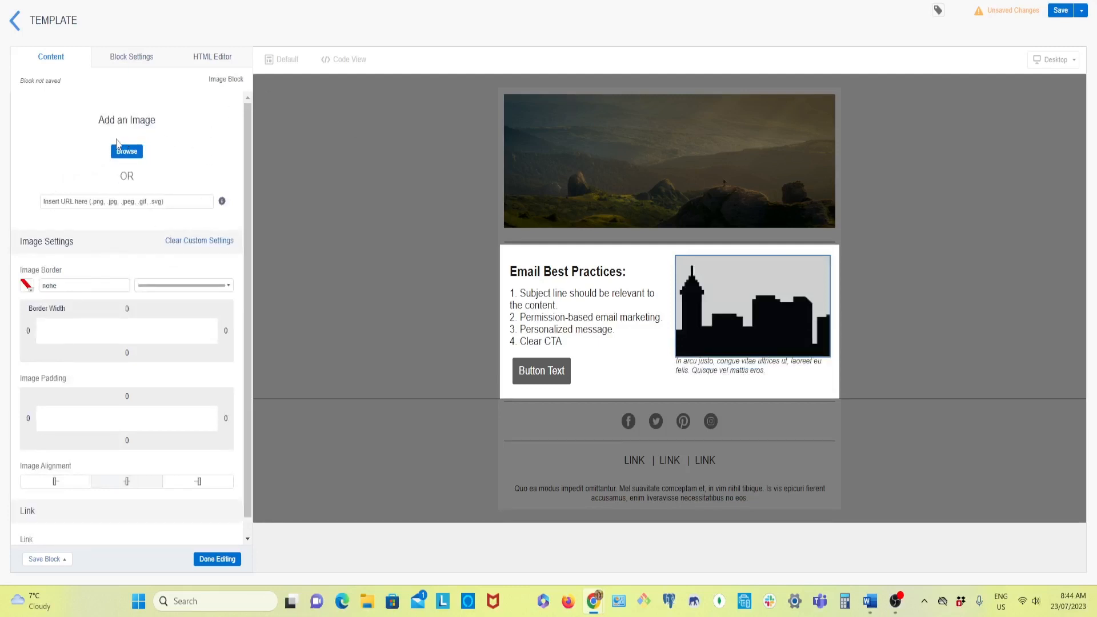
click(62, 205)
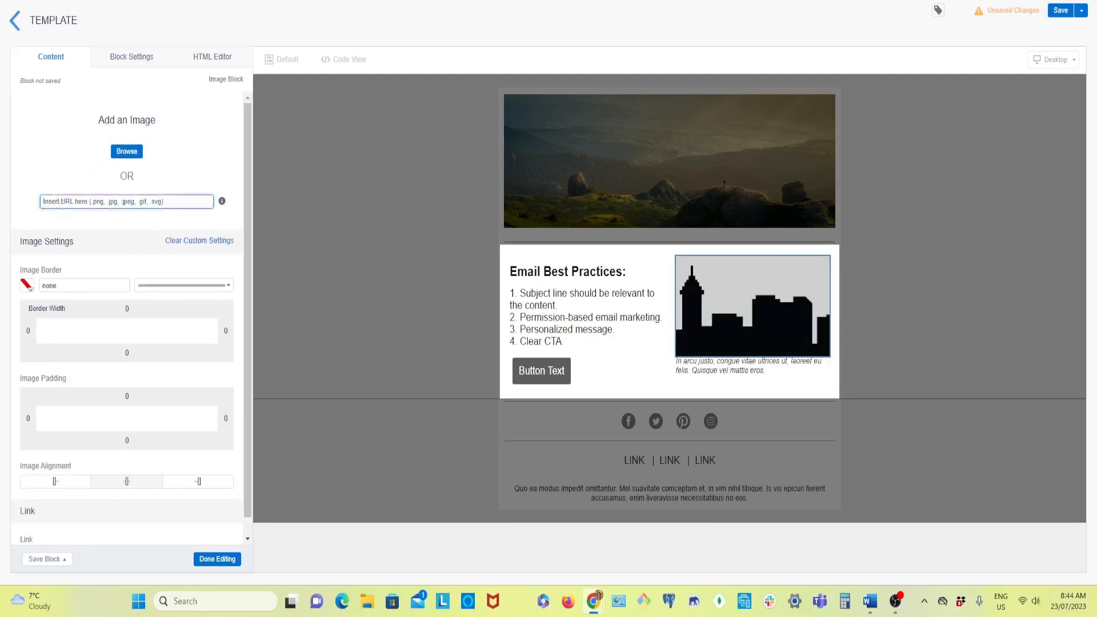
click(308, 0)
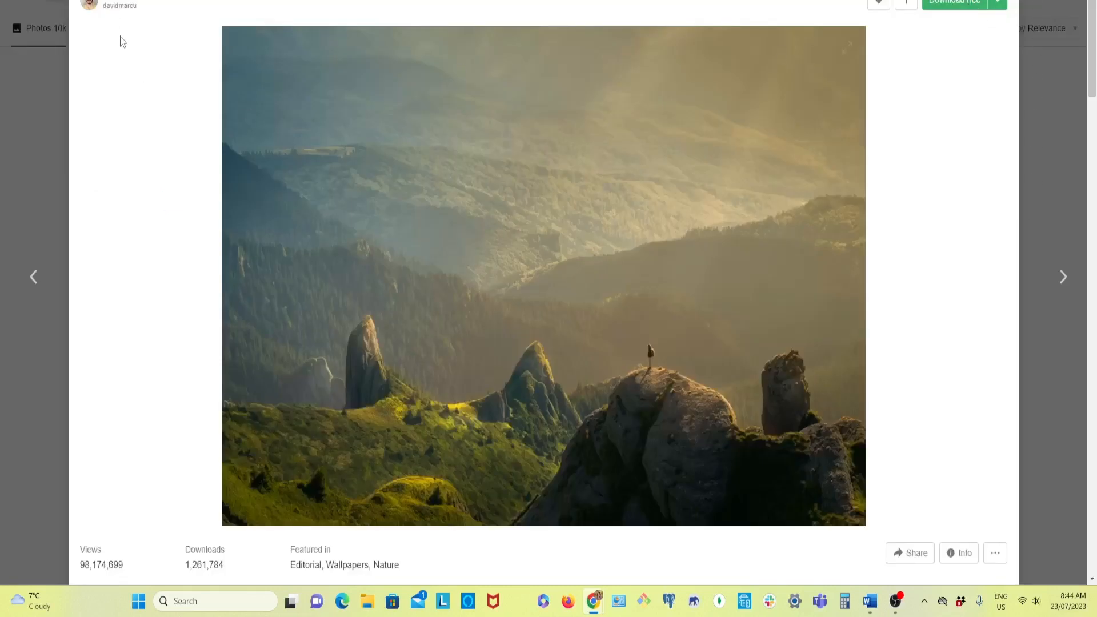
click(15, 0)
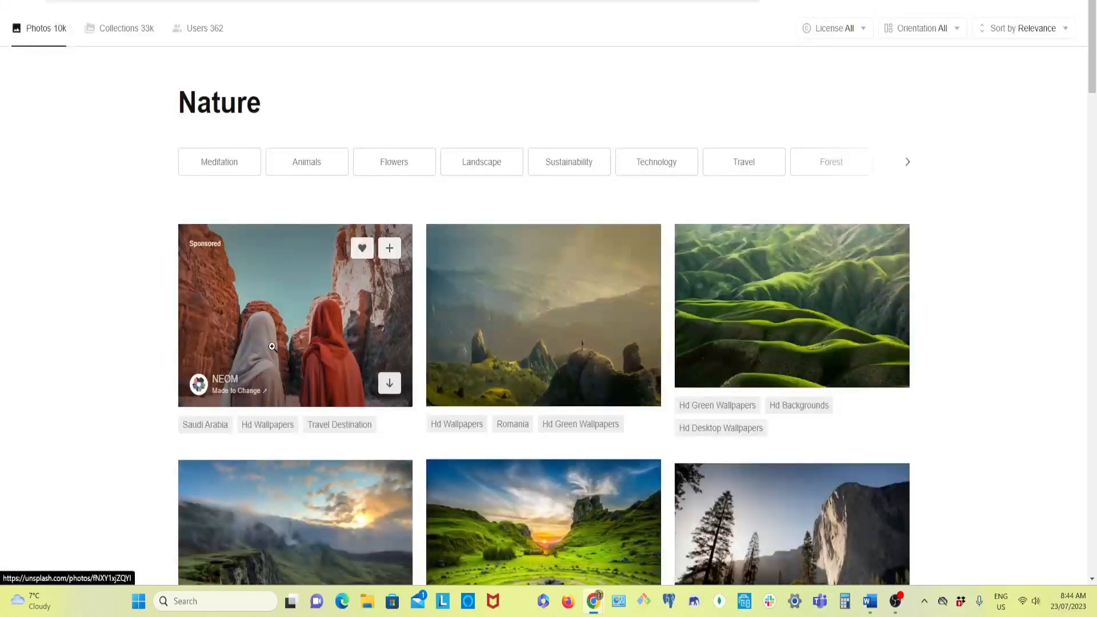
click(279, 336)
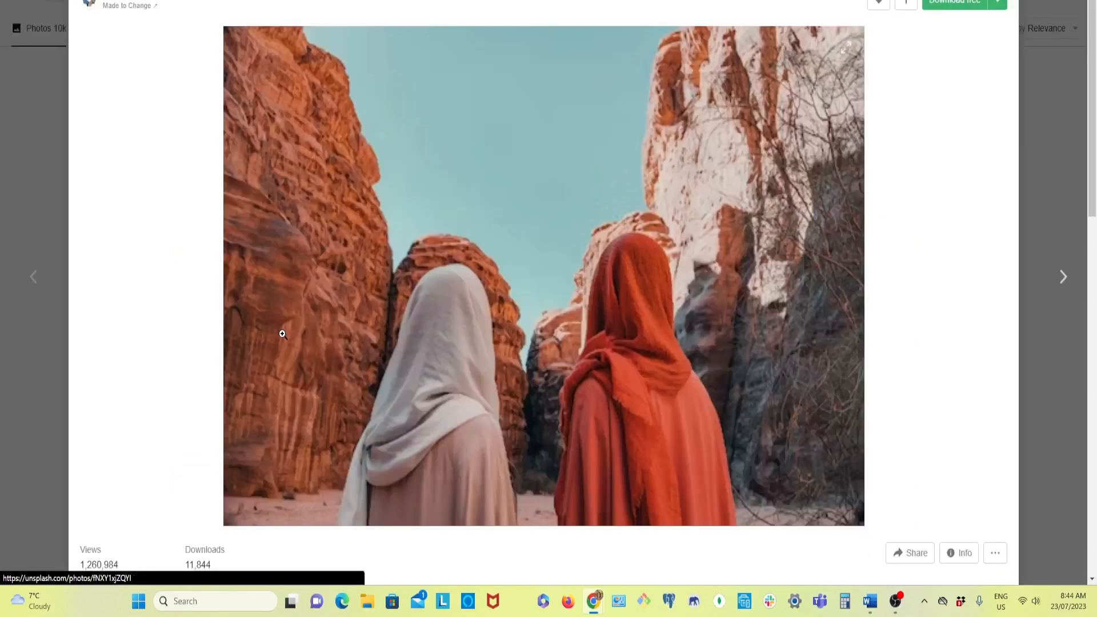
right_click(537, 239)
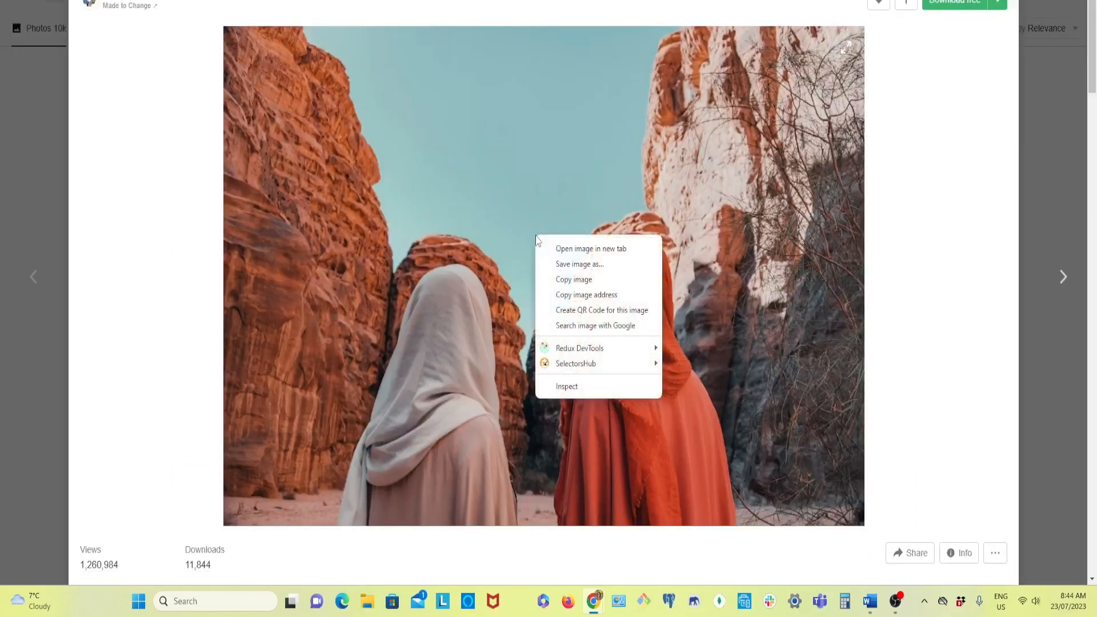
click(578, 295)
click(343, 0)
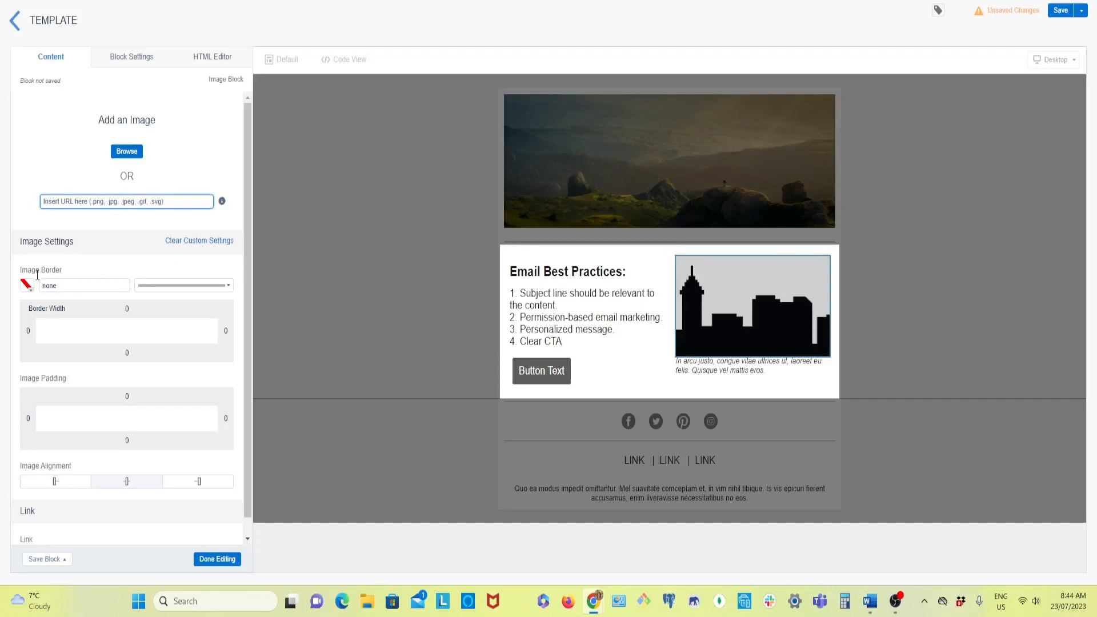
key(ctrl+v)
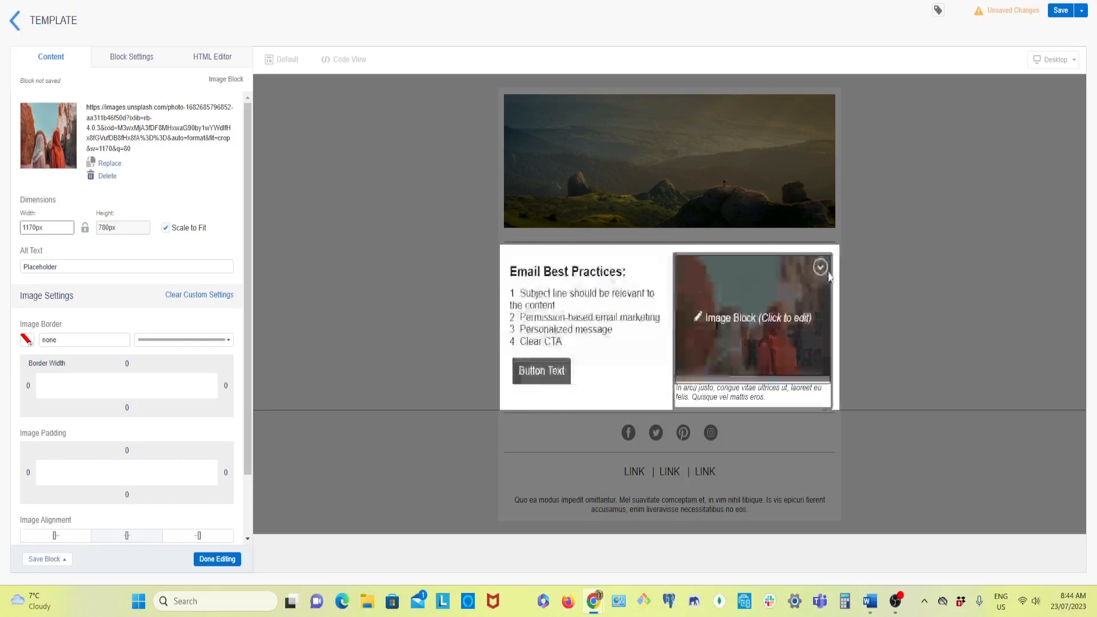
Step: Open the caption text block under the cliff photo and delete its placeholder text
click(717, 393)
click(717, 393)
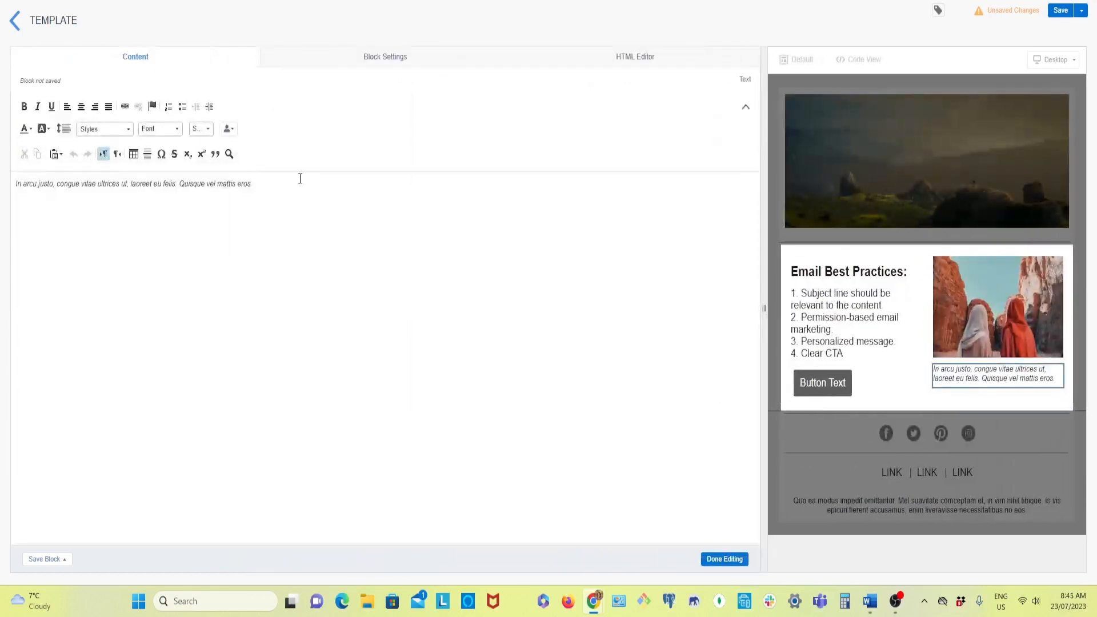
click(260, 184)
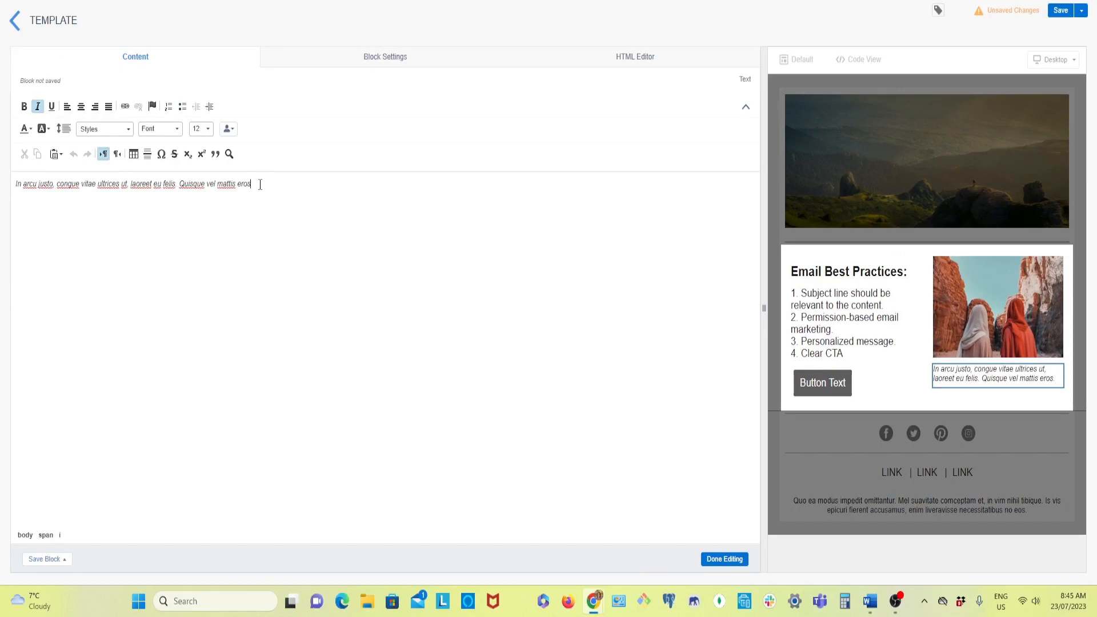
key(BackSpace)
key(BackSpace)
key(BackSpace)
key(BackSpace)
key(BackSpace)
key(BackSpace)
key(BackSpace)
key(BackSpace)
key(BackSpace)
key(BackSpace)
key(BackSpace)
key(BackSpace)
key(BackSpace)
key(BackSpace)
key(BackSpace)
key(BackSpace)
key(BackSpace)
key(BackSpace)
key(BackSpace)
key(BackSpace)
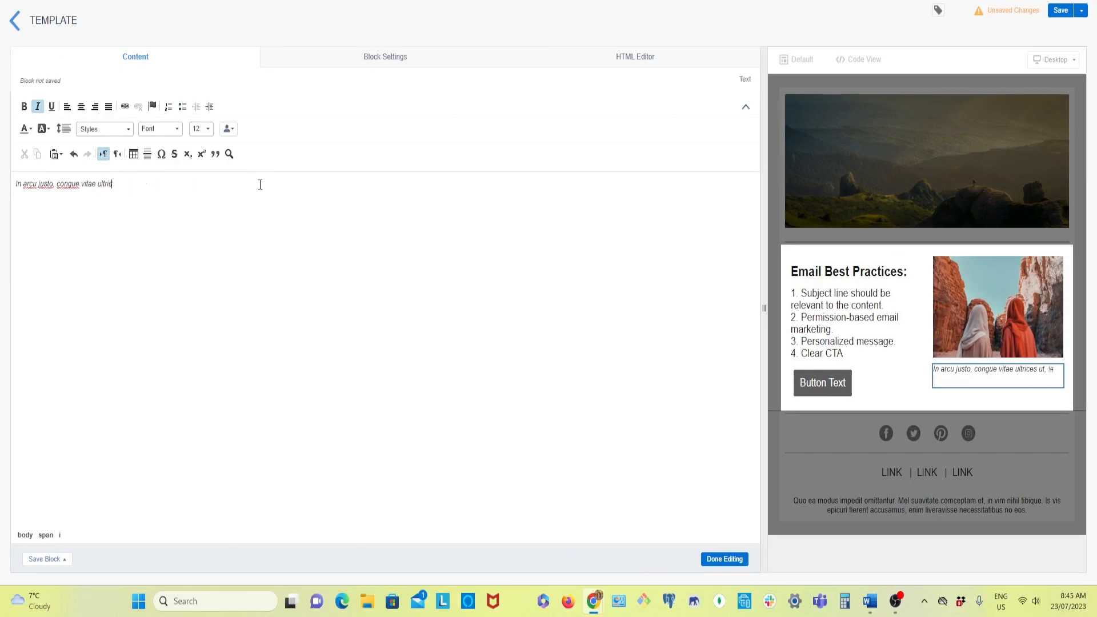
key(BackSpace)
key(BackSpace)
key(BackSpace)
key(BackSpace)
key(BackSpace)
key(BackSpace)
key(BackSpace)
key(BackSpace)
key(BackSpace)
key(BackSpace)
key(BackSpace)
key(BackSpace)
key(BackSpace)
key(BackSpace)
key(BackSpace)
key(BackSpace)
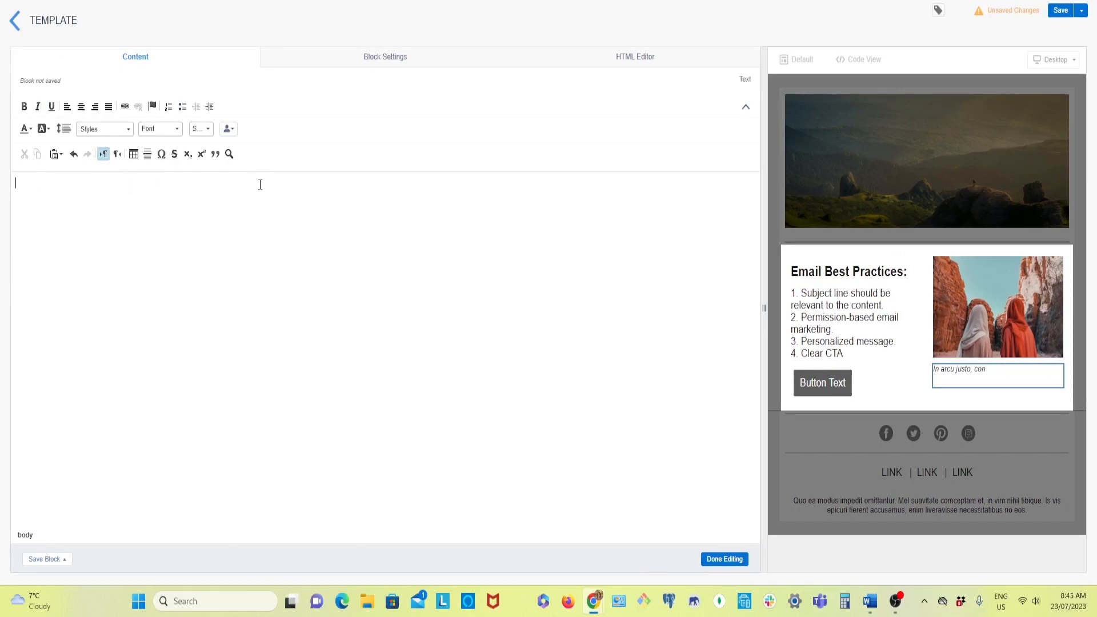
text(mY FA)
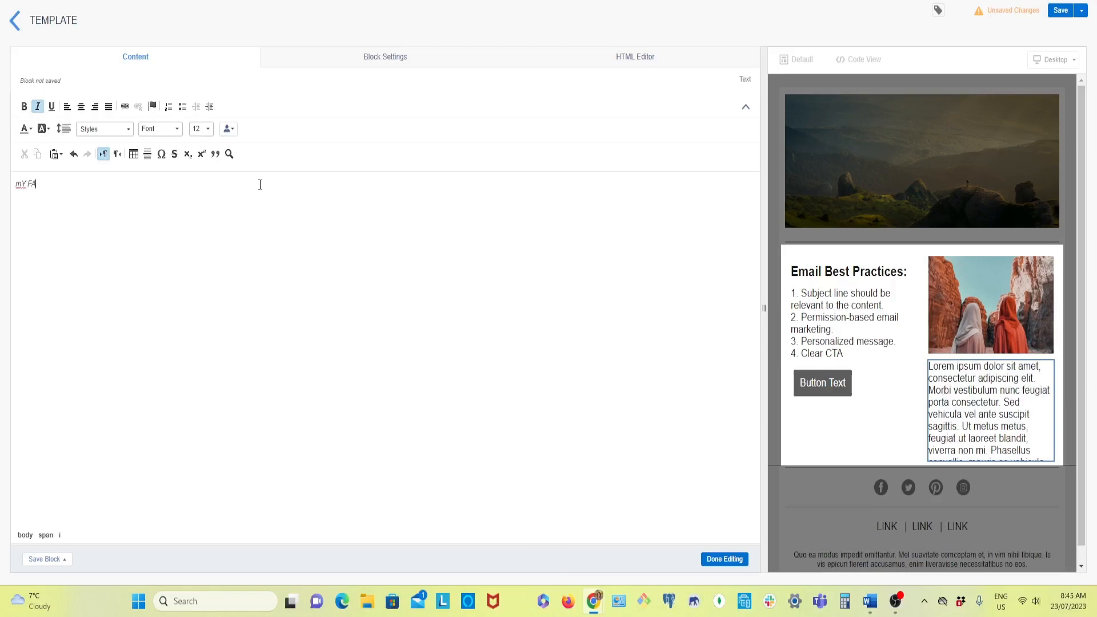
text(VOURITE)
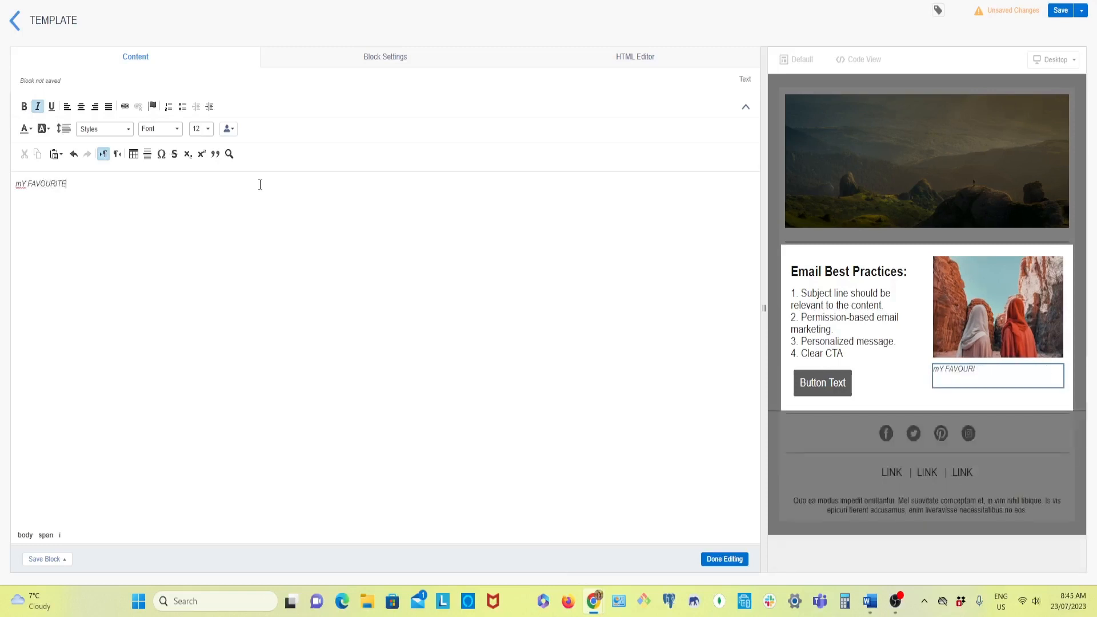
key(BackSpace)
key(BackSpace)
key(BackSpace)
key(BackSpace)
key(BackSpace)
key(BackSpace)
key(BackSpace)
key(BackSpace)
key(BackSpace)
key(BackSpace)
key(BackSpace)
key(BackSpace)
Step: Write the caption "My favorite place on the earth" and finish editing the block
text(My favourite place on the earth)
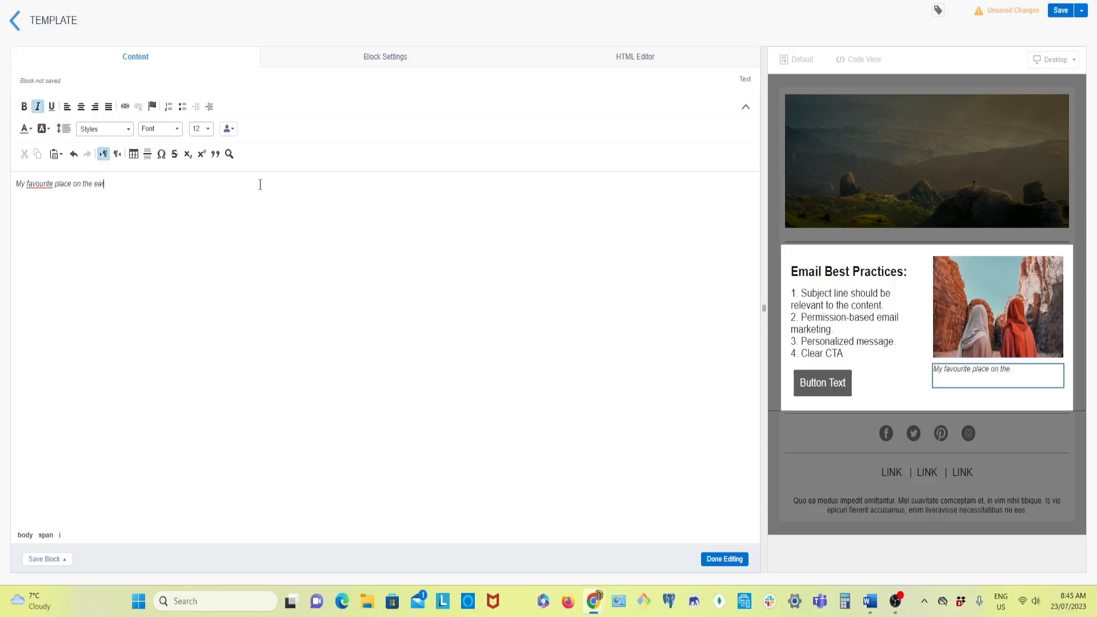
click(44, 183)
key(BackSpace)
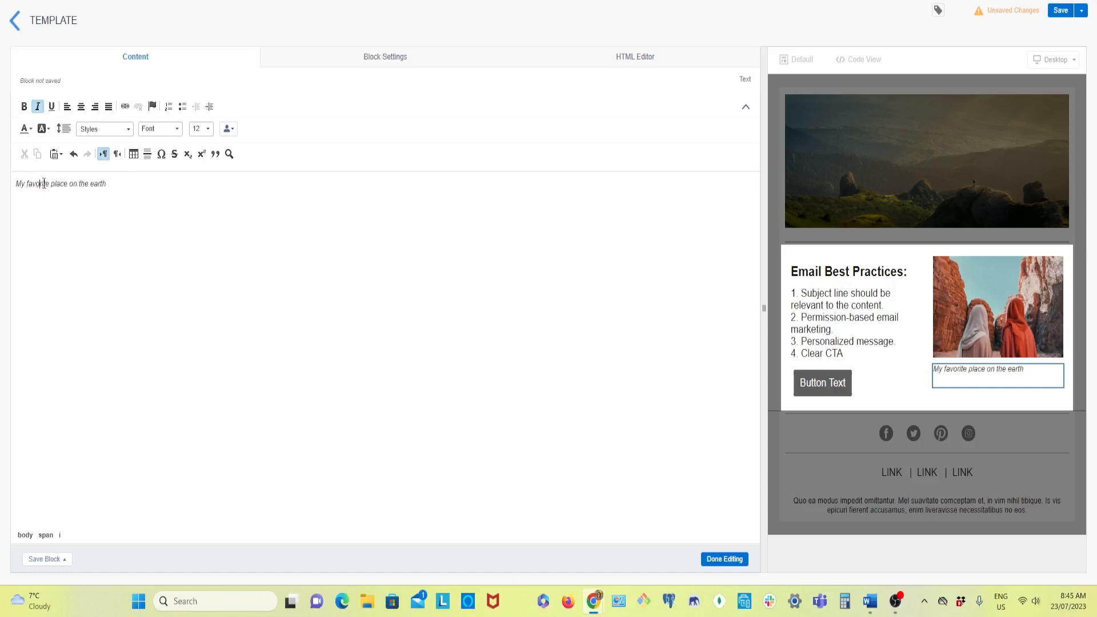
click(715, 560)
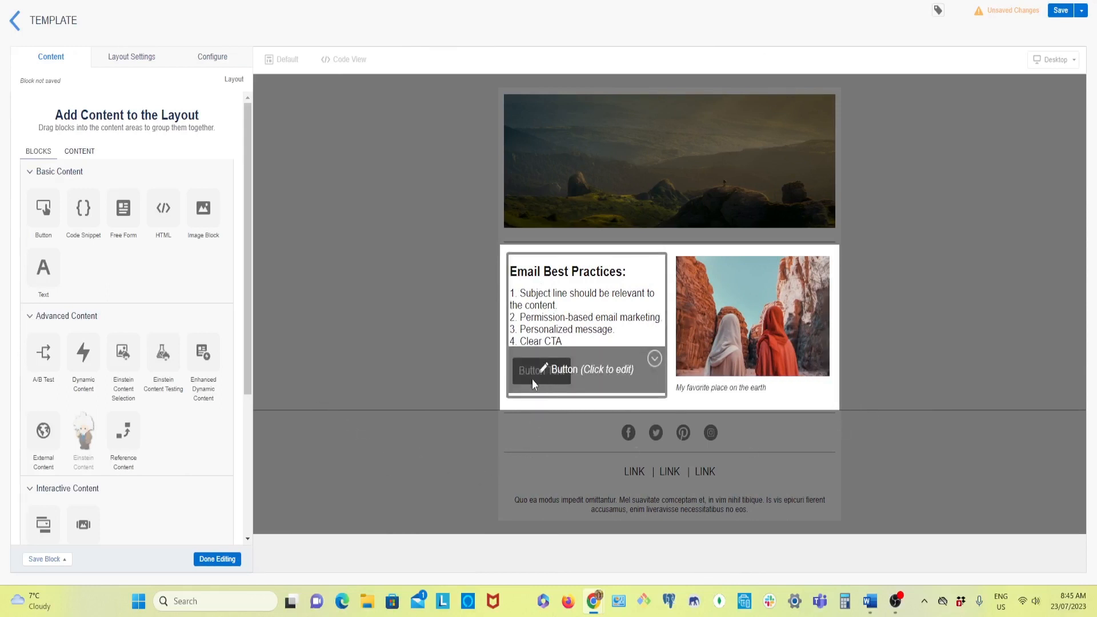
Step: Open the button block under the list and replace its label with "Subscribe"
click(541, 368)
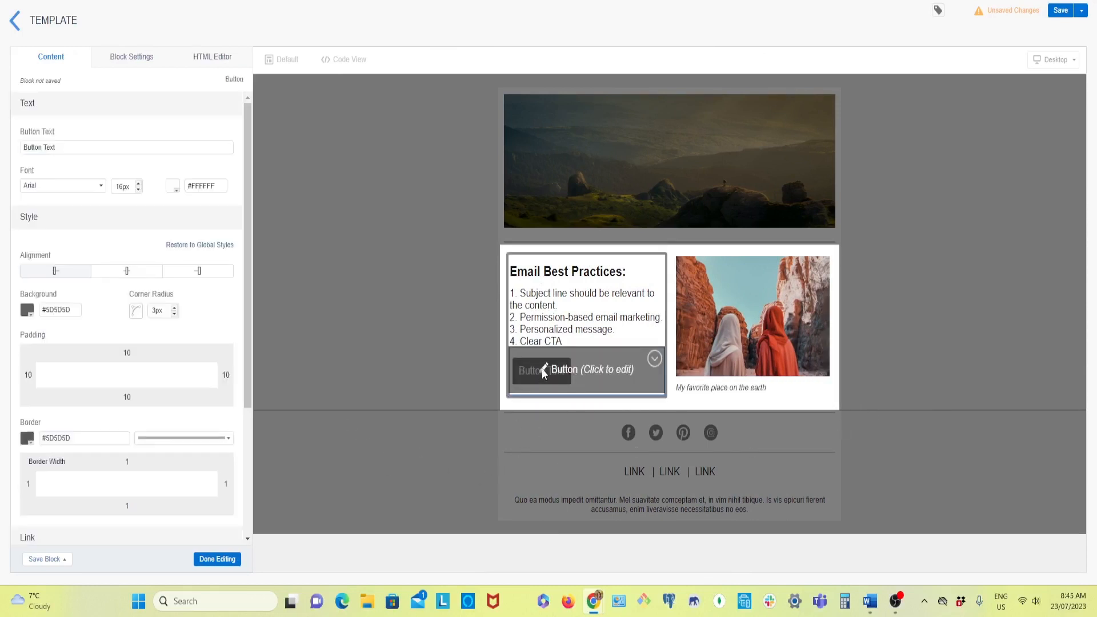
click(73, 148)
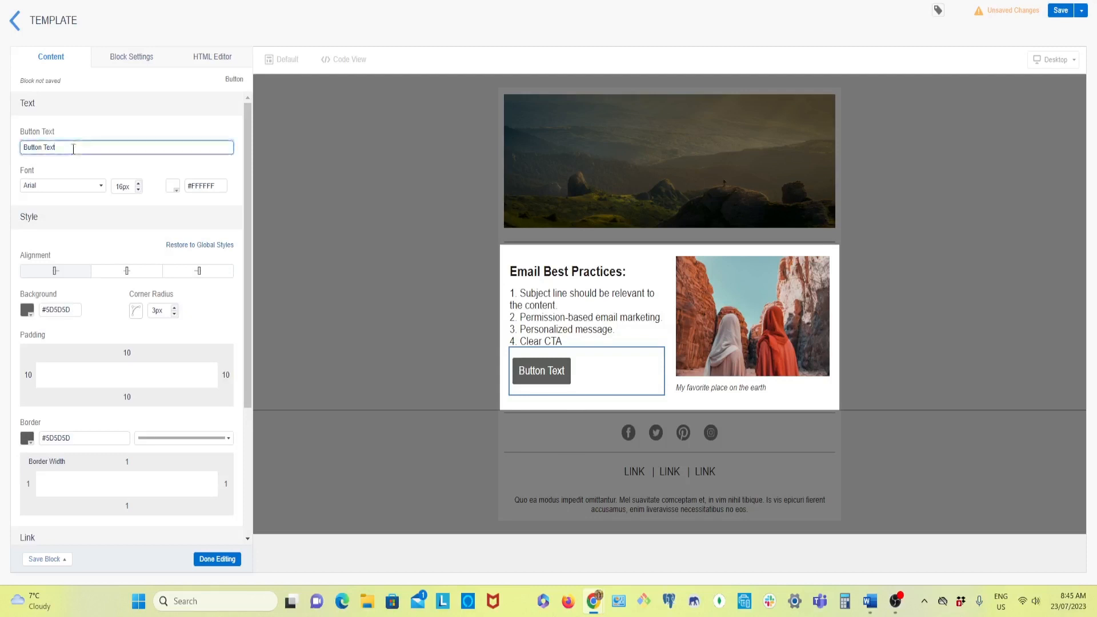
key(BackSpace)
key(BackSpace)
key(BackSpace)
key(BackSpace)
key(BackSpace)
key(BackSpace)
key(BackSpace)
key(BackSpace)
key(BackSpace)
key(BackSpace)
key(BackSpace)
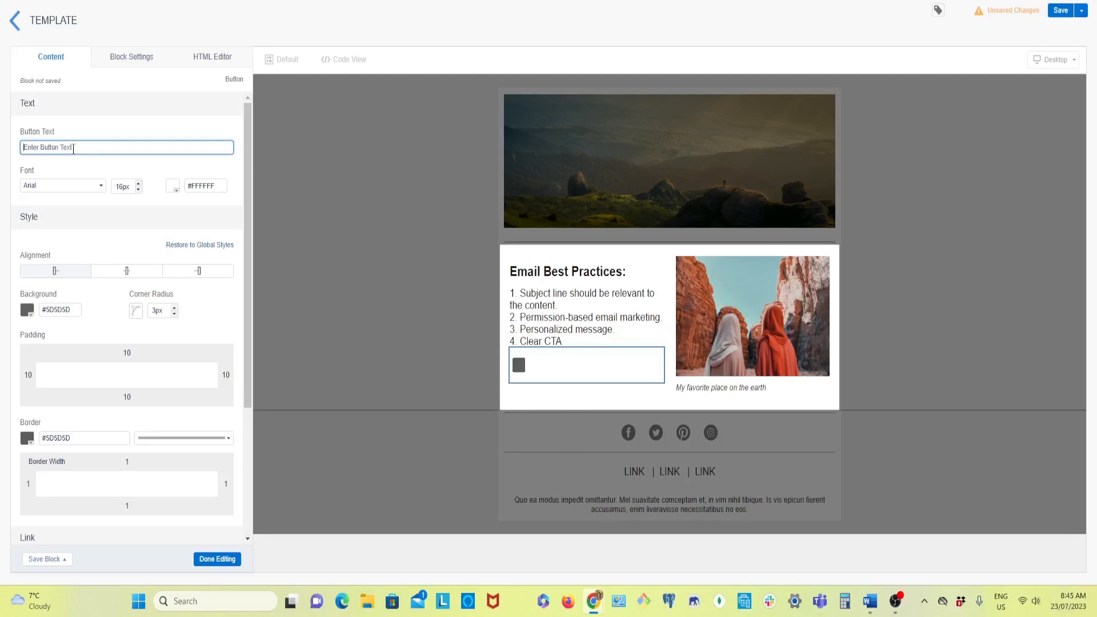
text(Sub)
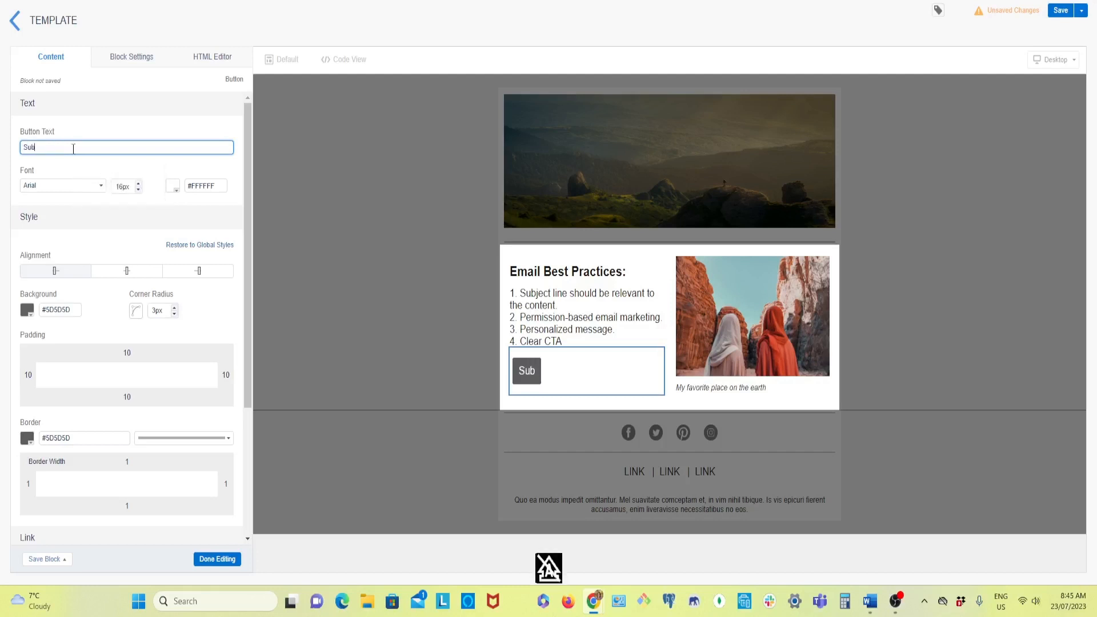
text(scribe)
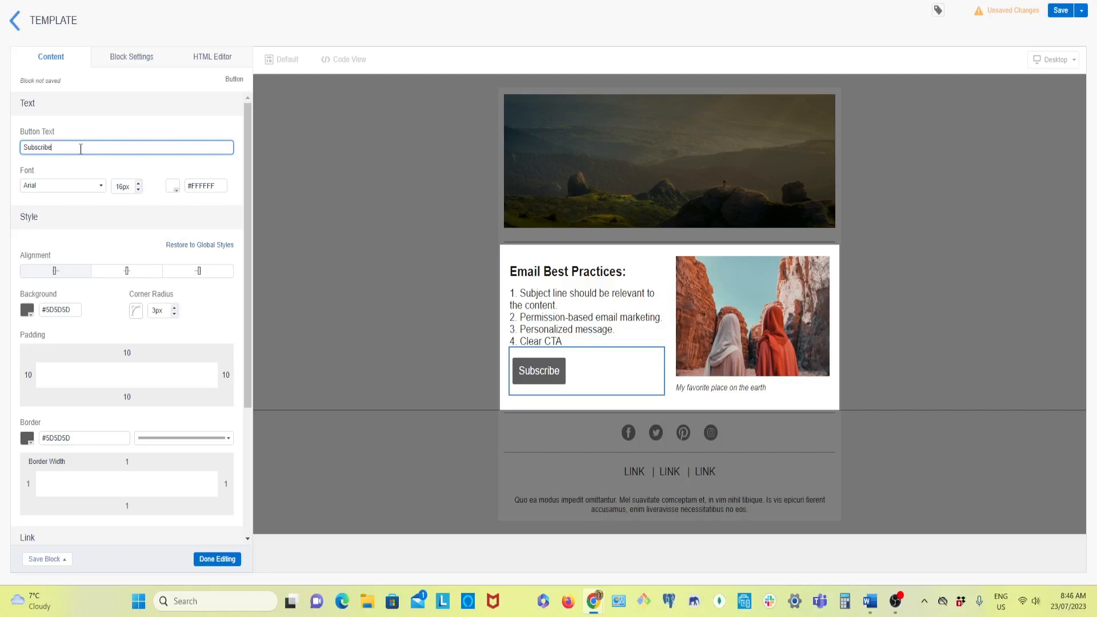
click(51, 183)
click(102, 189)
click(101, 189)
click(101, 190)
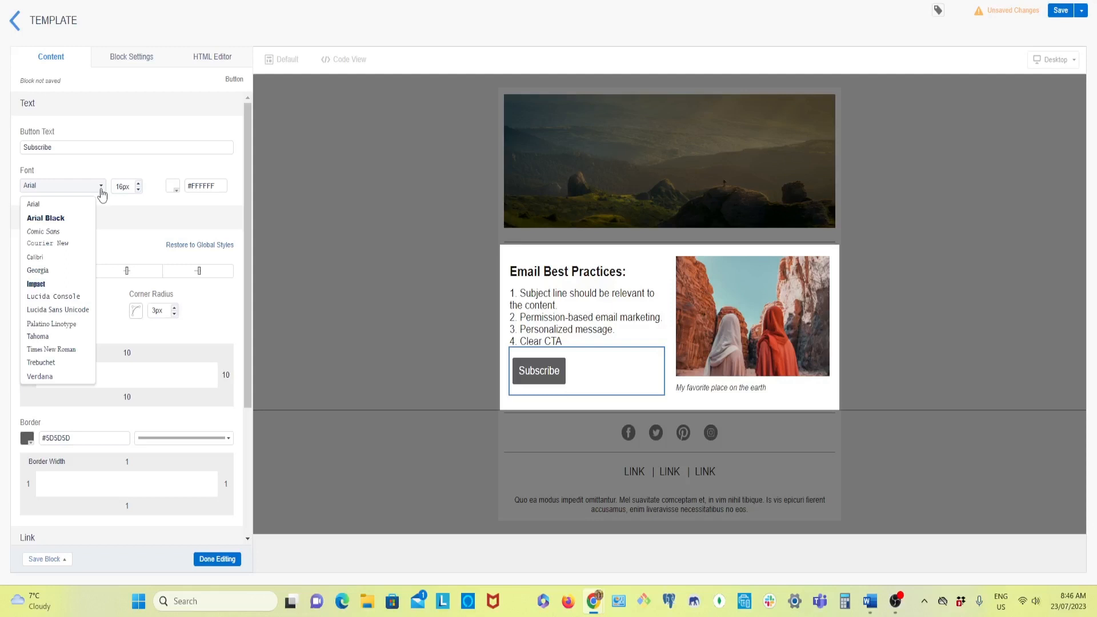
click(101, 189)
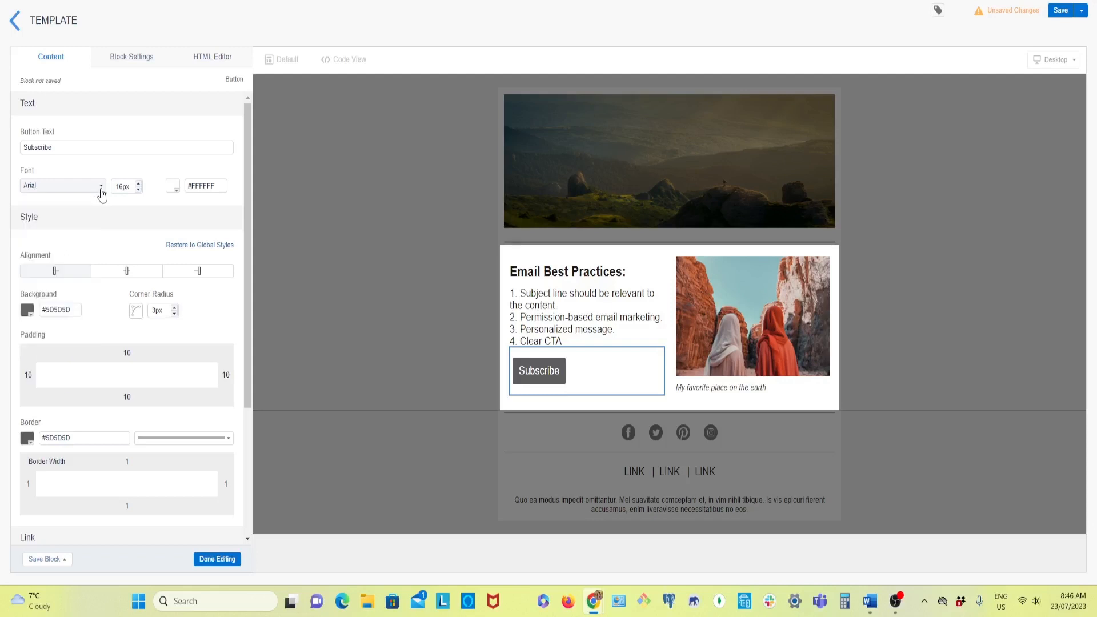
Step: Try orange #DF7F1F as the font color of the Subscribe button
click(177, 191)
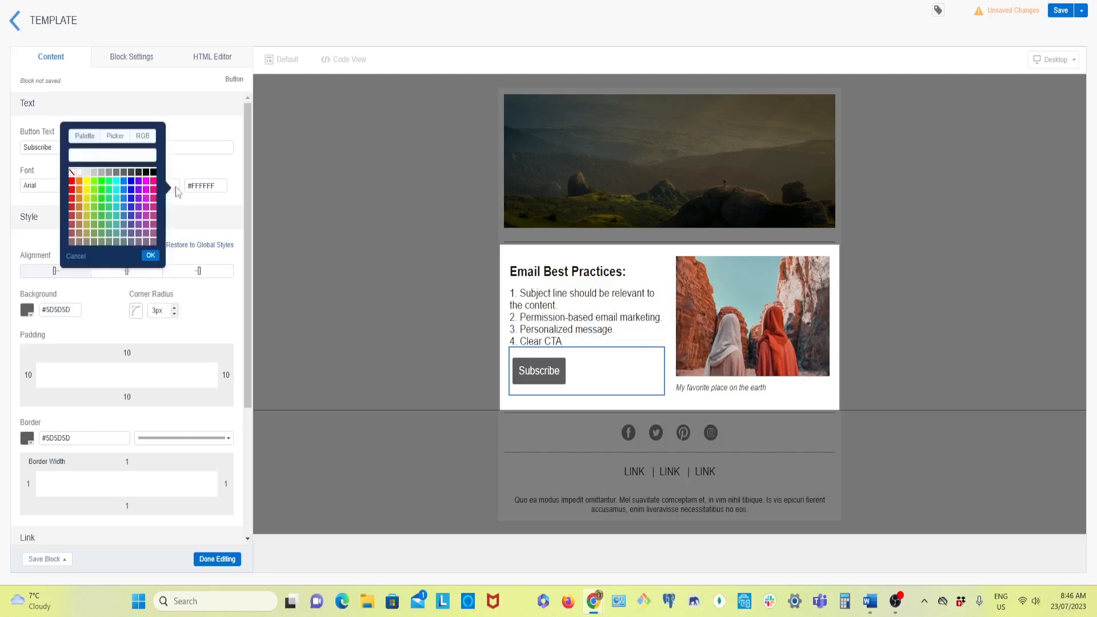
click(79, 197)
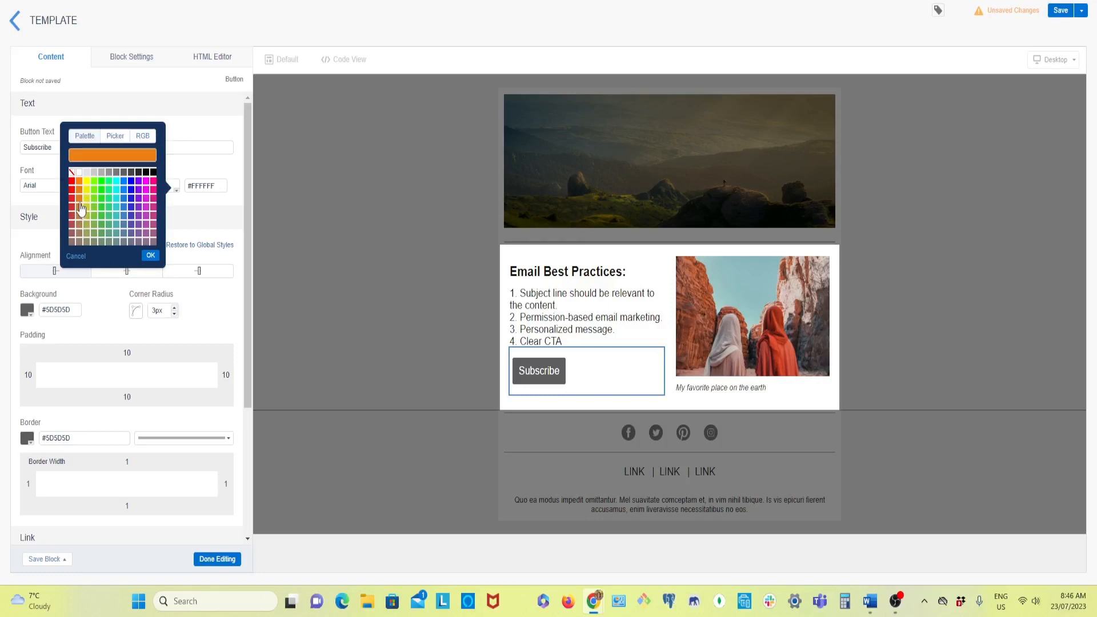
click(151, 257)
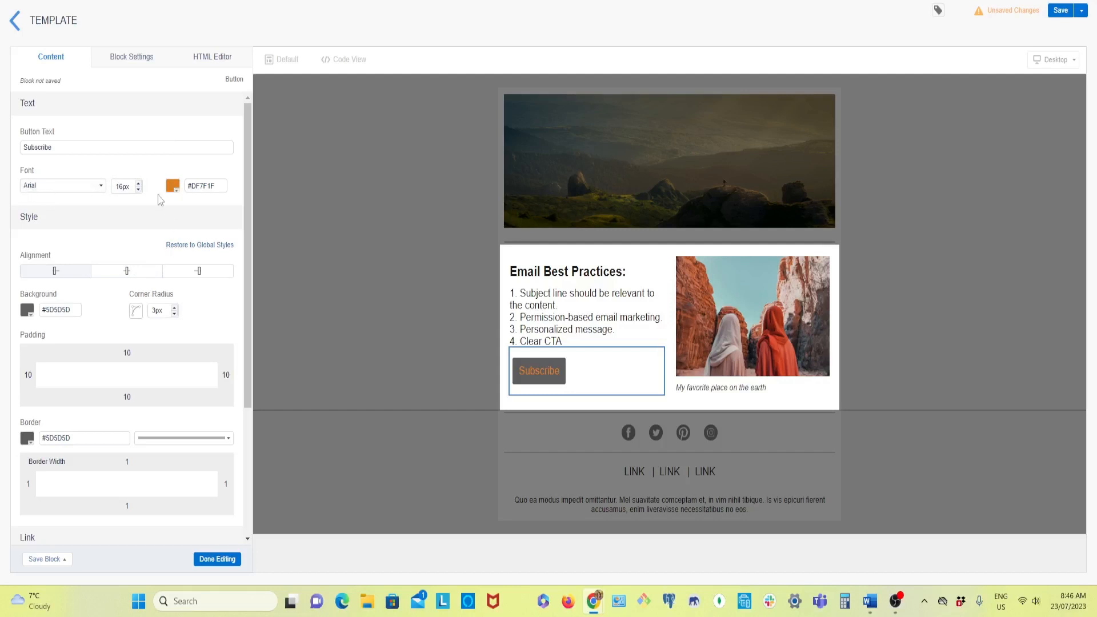
Step: Return the Subscribe button's font color to white #FFFFFF
click(176, 195)
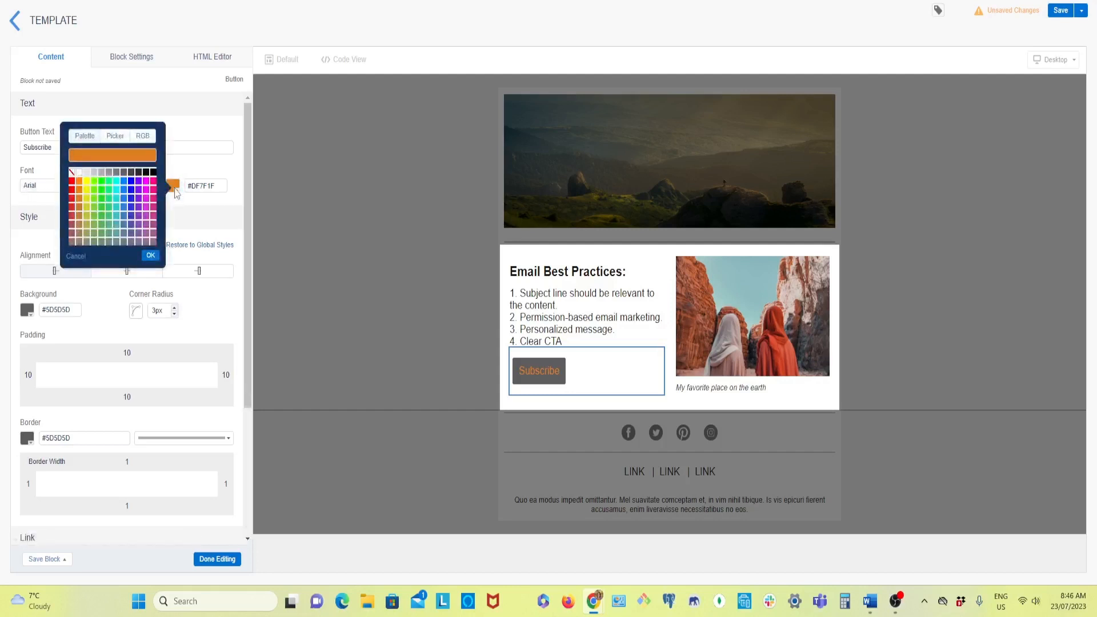
click(77, 173)
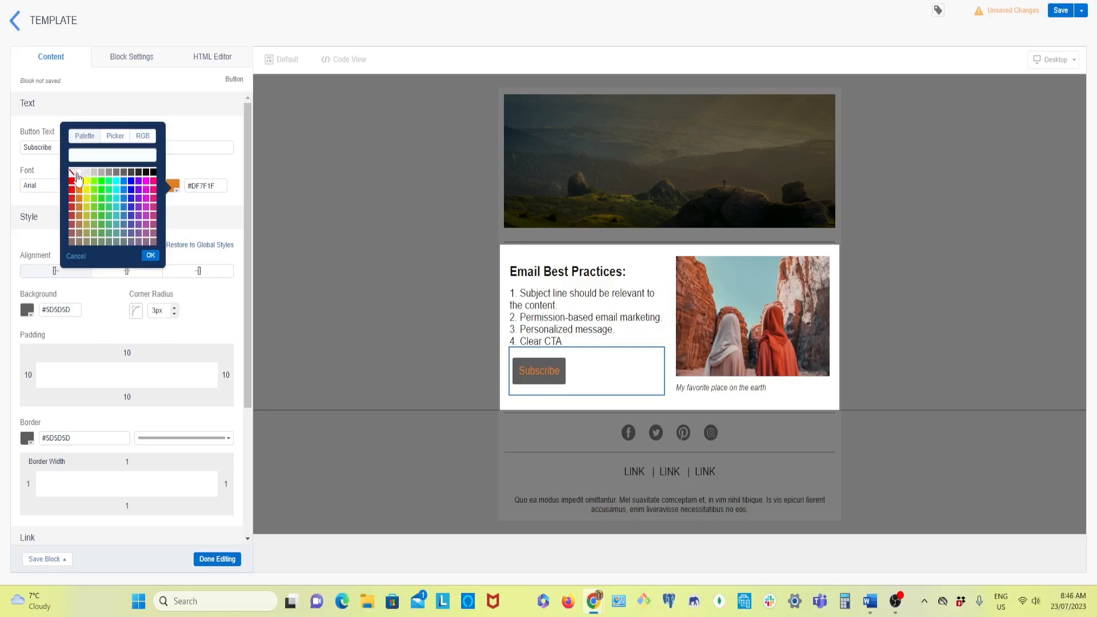
click(151, 255)
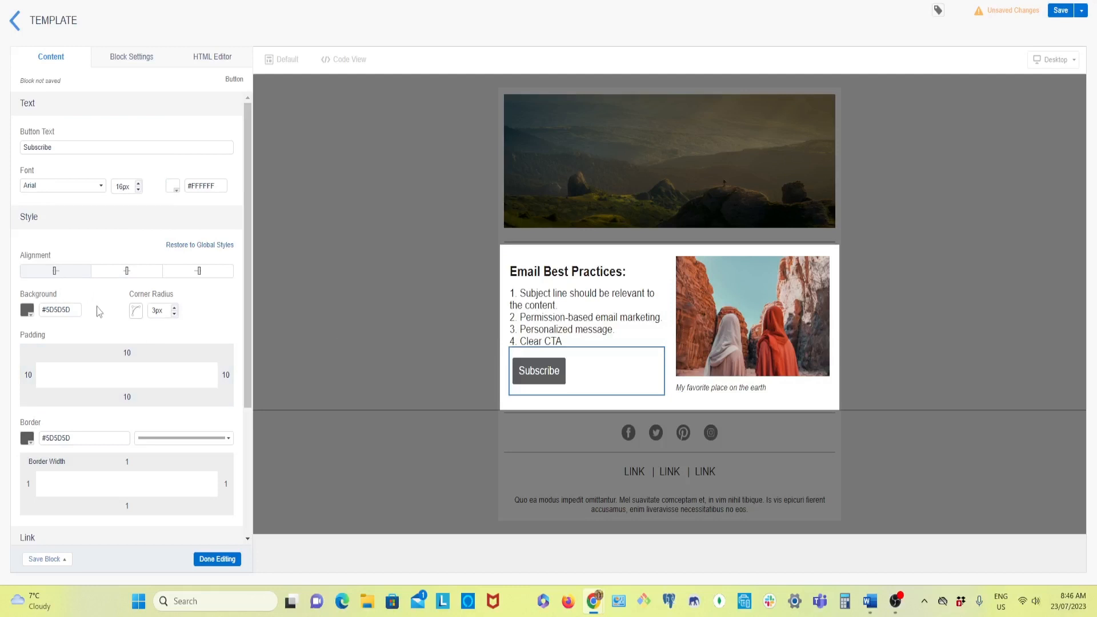
Step: Set the Subscribe button's background color to orange #CE7F30
scroll(98, 311, down, 1)
click(27, 244)
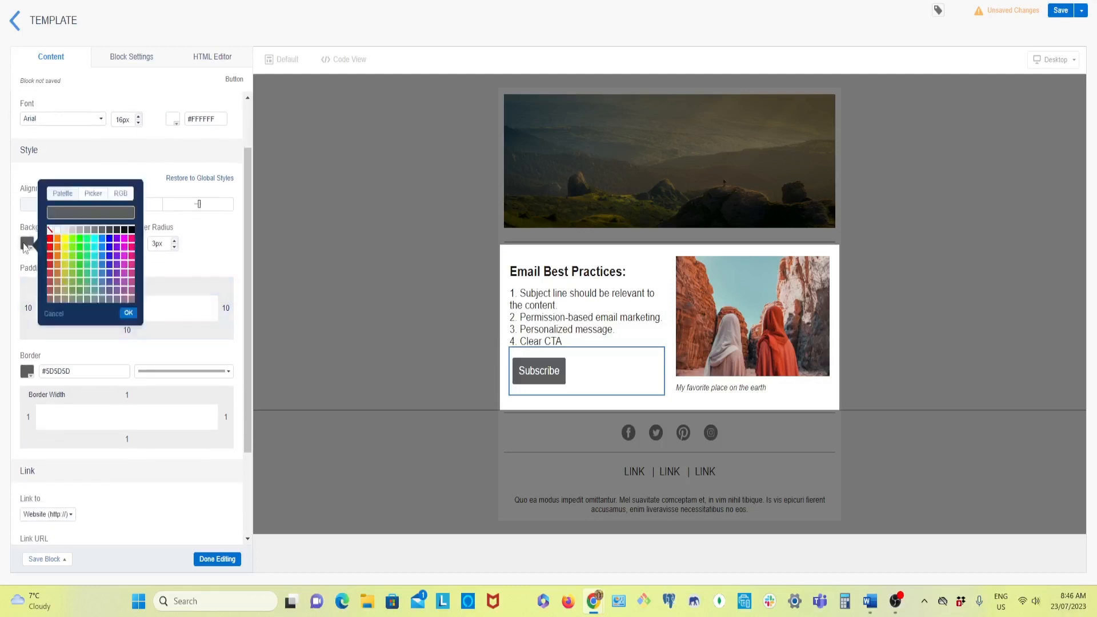
click(58, 272)
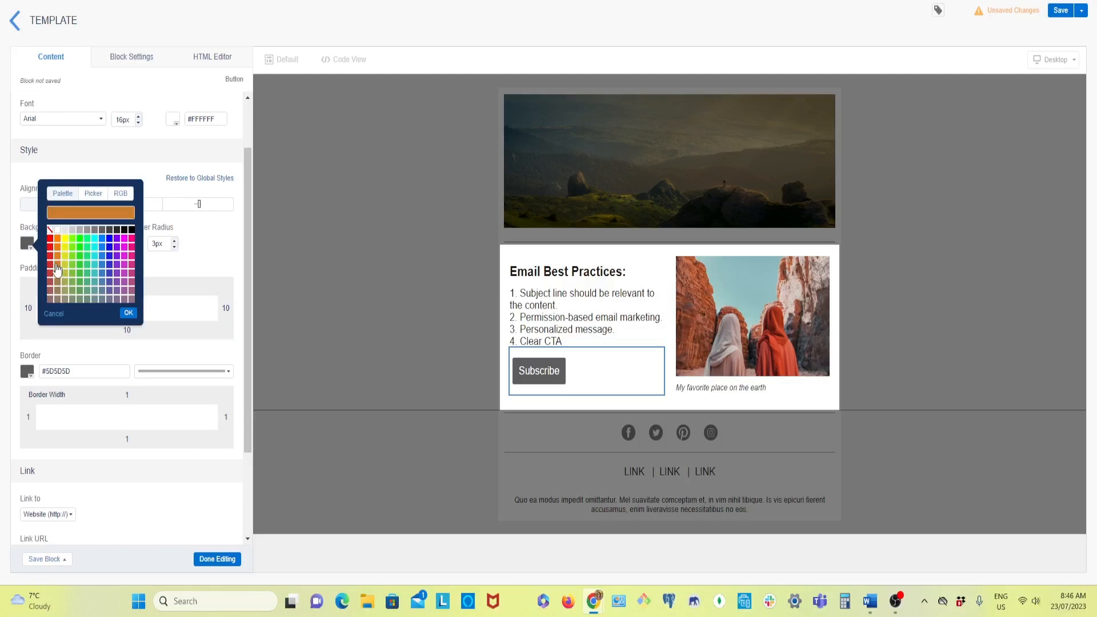
click(128, 313)
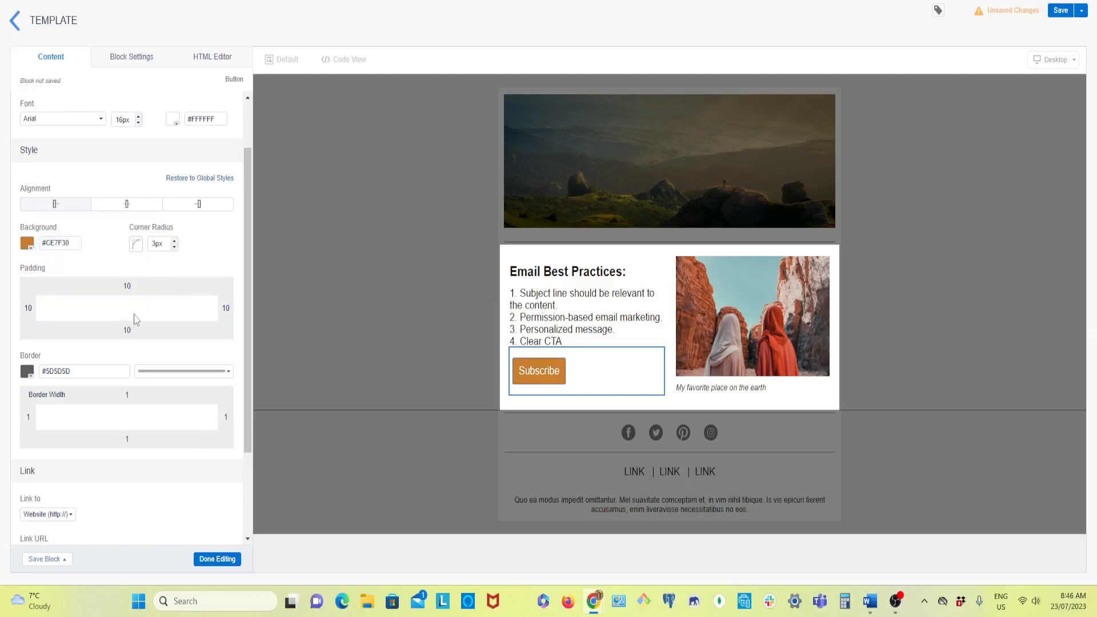
Step: Try brown #AE7F50 as the Subscribe button's background, and return it to orange #CE7F30
click(28, 250)
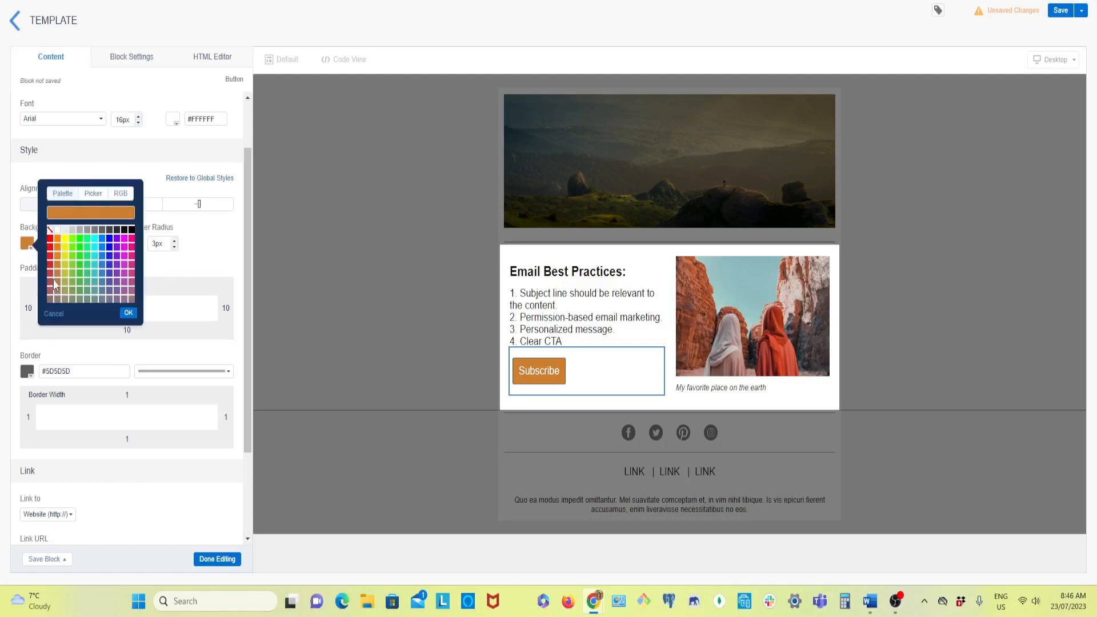
click(128, 313)
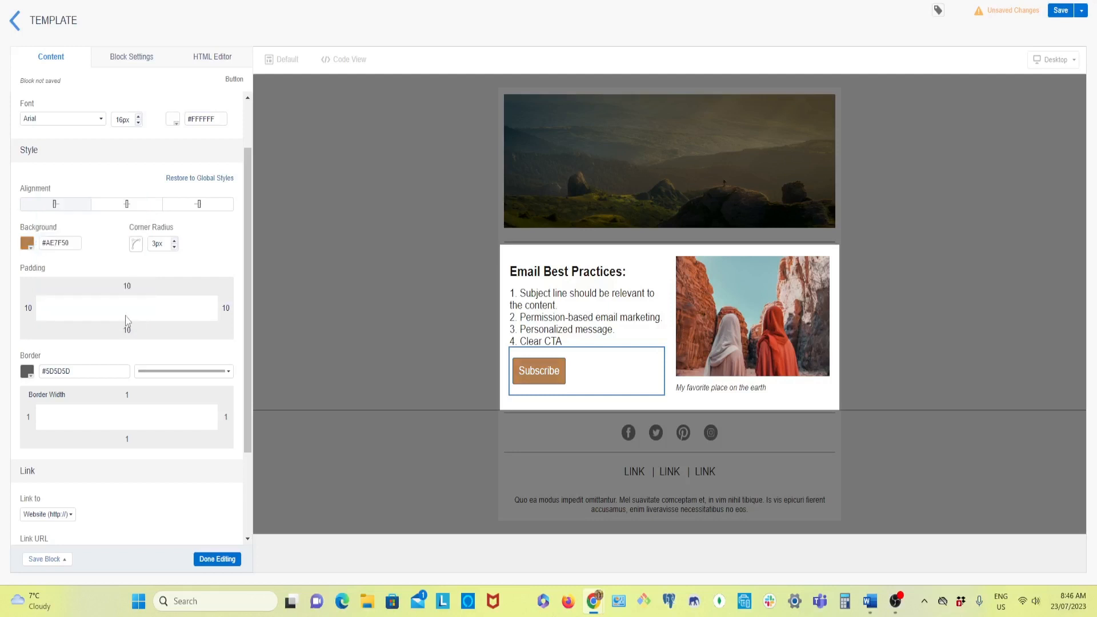
click(27, 246)
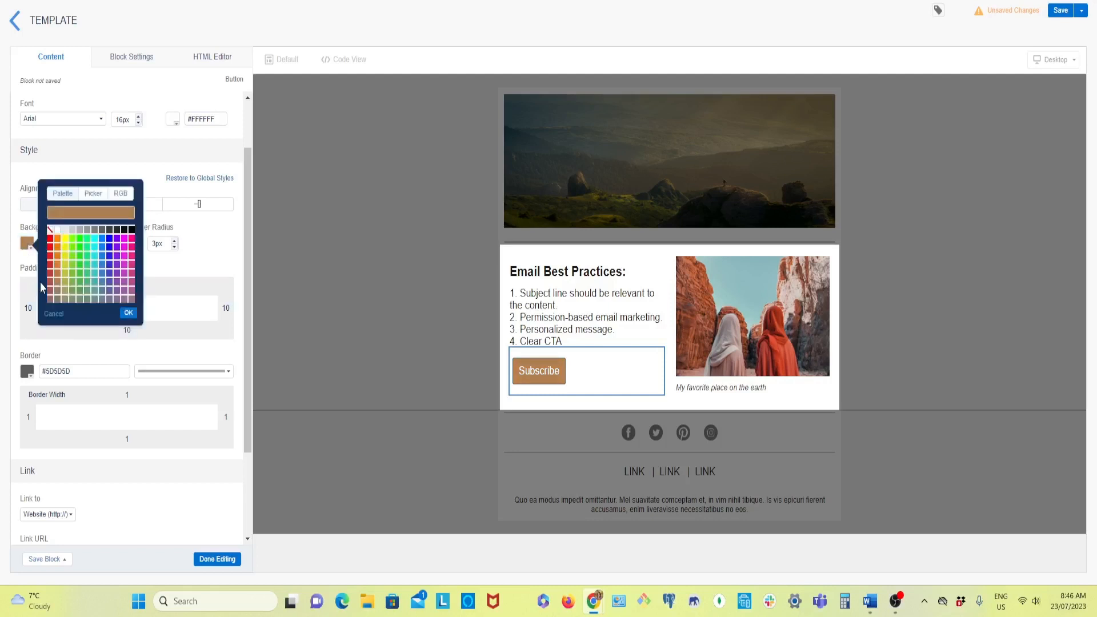
click(58, 273)
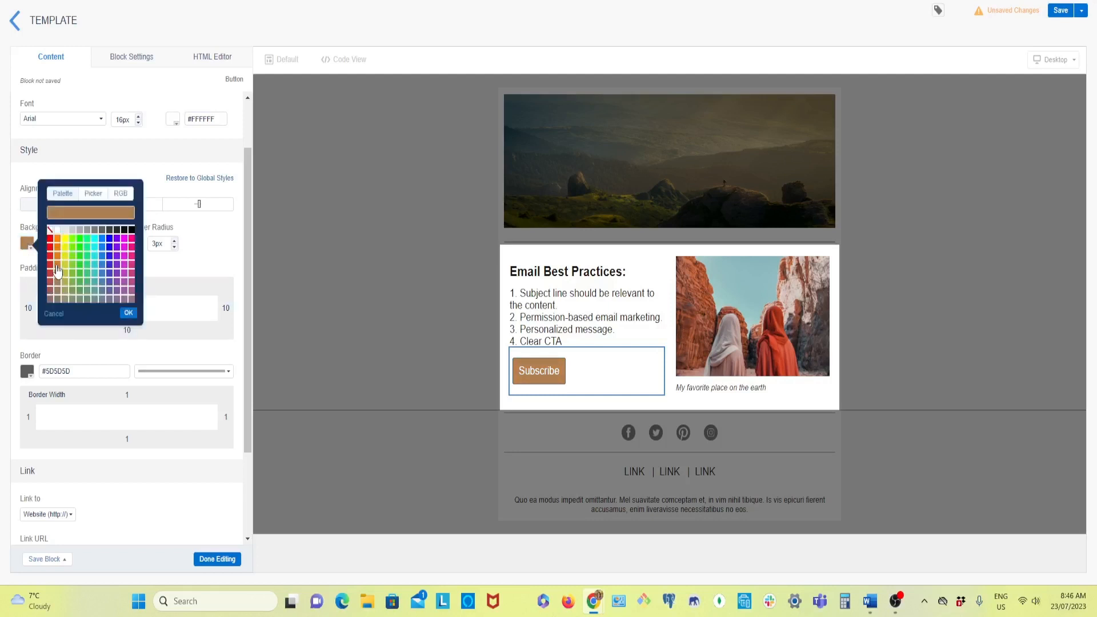
click(129, 313)
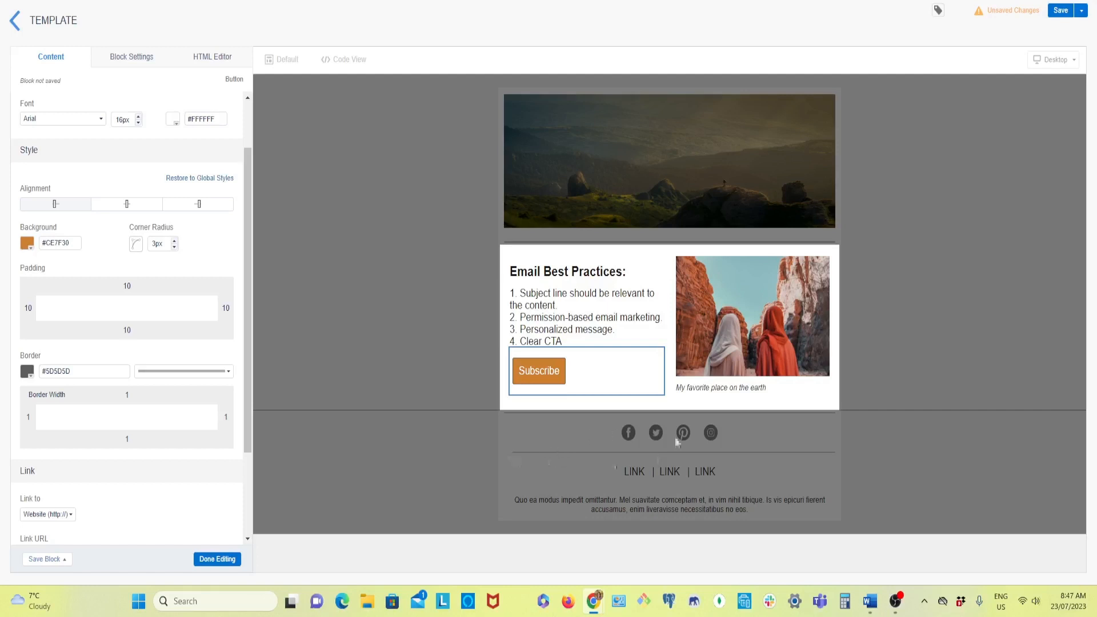
Step: Leave the Subscribe button block and finish editing the two-column layout that contains it
click(739, 367)
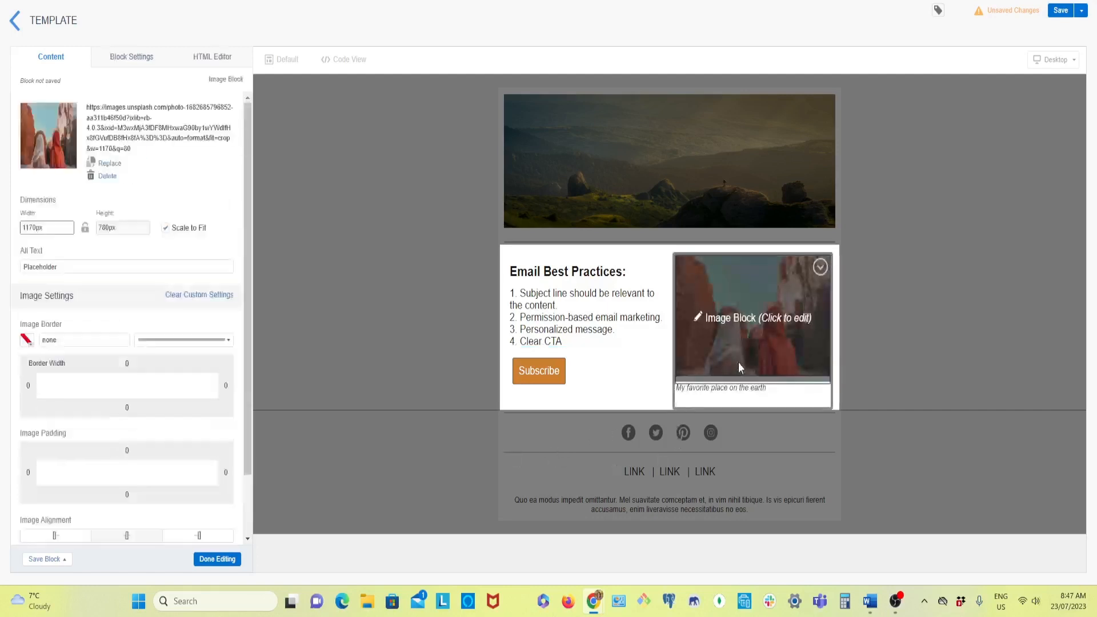
click(634, 434)
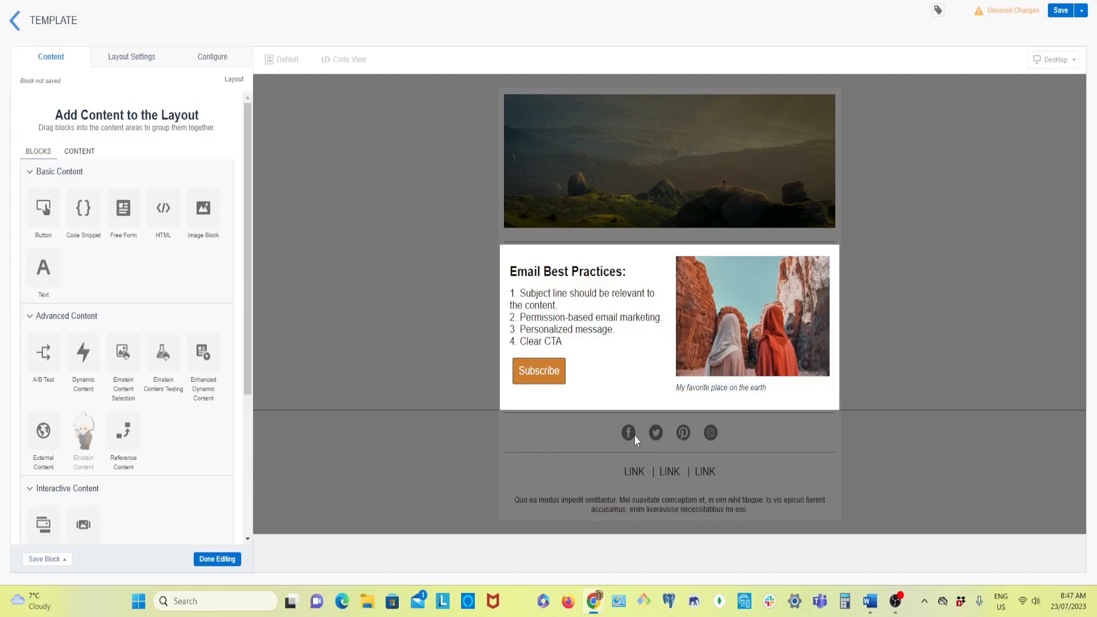
click(215, 560)
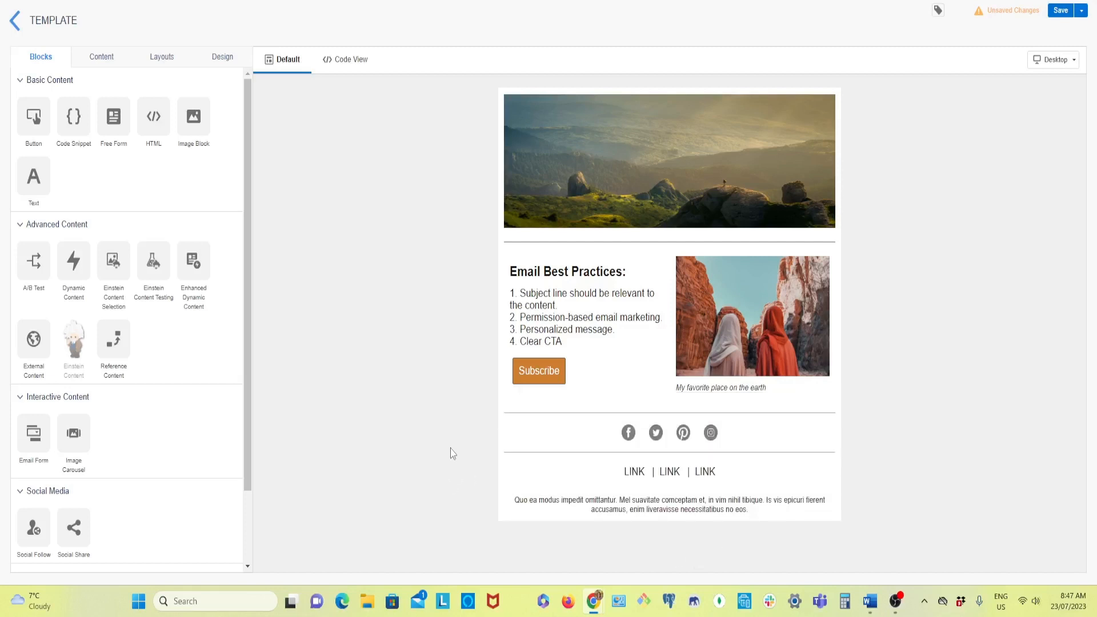
Step: Edit the social follow block, trying its icons left- and right-aligned before centering them, and finish editing
click(613, 438)
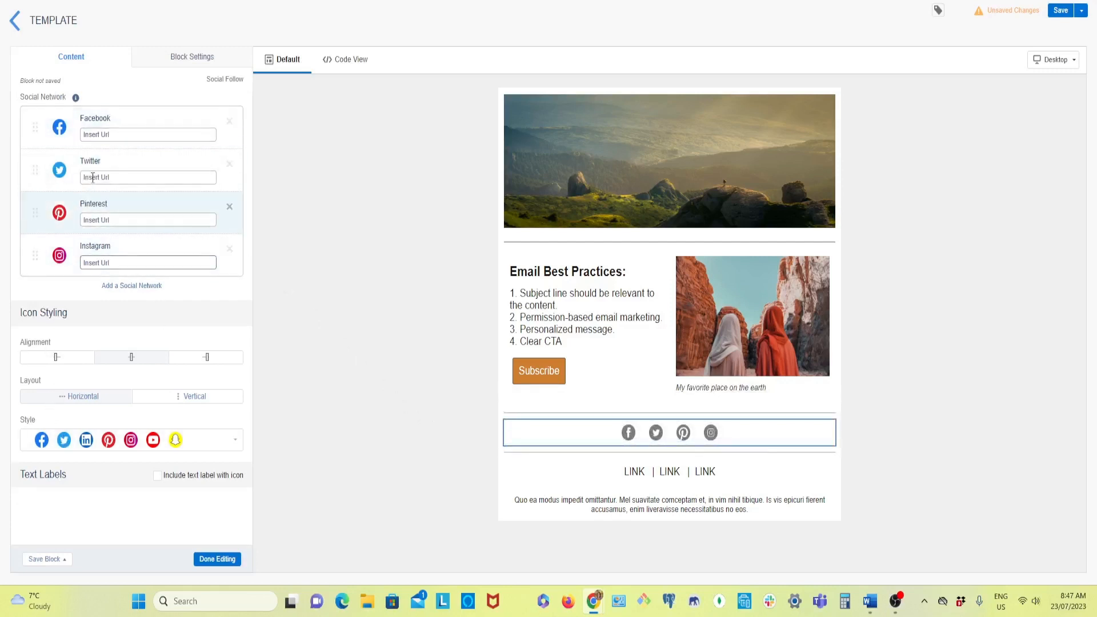
click(115, 136)
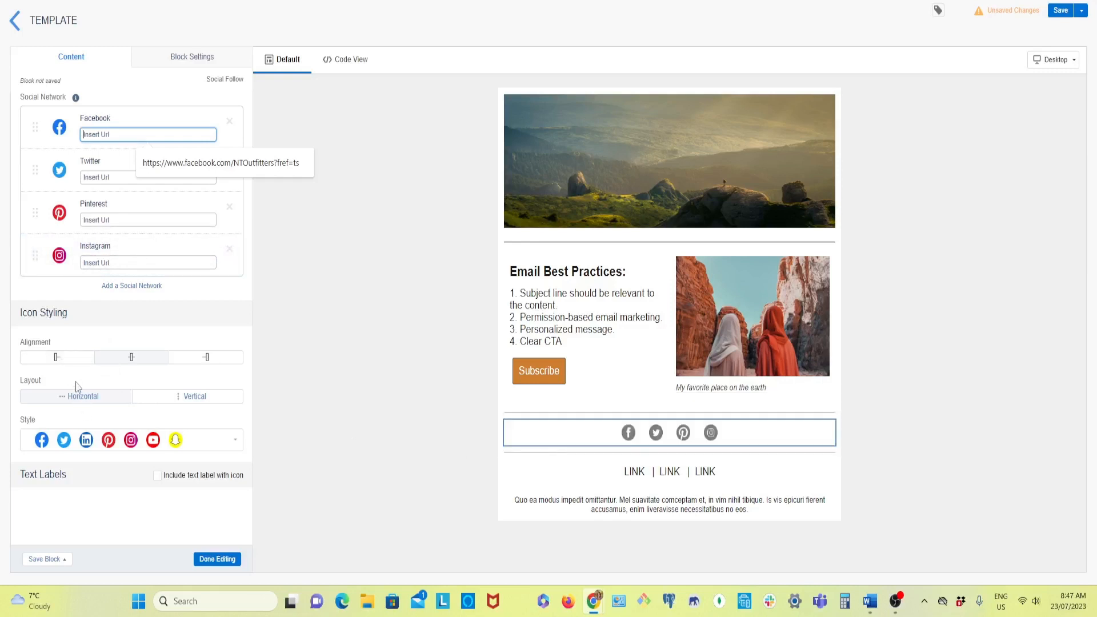
click(57, 363)
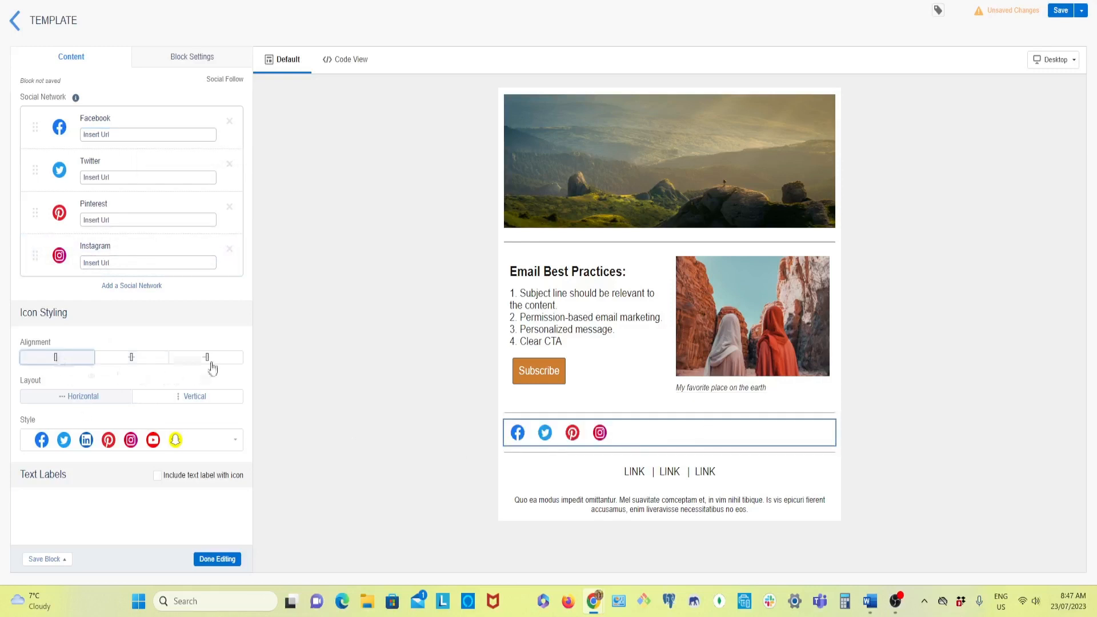
click(212, 366)
click(130, 364)
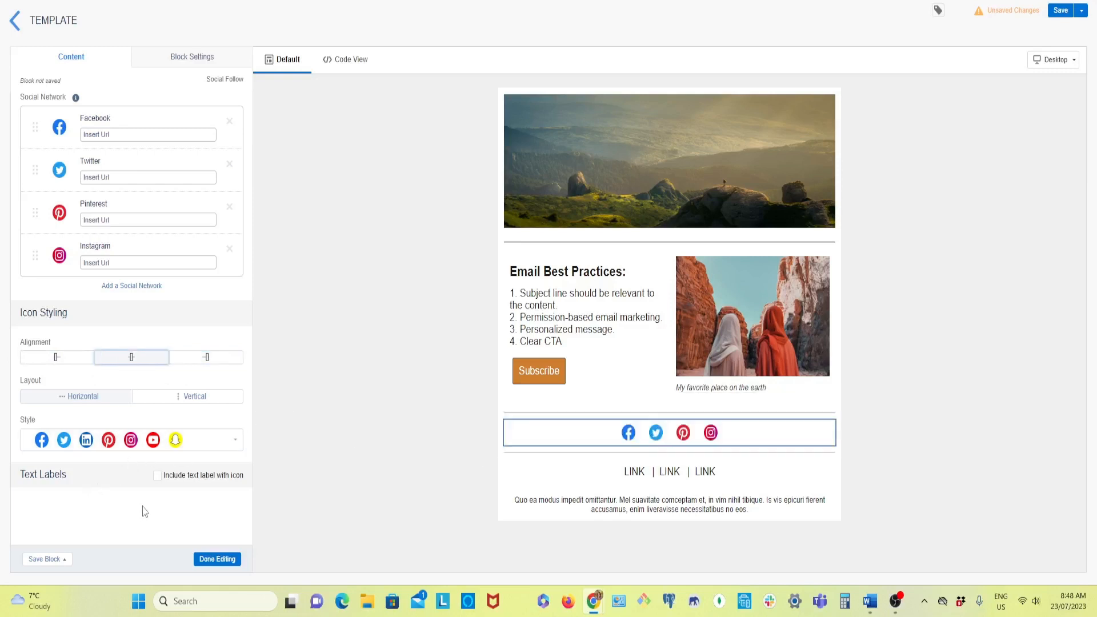
click(217, 559)
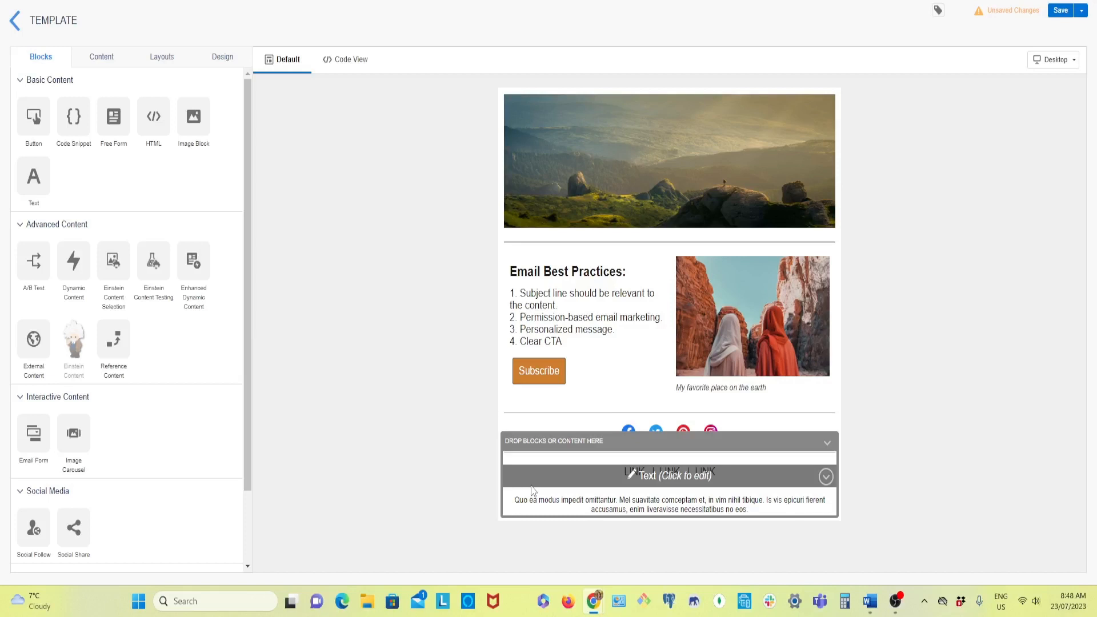
Step: Open the footer links text block and replace the first LINK placeholder with "Home"
click(625, 472)
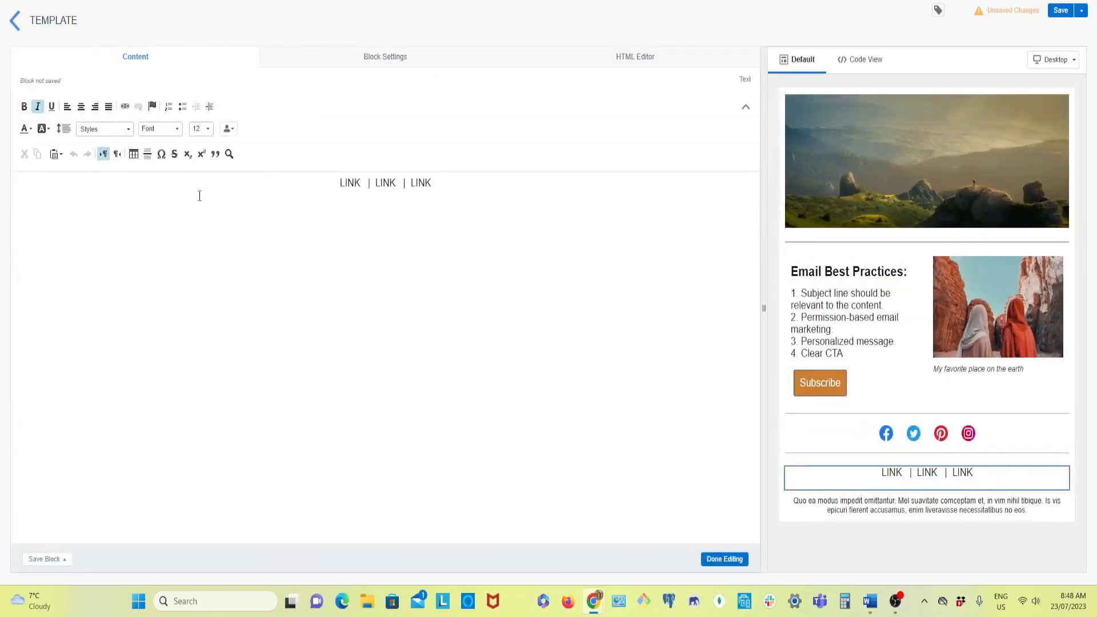
click(360, 182)
key(BackSpace)
key(BackSpace)
key(BackSpace)
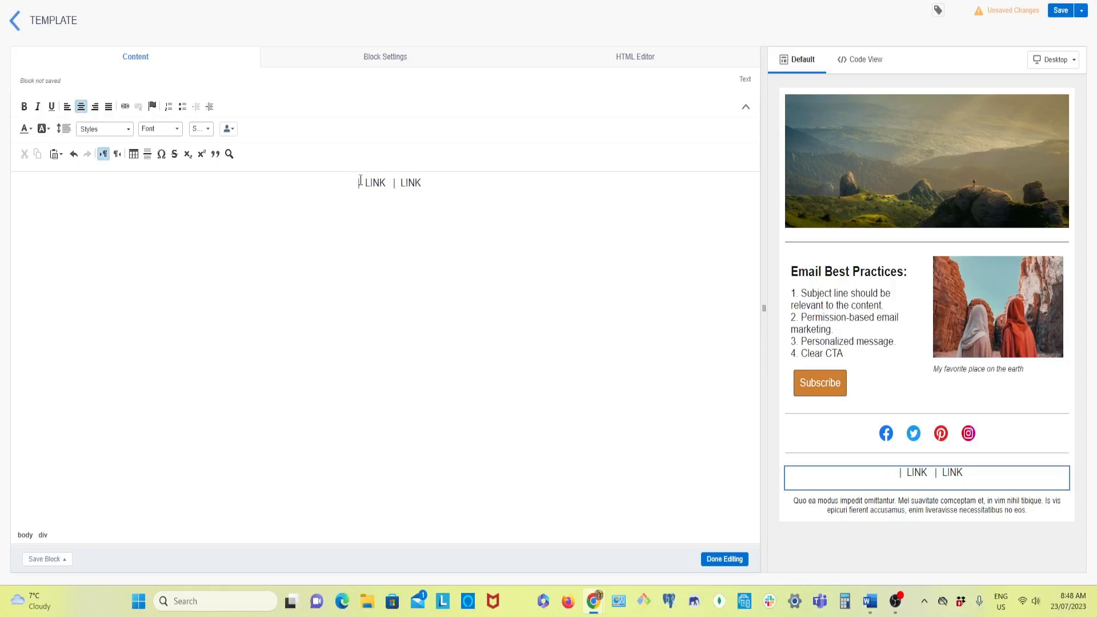
text(Home)
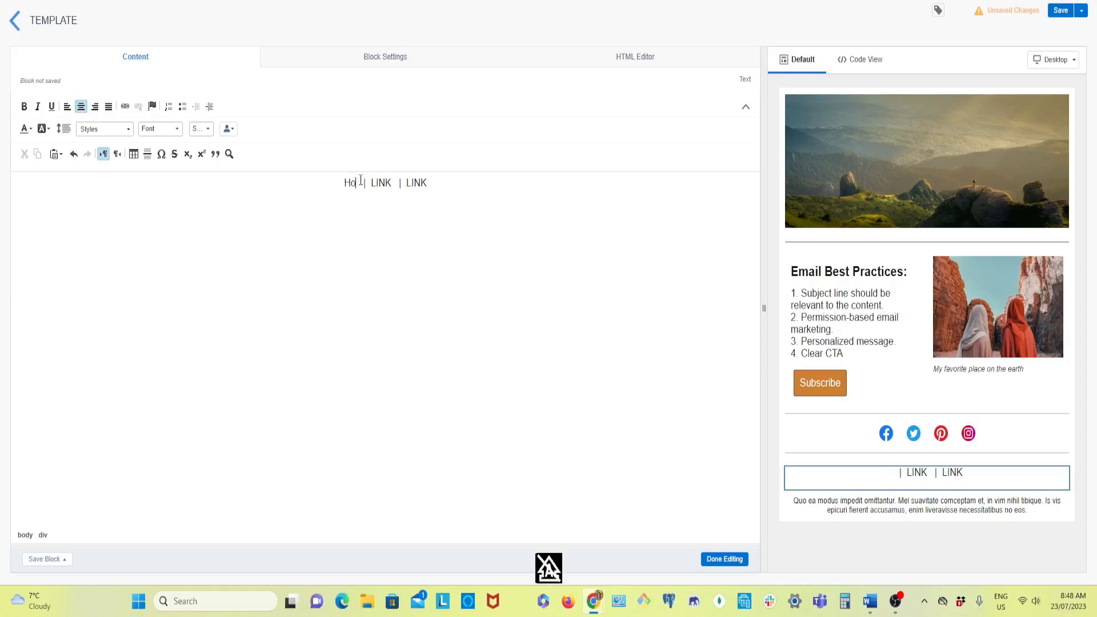
Step: Replace the second LINK placeholder in the footer links with "About"
click(398, 184)
key(BackSpace)
key(BackSpace)
key(BackSpace)
key(BackSpace)
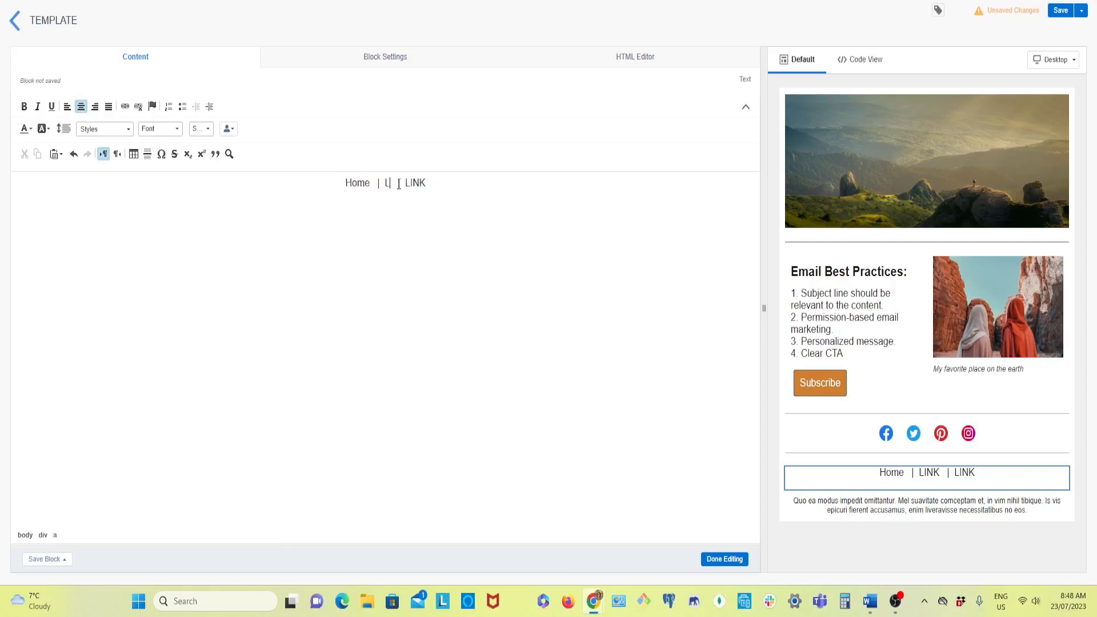
text(About)
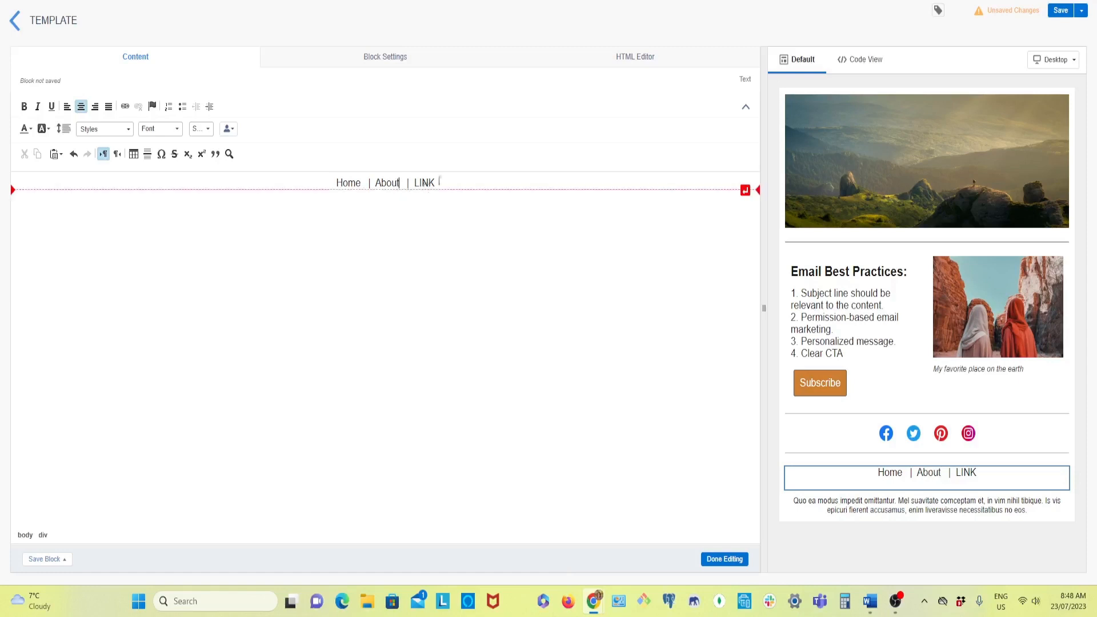
Step: Replace the third LINK placeholder in the footer links with "Contact" and finish editing the block
click(441, 181)
key(BackSpace)
key(BackSpace)
key(BackSpace)
key(BackSpace)
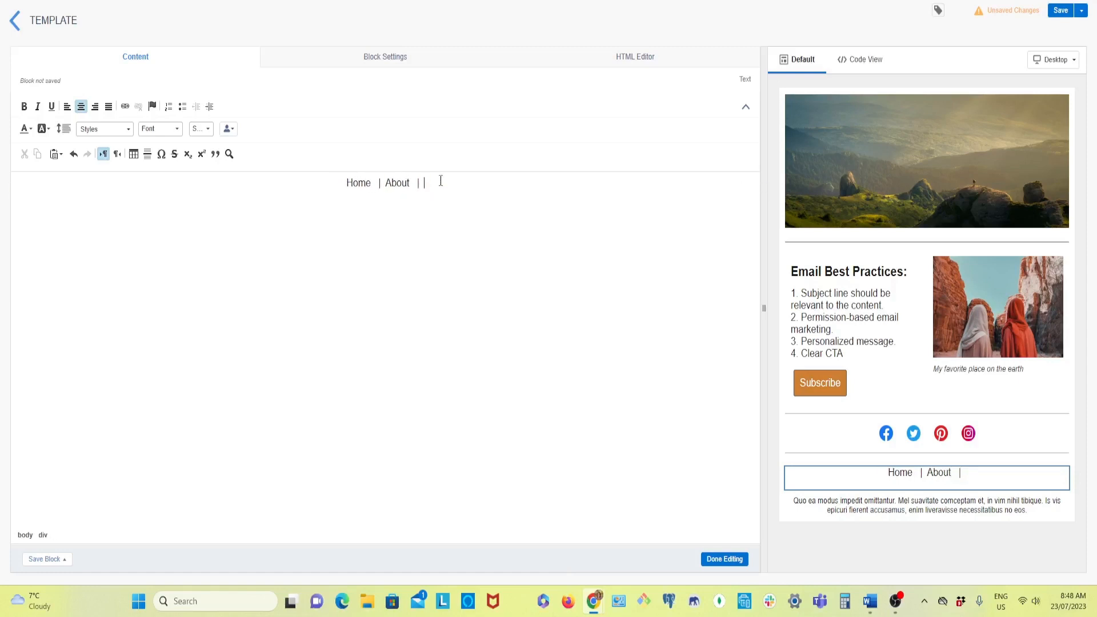
text(Contact)
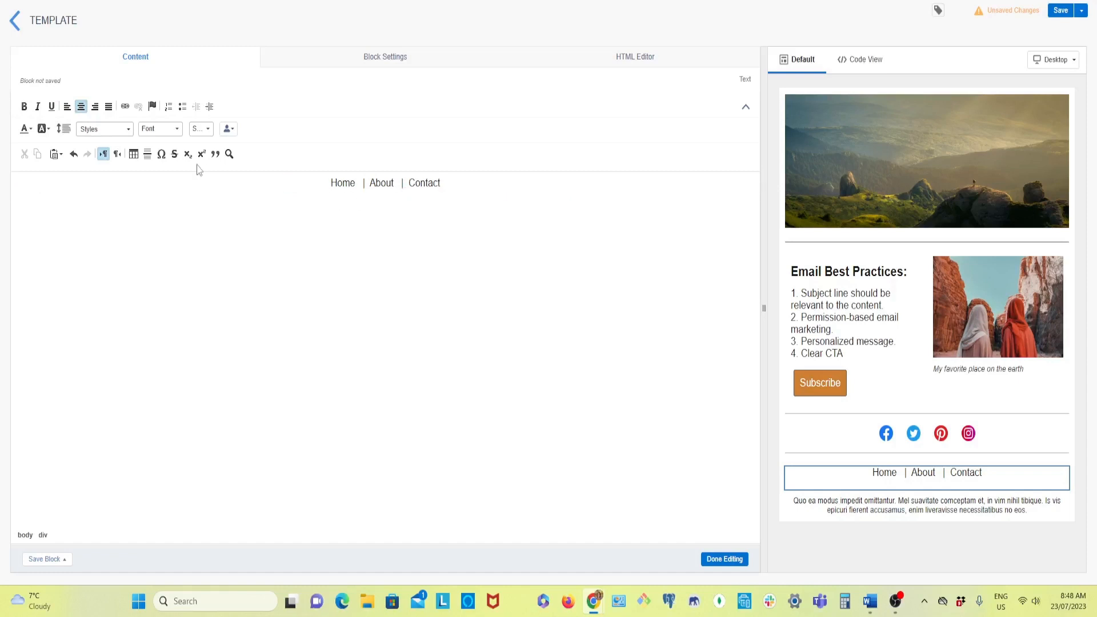
drag(331, 182, 343, 181)
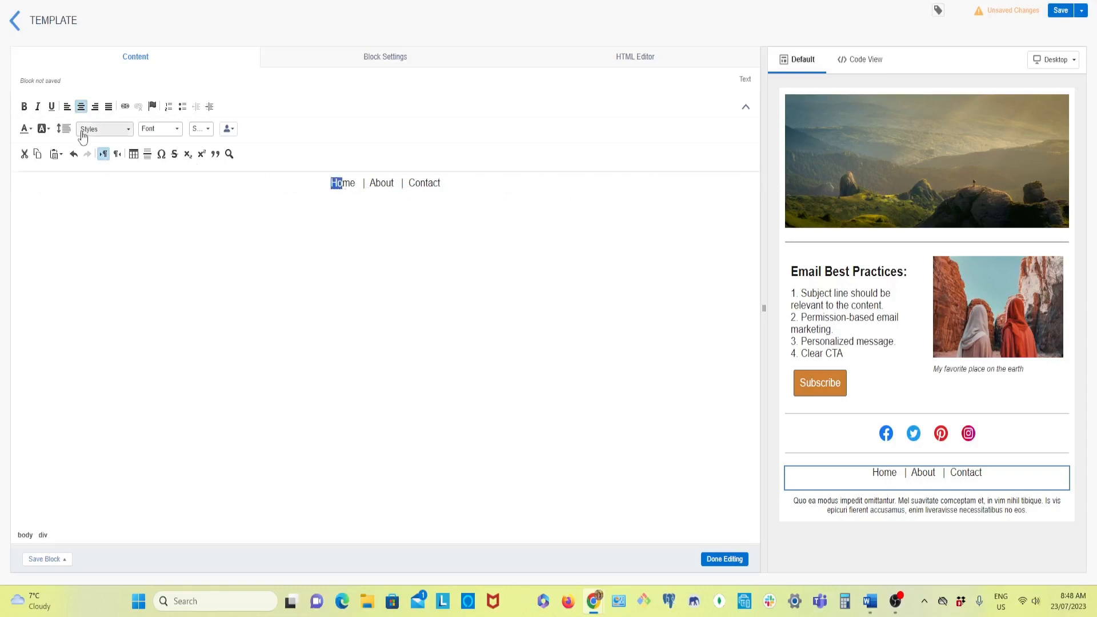
click(718, 565)
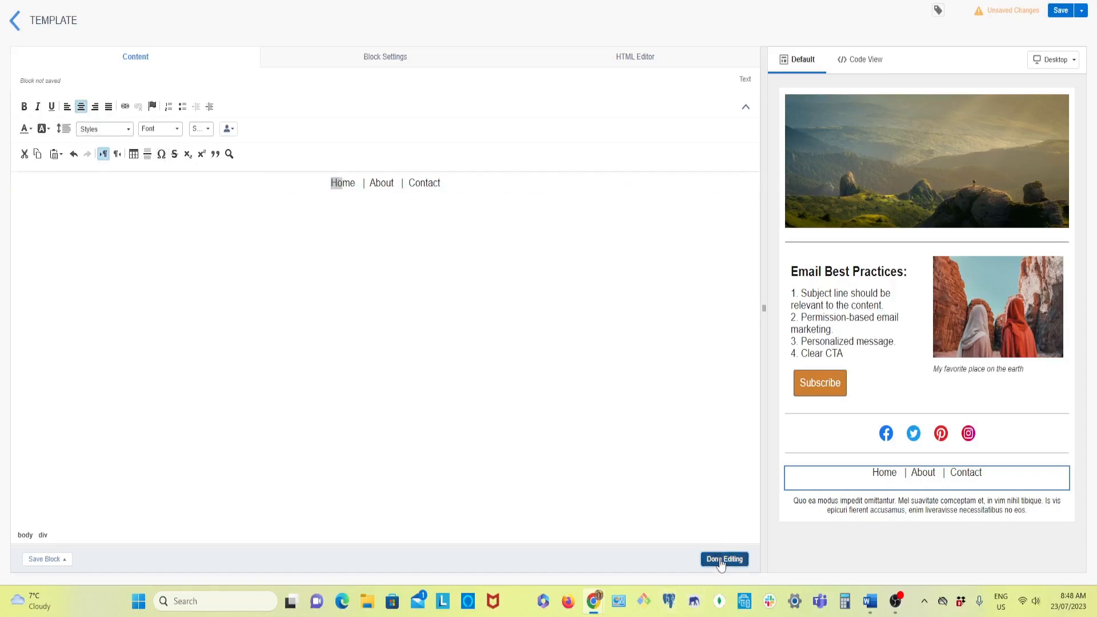